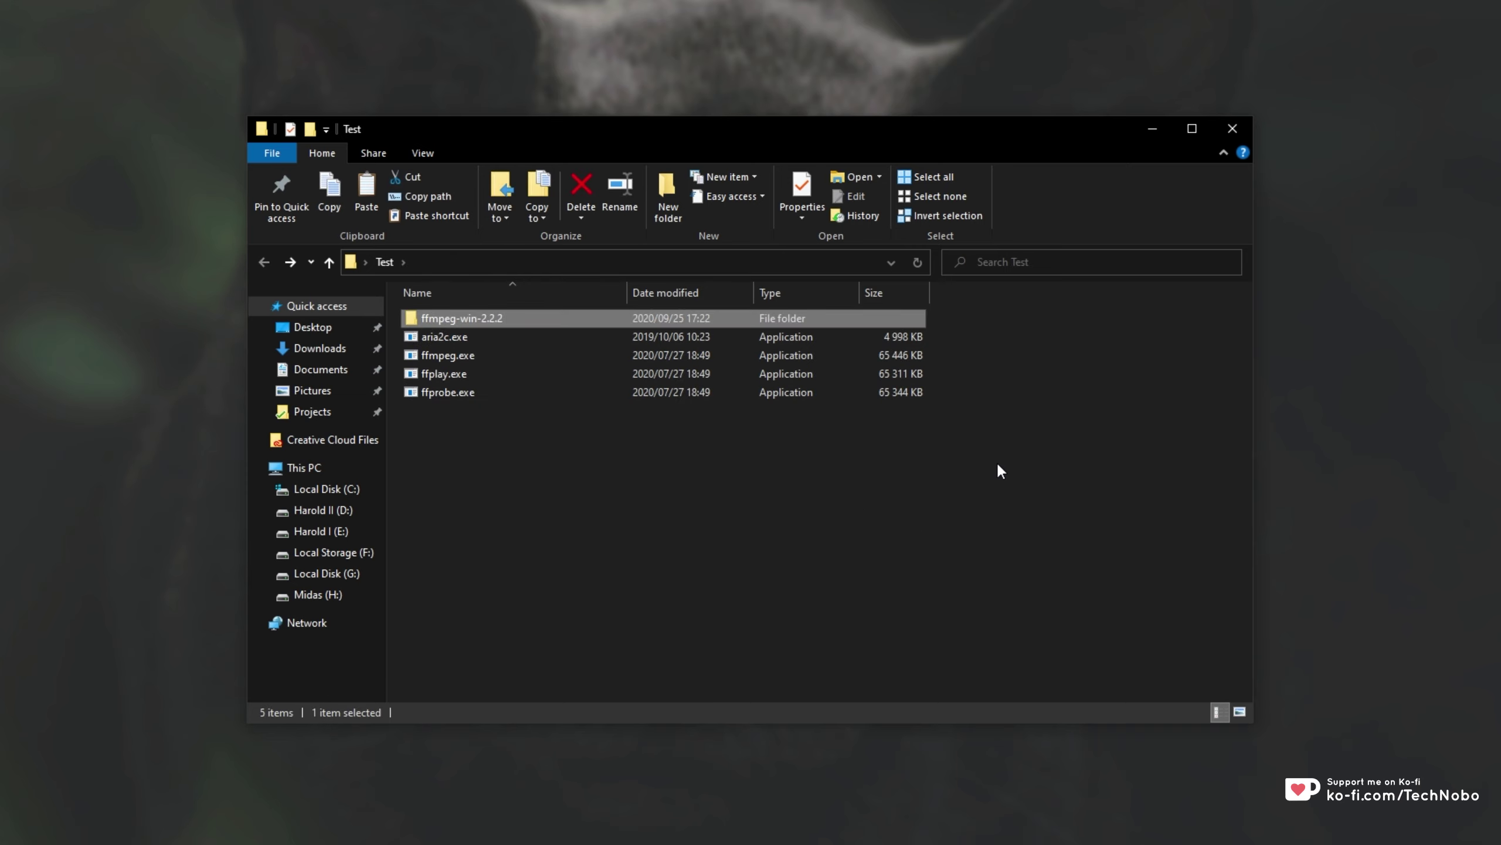
# Open Windows Defender Firewall with Advanced Security from Start search and show Inbound Rules.
pyautogui.press('super')
pyautogui.write('firewall')
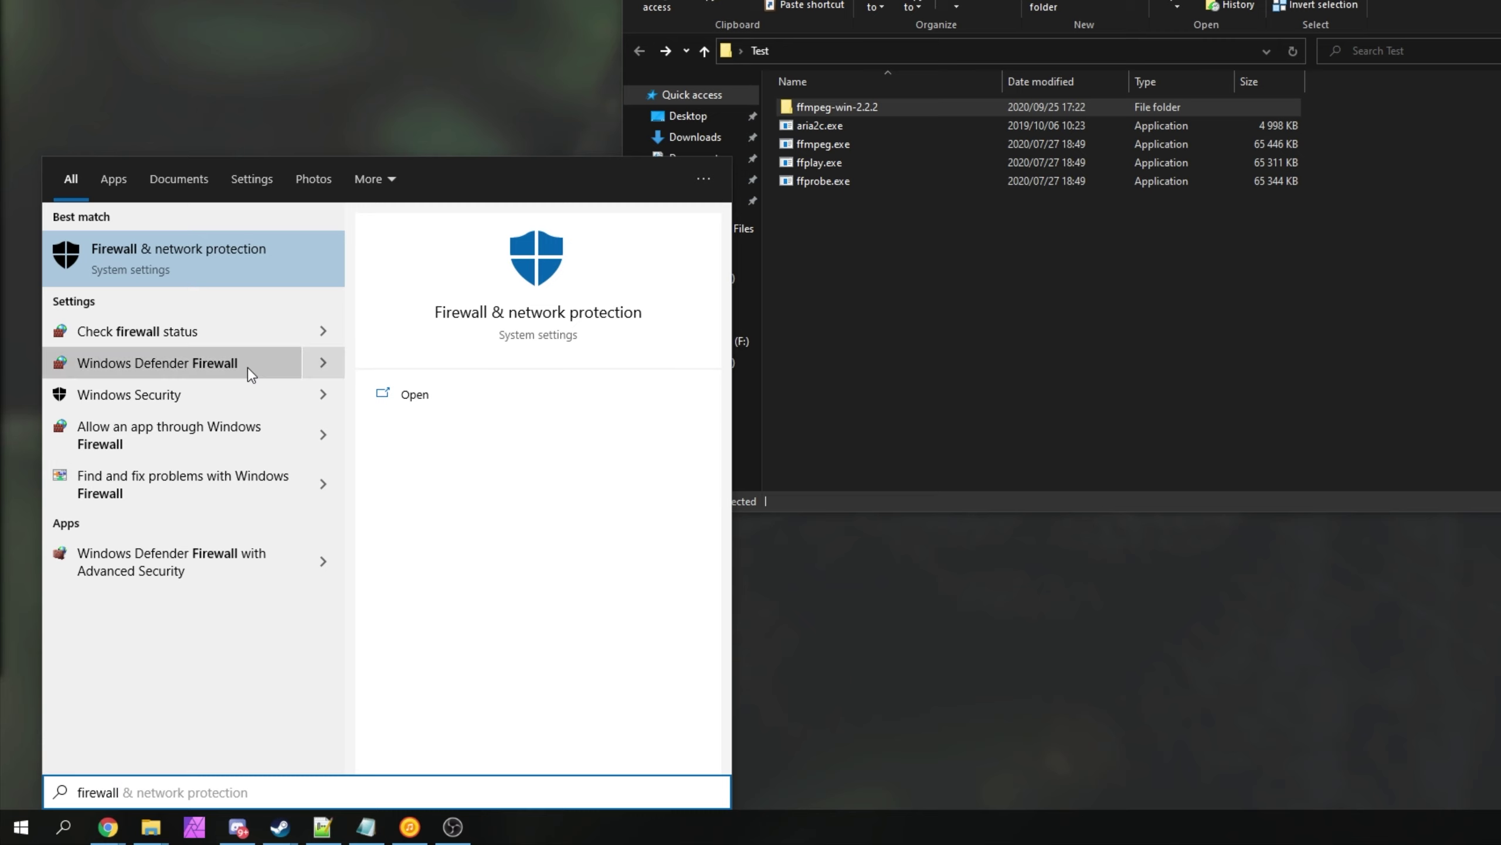
pyautogui.click(322, 362)
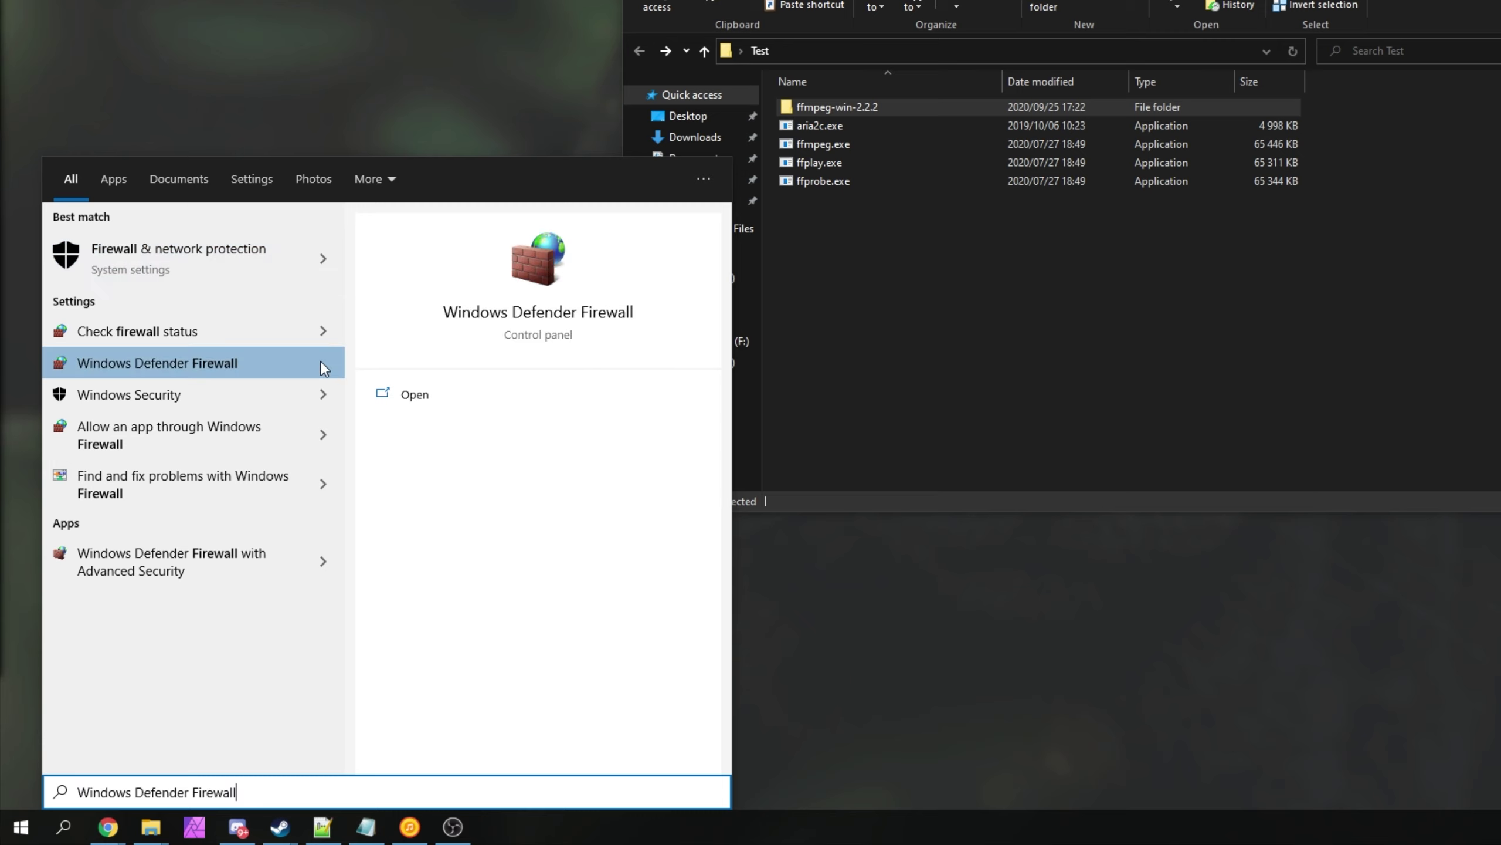
pyautogui.click(263, 556)
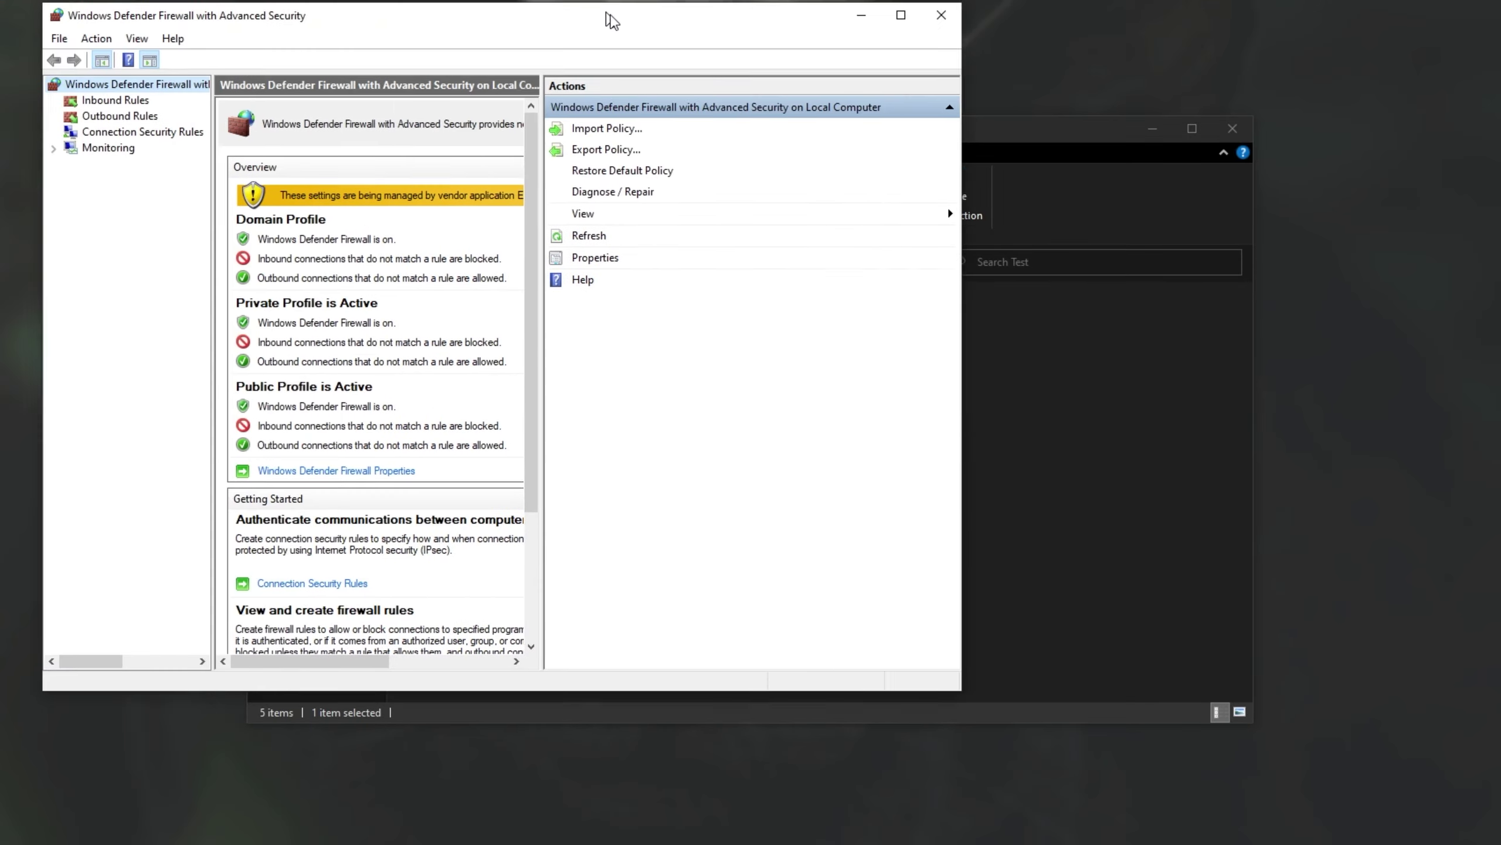
pyautogui.moveTo(609, 21); pyautogui.dragTo(840, 91)
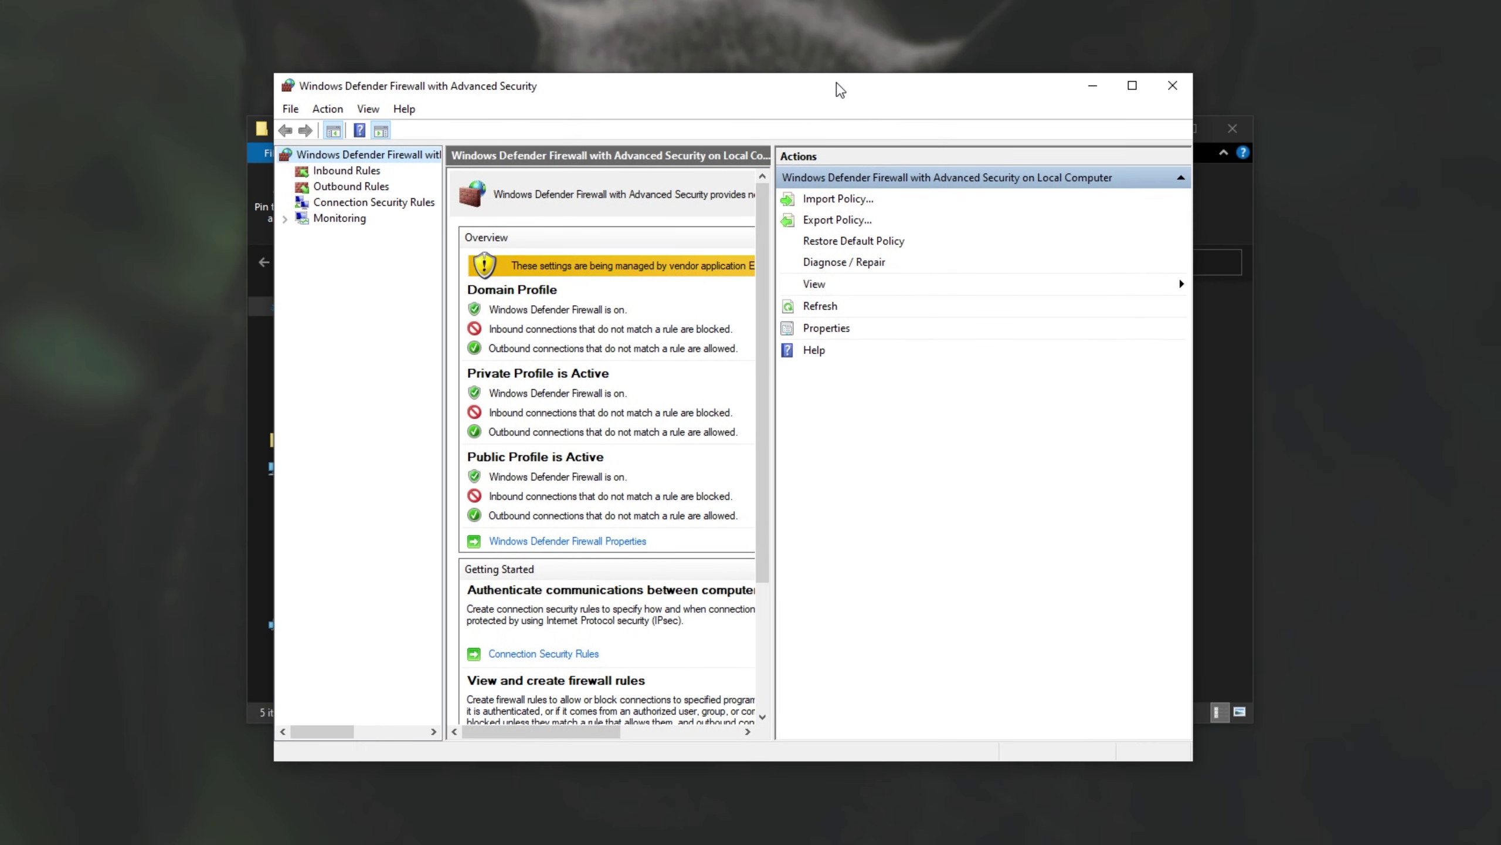
pyautogui.click(346, 171)
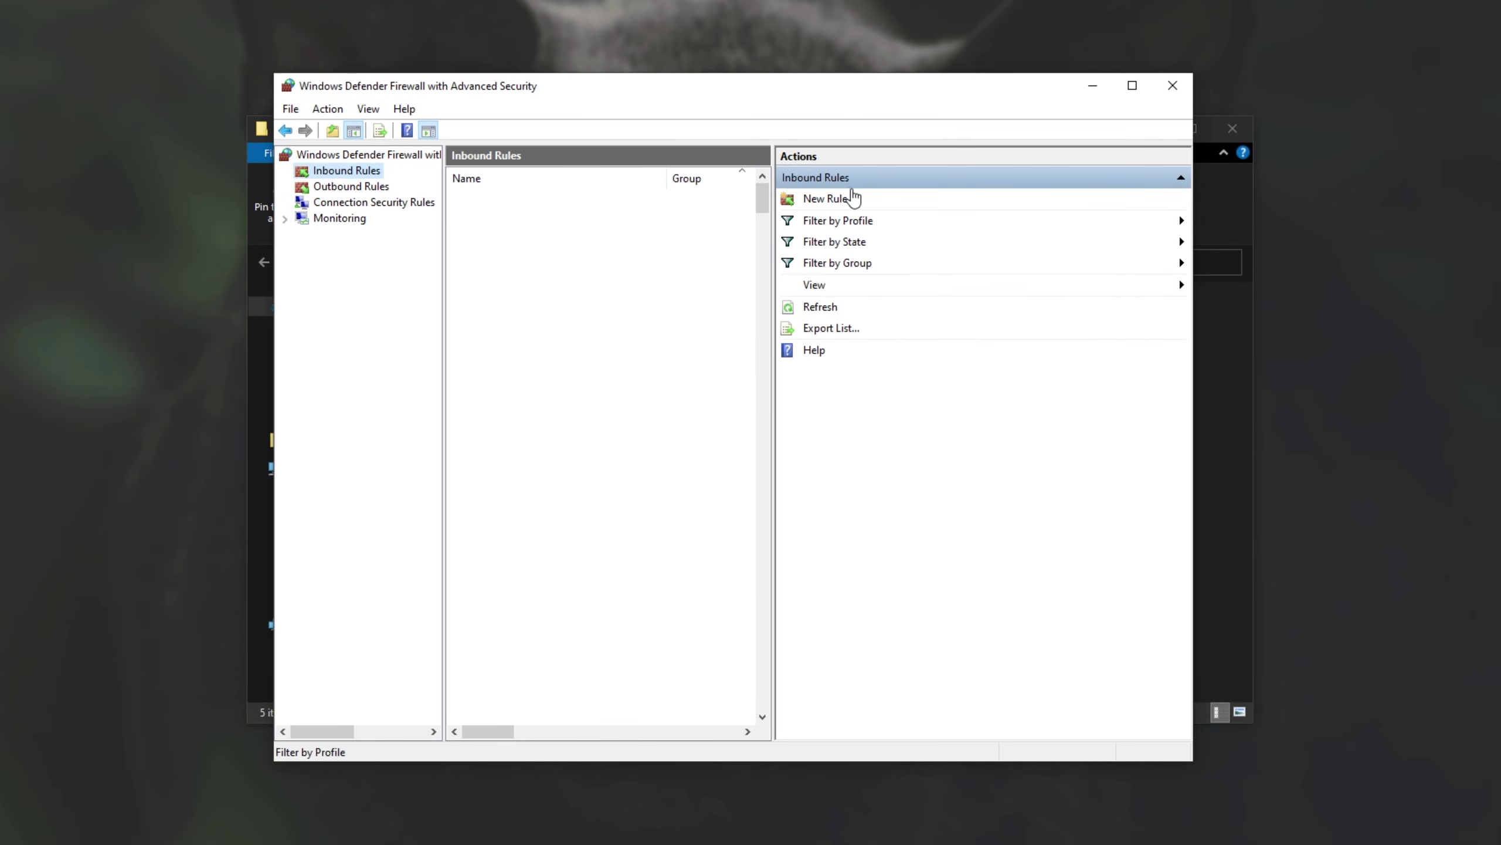
# Start a program-type inbound rule, browse the Test folder's programs, then cancel the wizard.
pyautogui.click(831, 200)
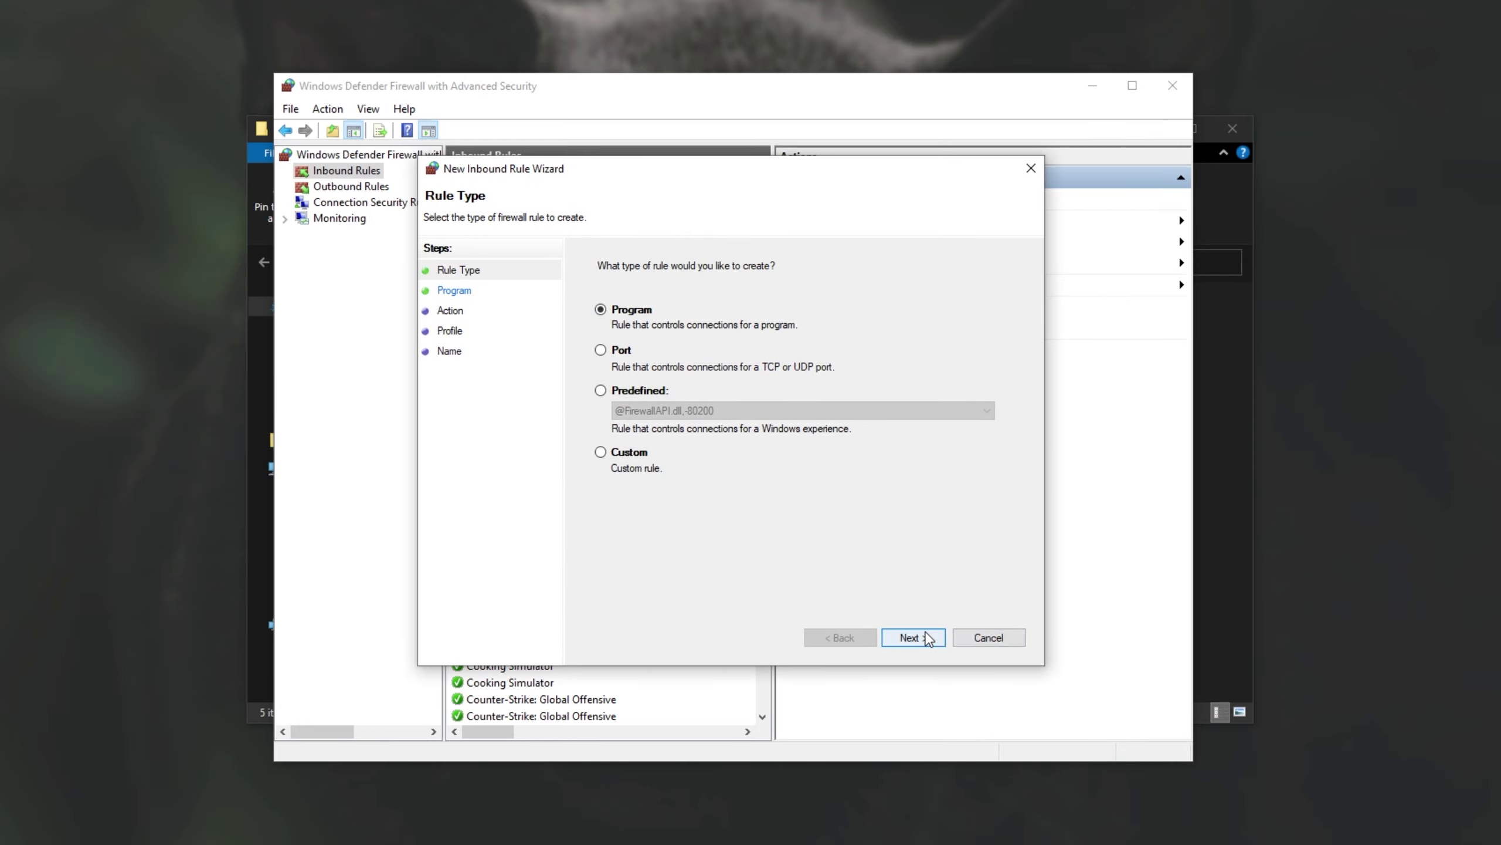
pyautogui.click(915, 635)
pyautogui.click(975, 381)
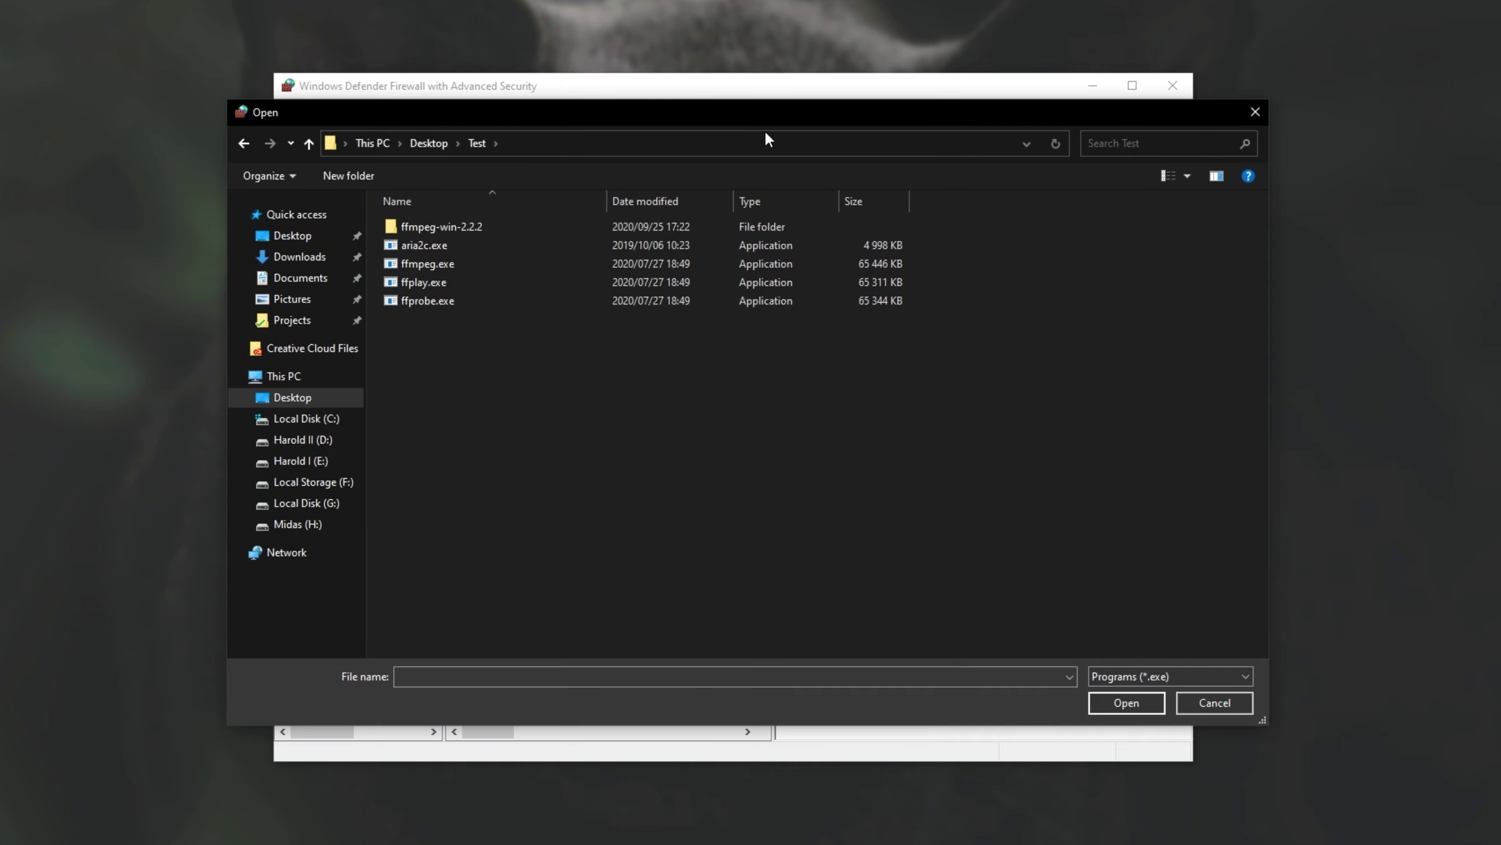
pyautogui.click(793, 278)
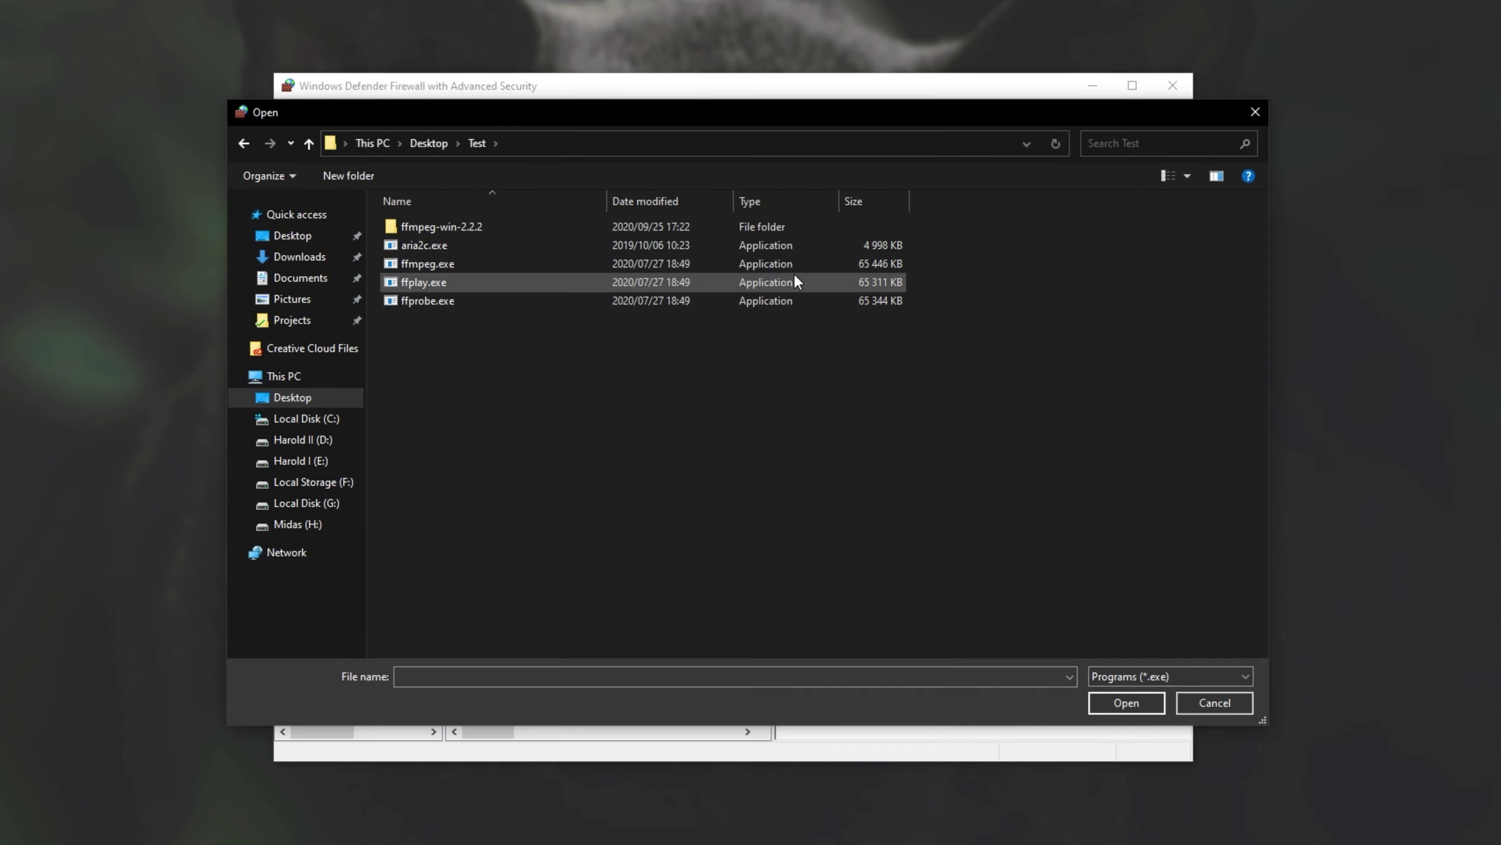
pyautogui.click(768, 252)
pyautogui.click(735, 228)
pyautogui.doubleClick(723, 228)
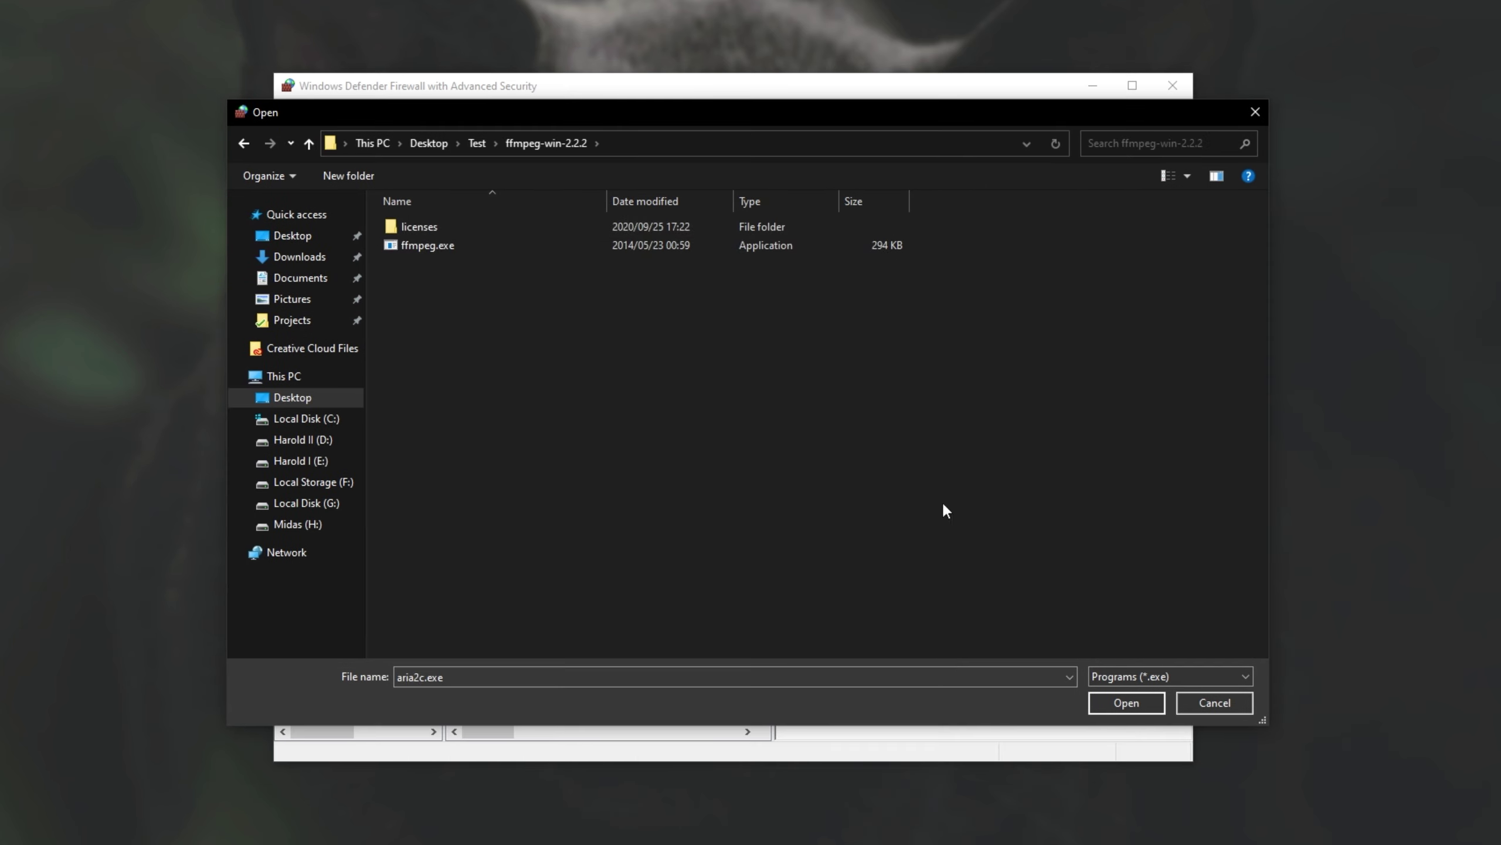
pyautogui.hotkey('alt', 'Left')
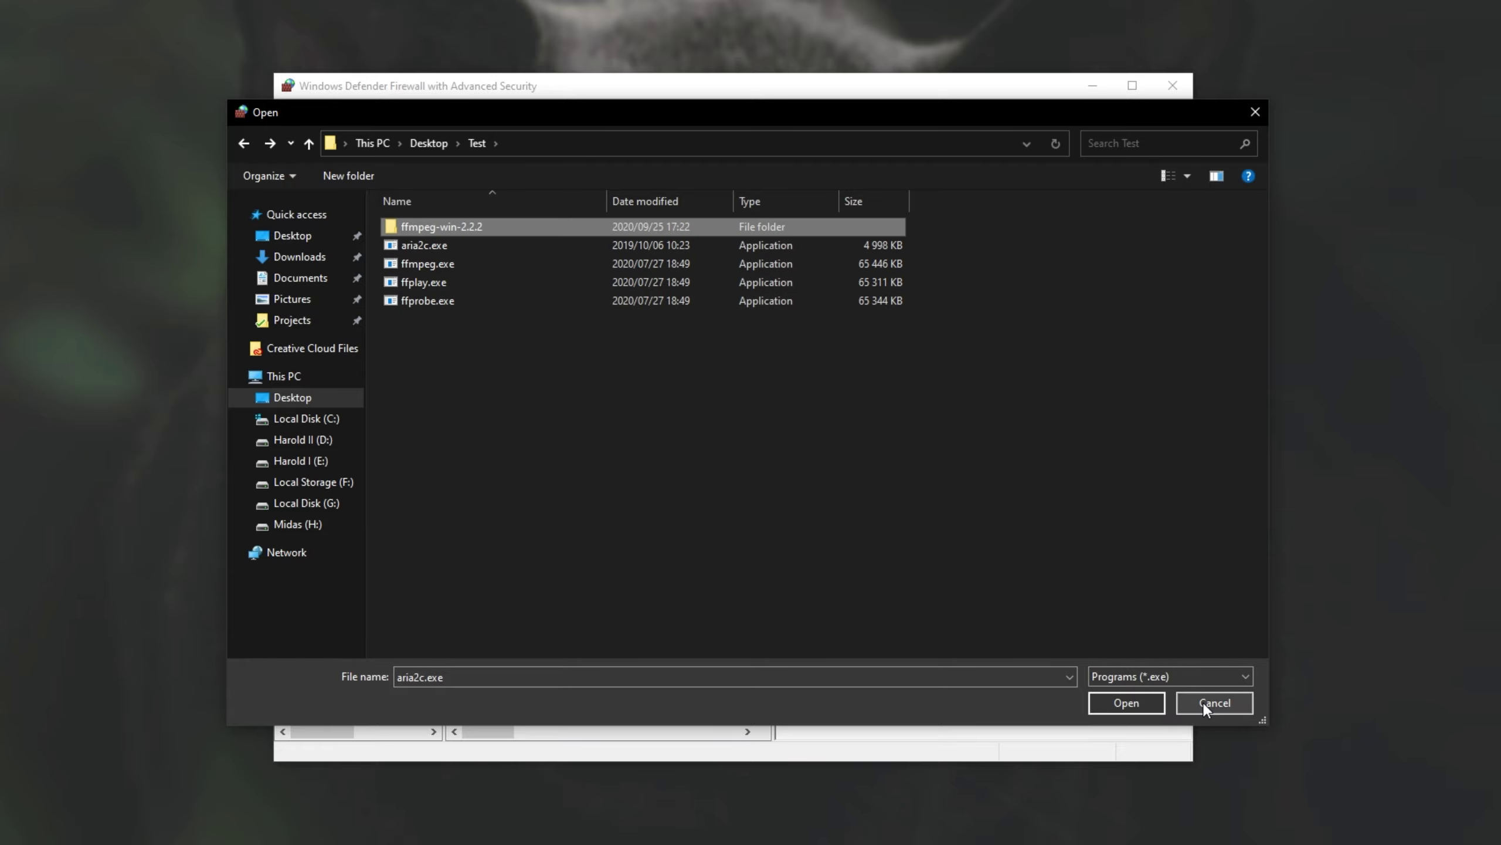
pyautogui.click(1204, 702)
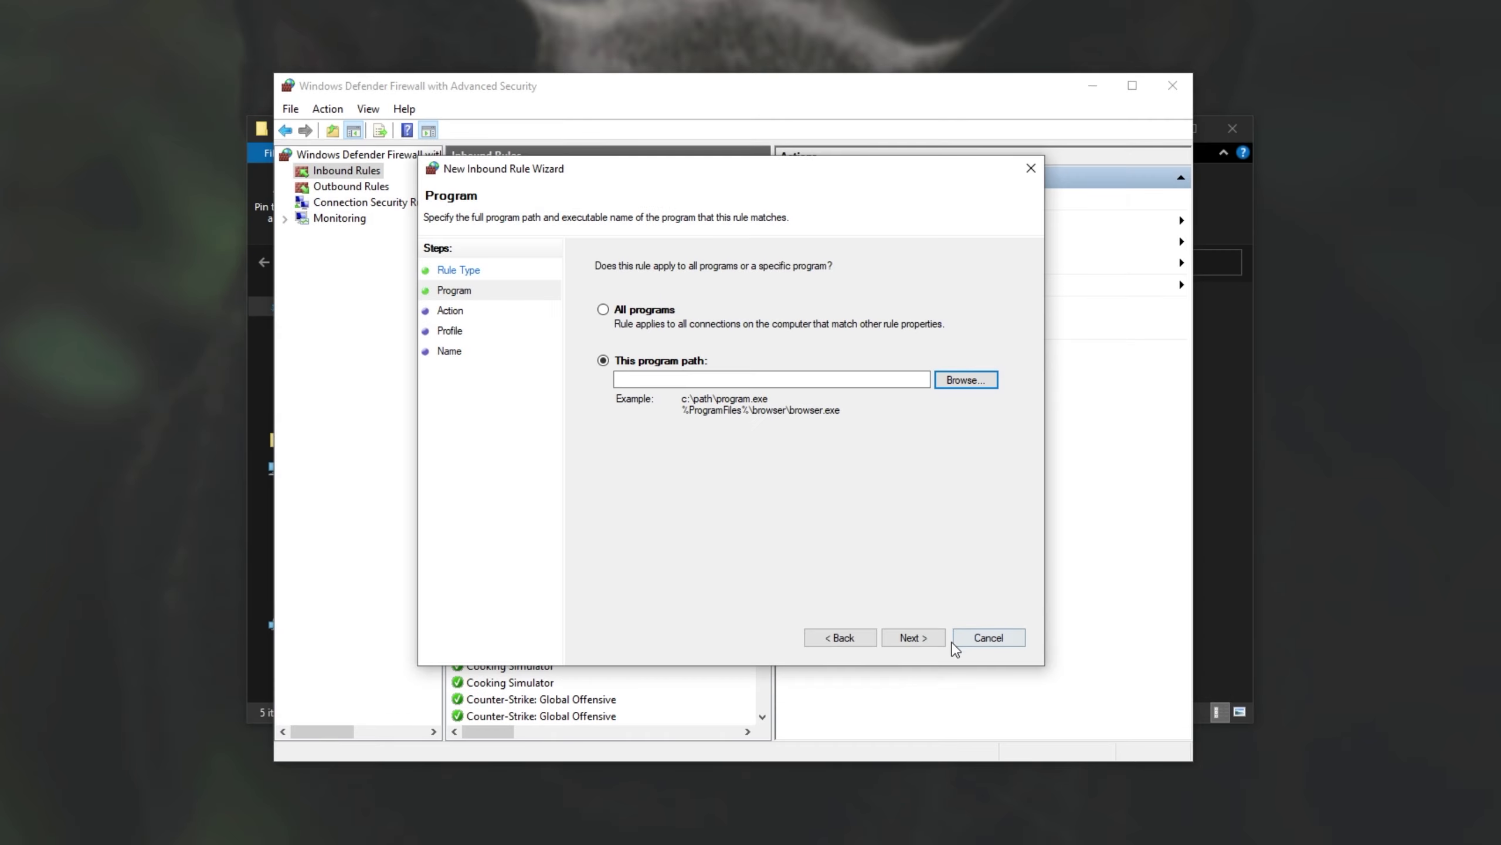
pyautogui.click(978, 637)
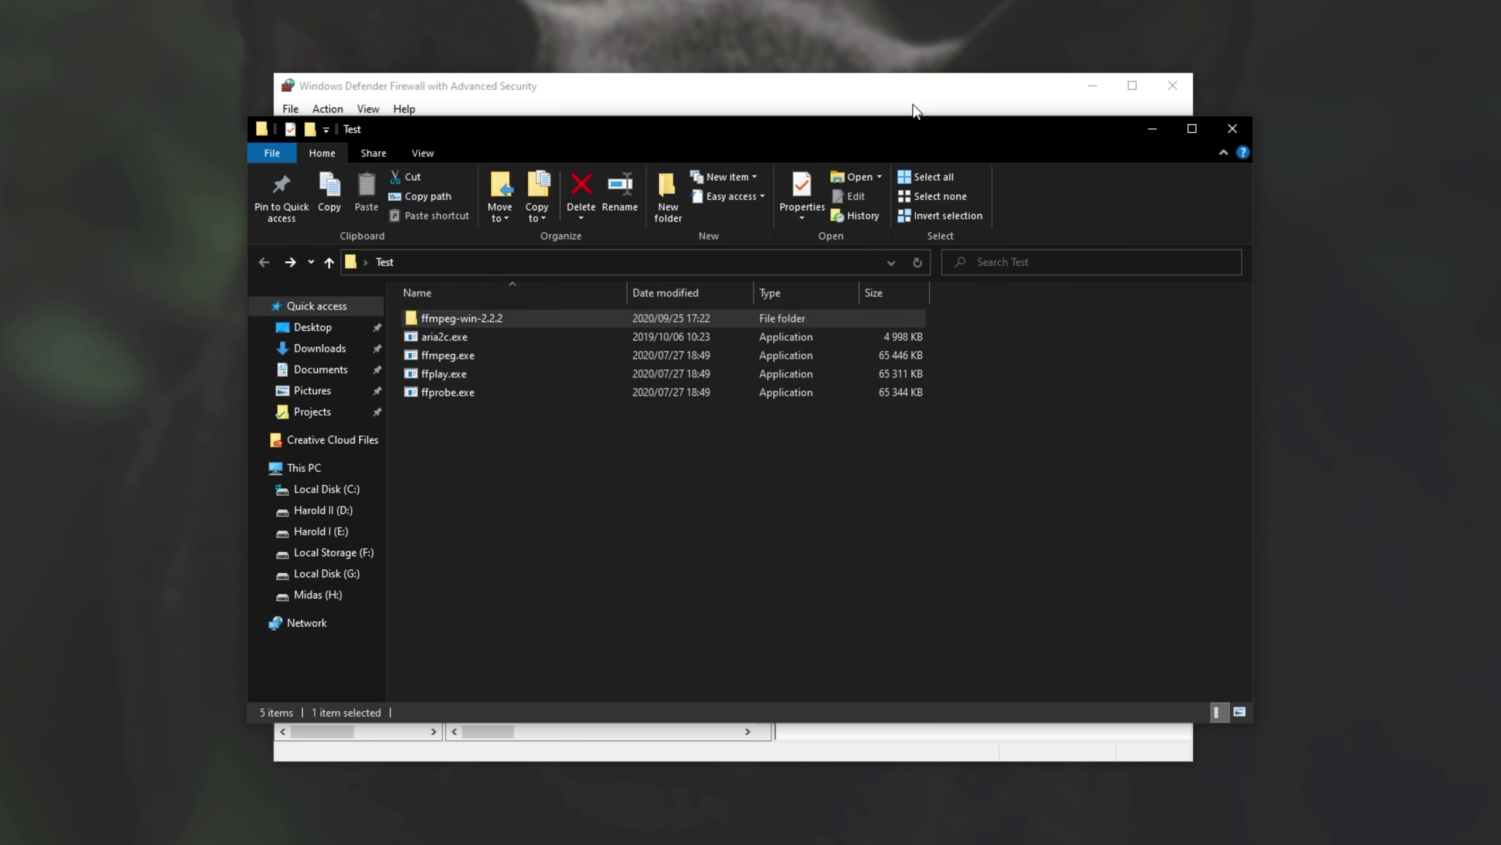
pyautogui.click(914, 107)
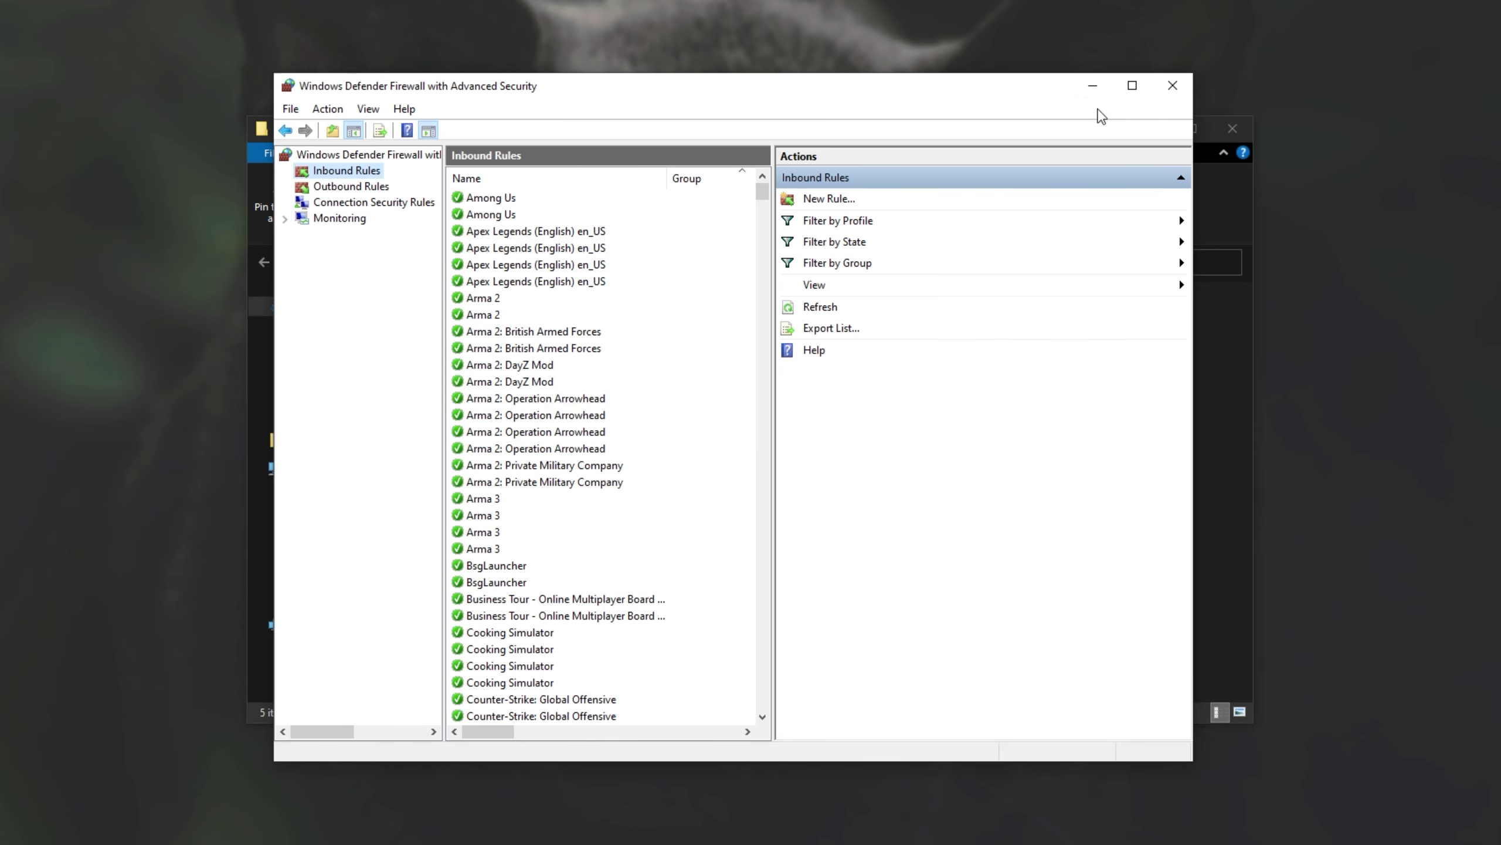
# Minimize the firewall console and look inside ffmpeg-win-2.2.2 and its licenses subfolder.
pyautogui.click(1091, 87)
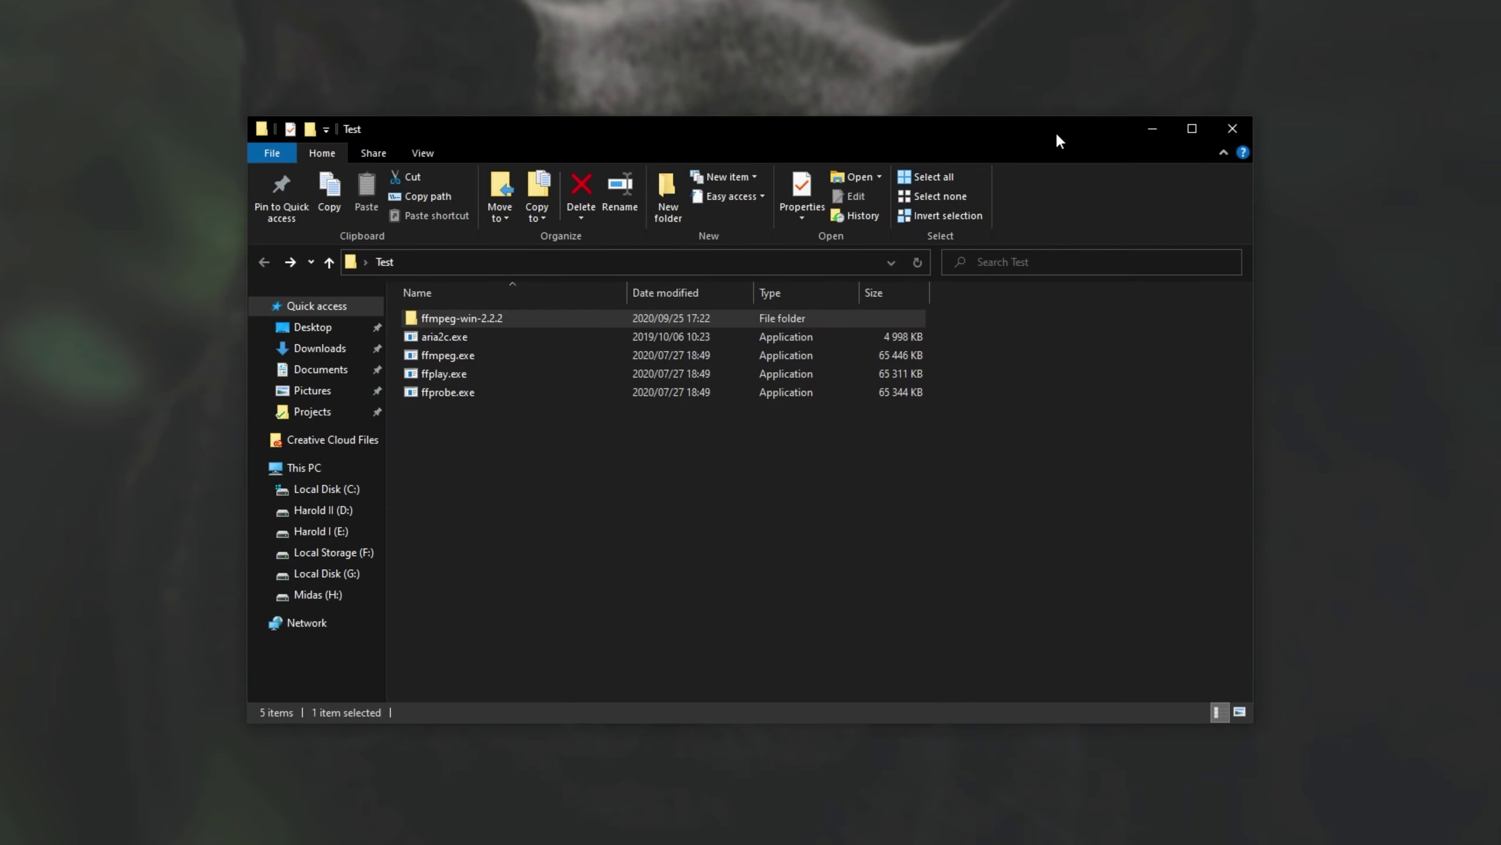
pyautogui.doubleClick(748, 319)
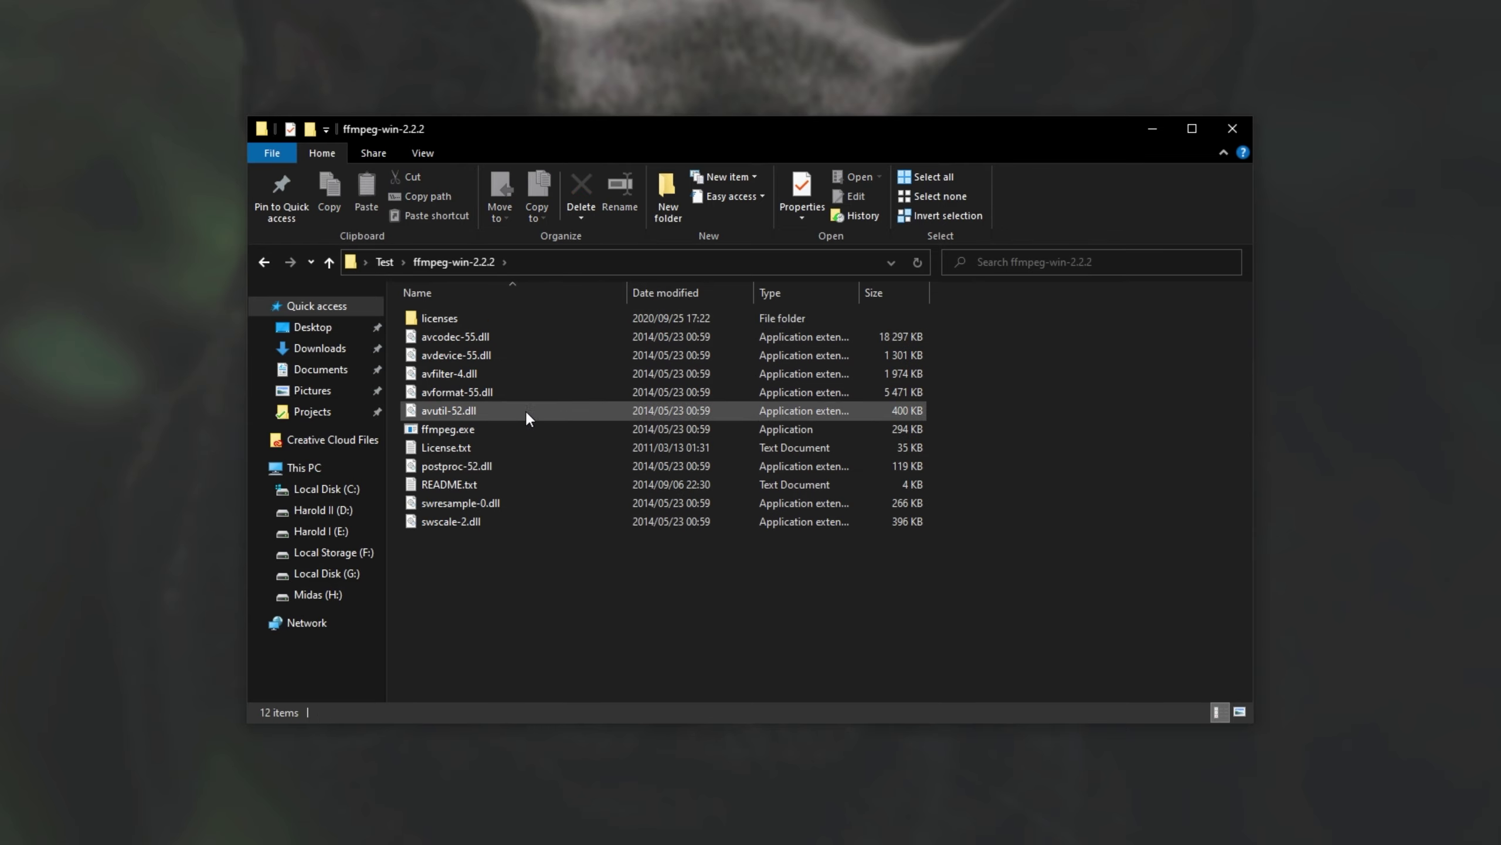
pyautogui.doubleClick(485, 316)
pyautogui.scroll(-5, 861, 439)
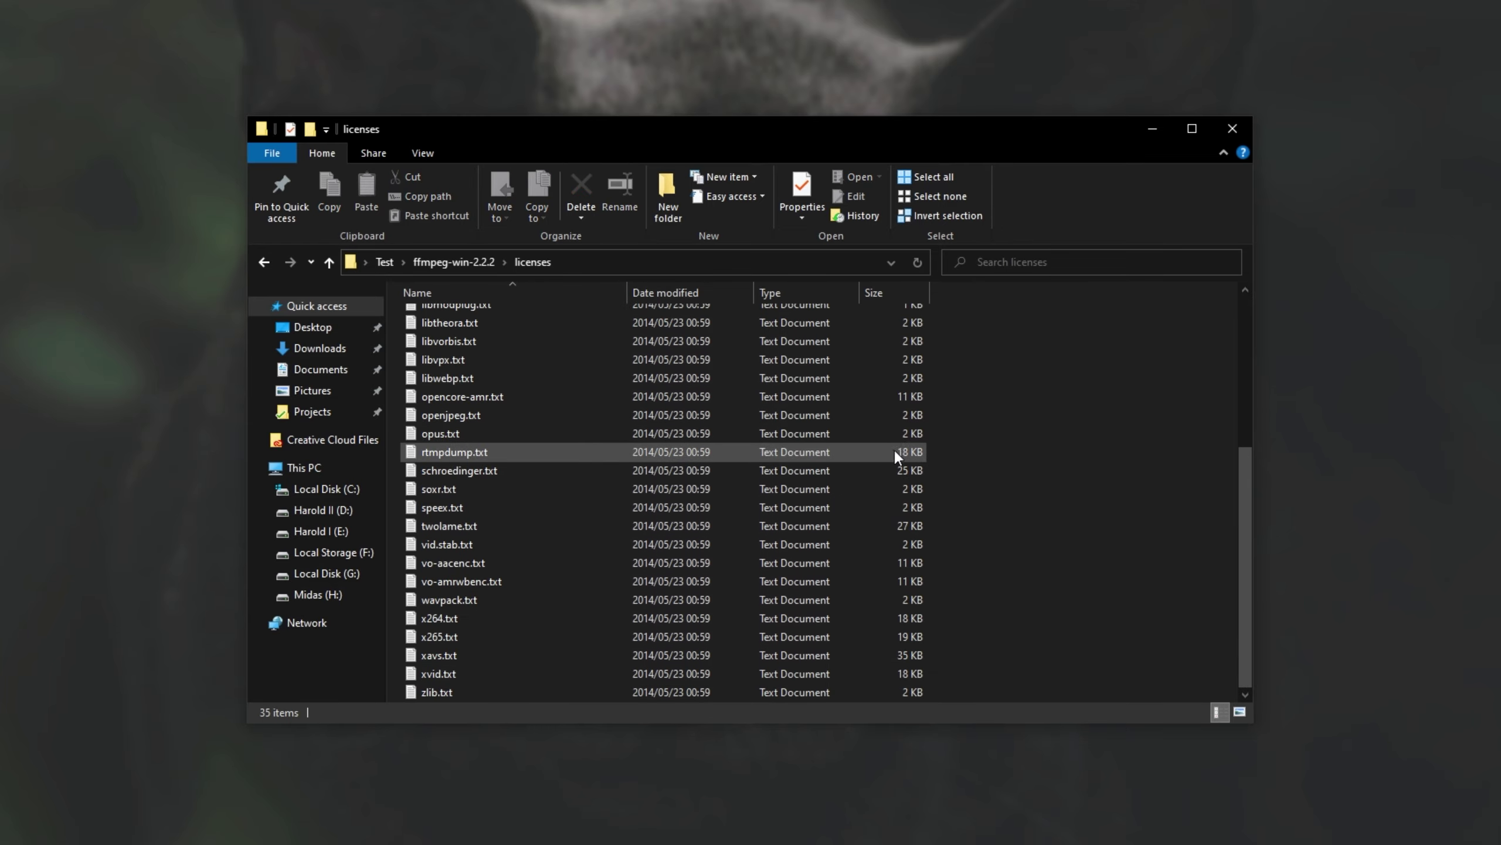
pyautogui.hotkey('alt', 'Left')
pyautogui.hotkey('alt', 'Left')
# Select aria2c.exe, revisit ffmpeg-win-2.2.2, and return to Test with nothing selected.
pyautogui.moveTo(968, 416); pyautogui.dragTo(918, 483)
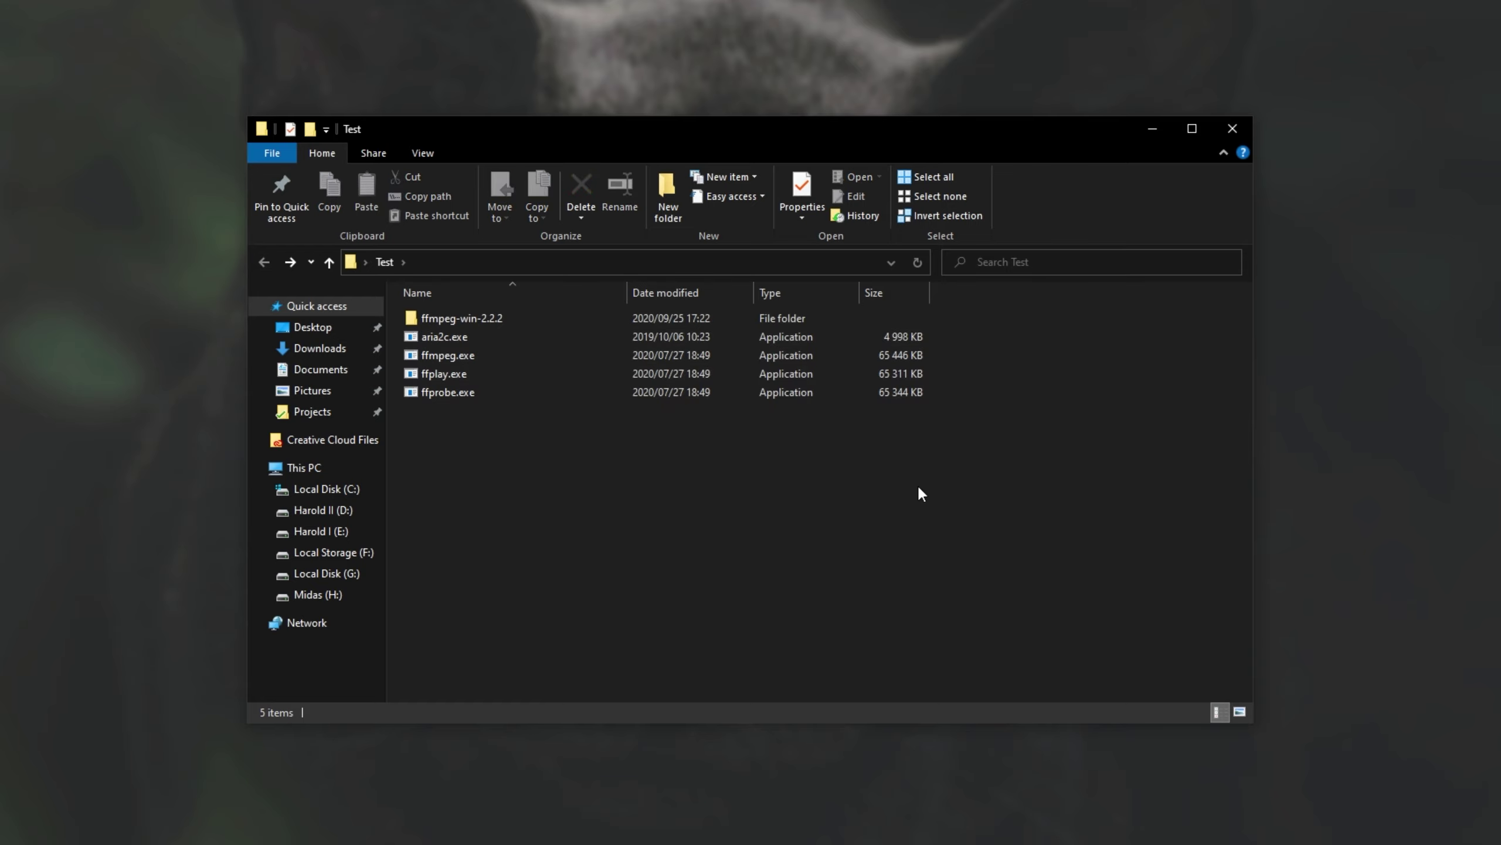
pyautogui.click(641, 339)
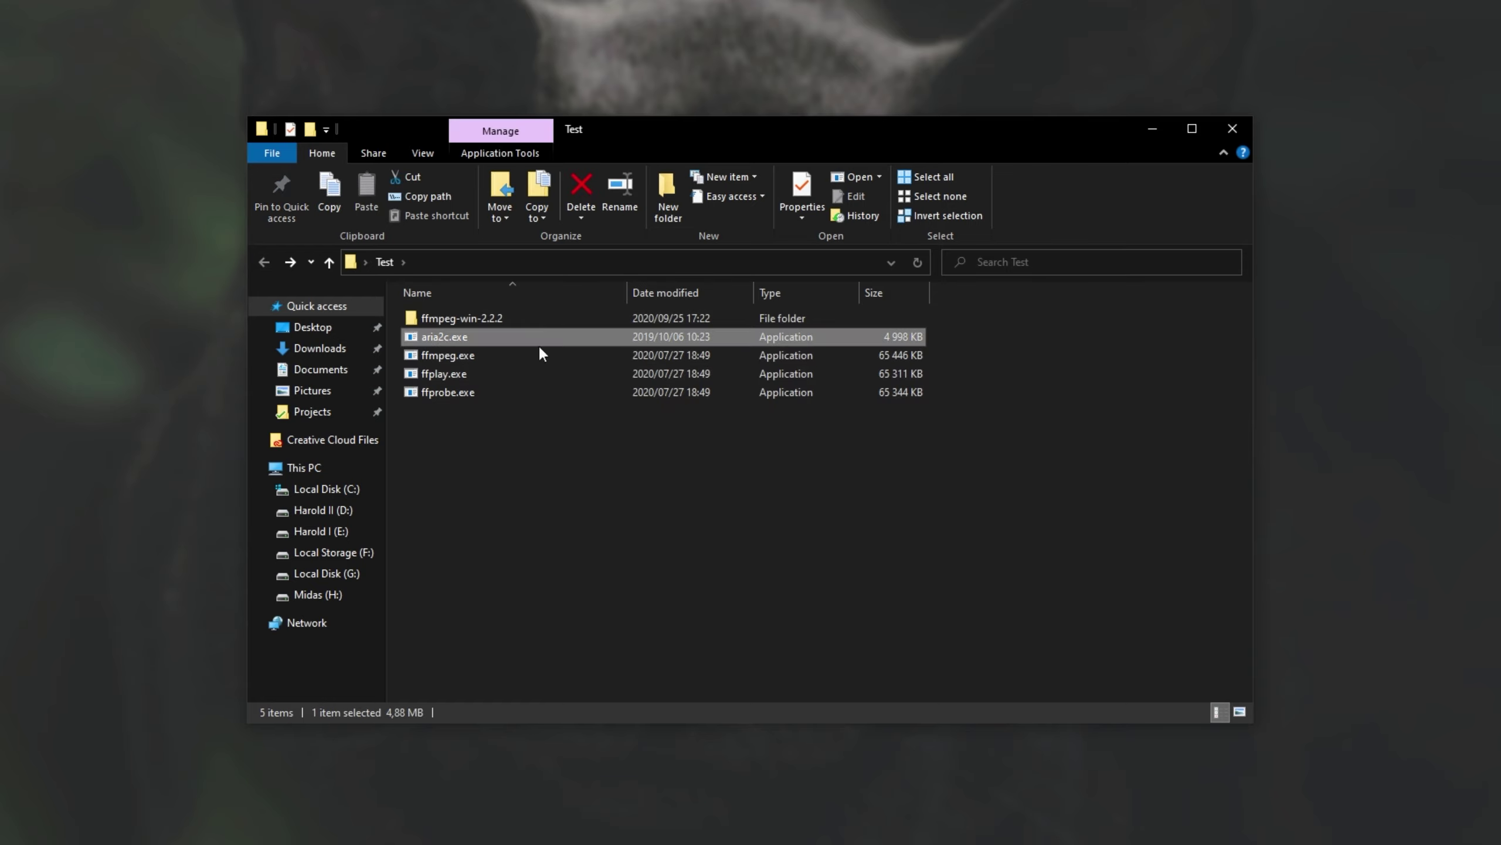
pyautogui.doubleClick(481, 318)
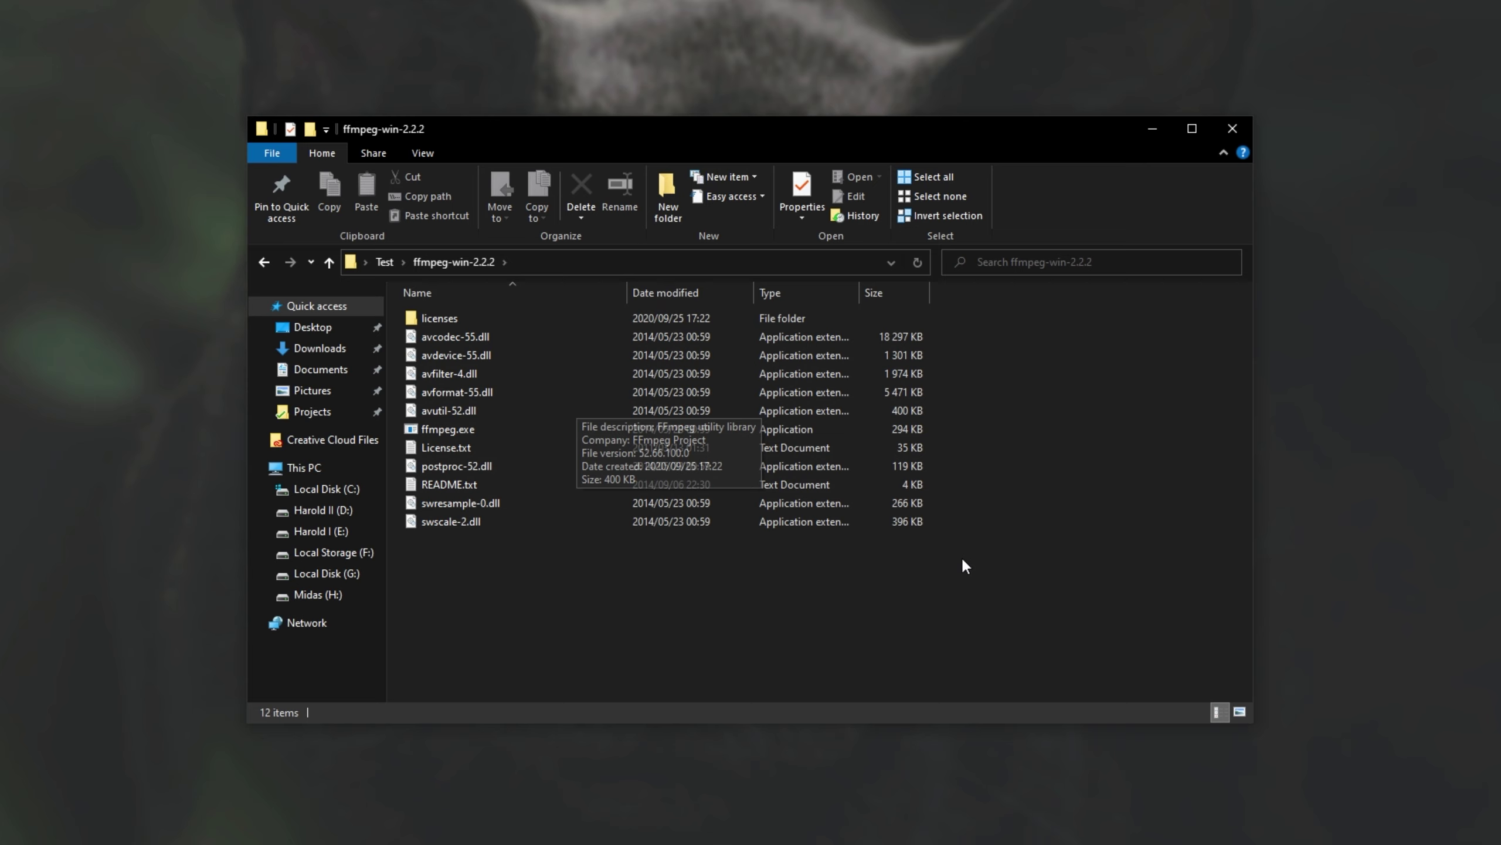
pyautogui.hotkey('alt', 'Left')
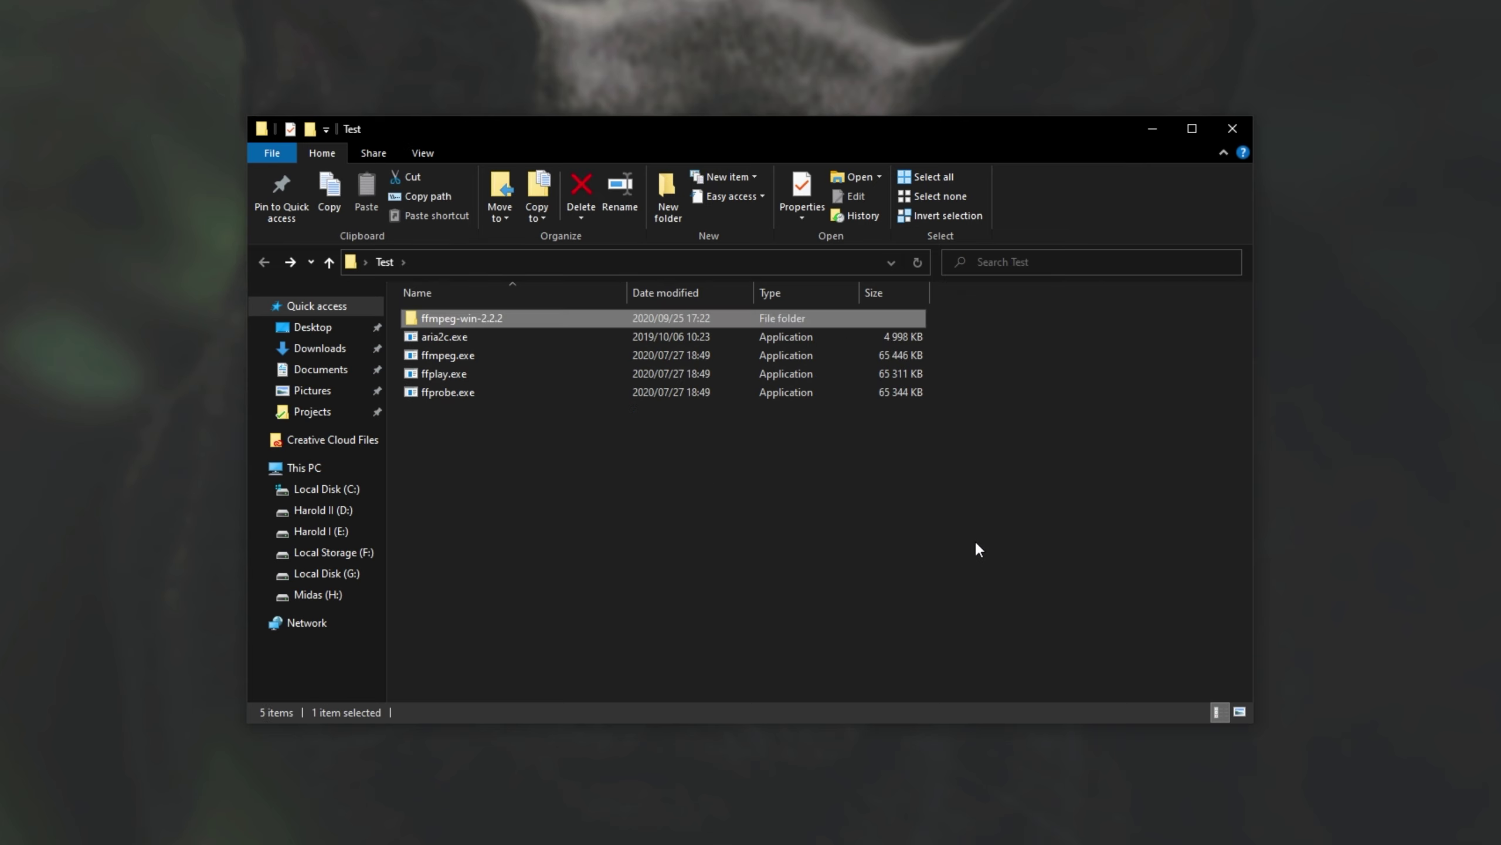
pyautogui.click(1112, 508)
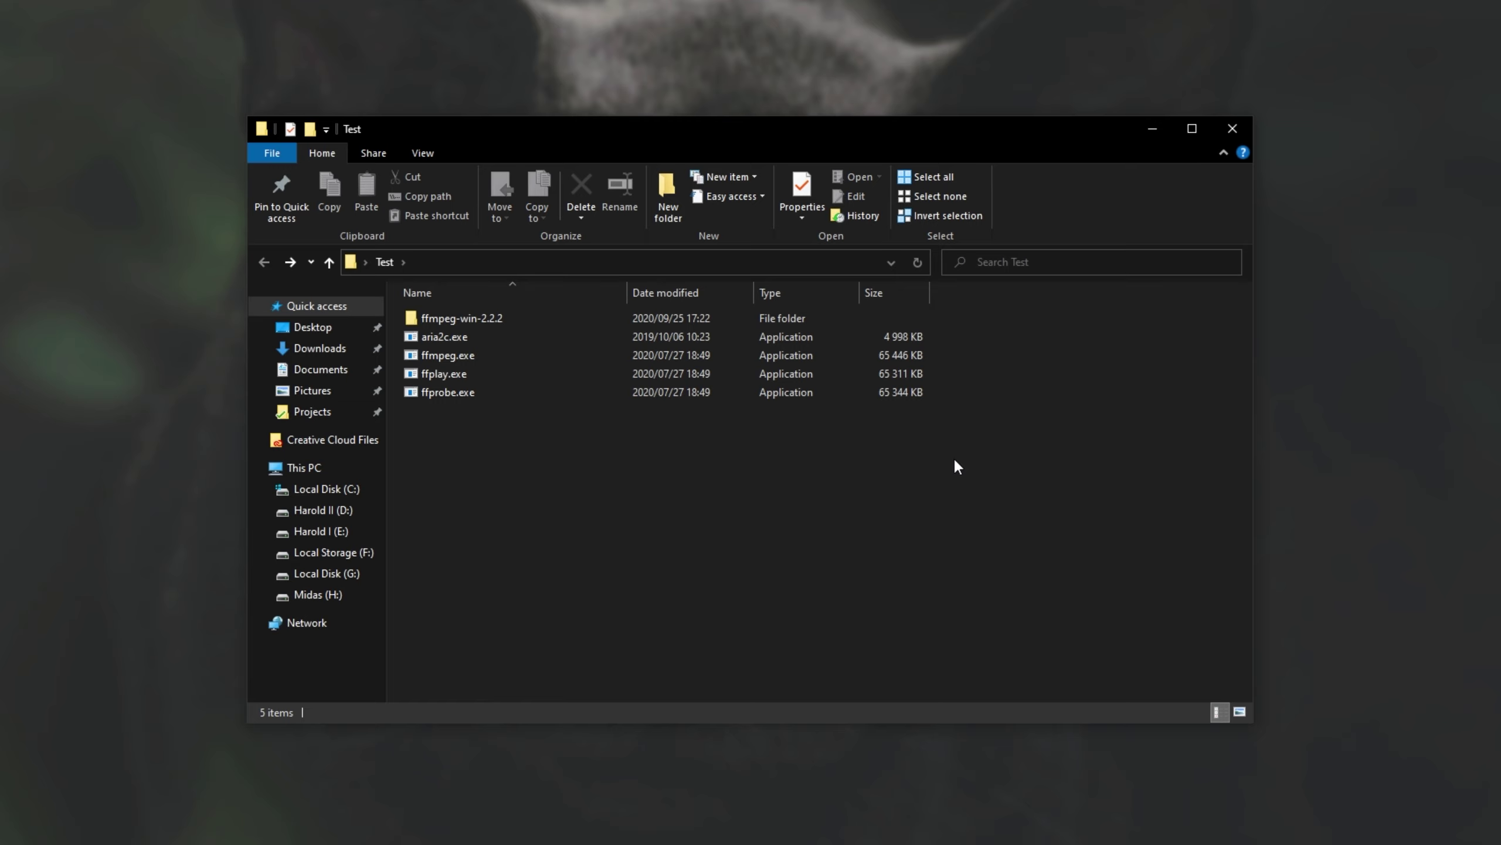
pyautogui.click(629, 521)
# Create a new text document in Test and check that file extensions are shown.
pyautogui.rightClick(674, 475)
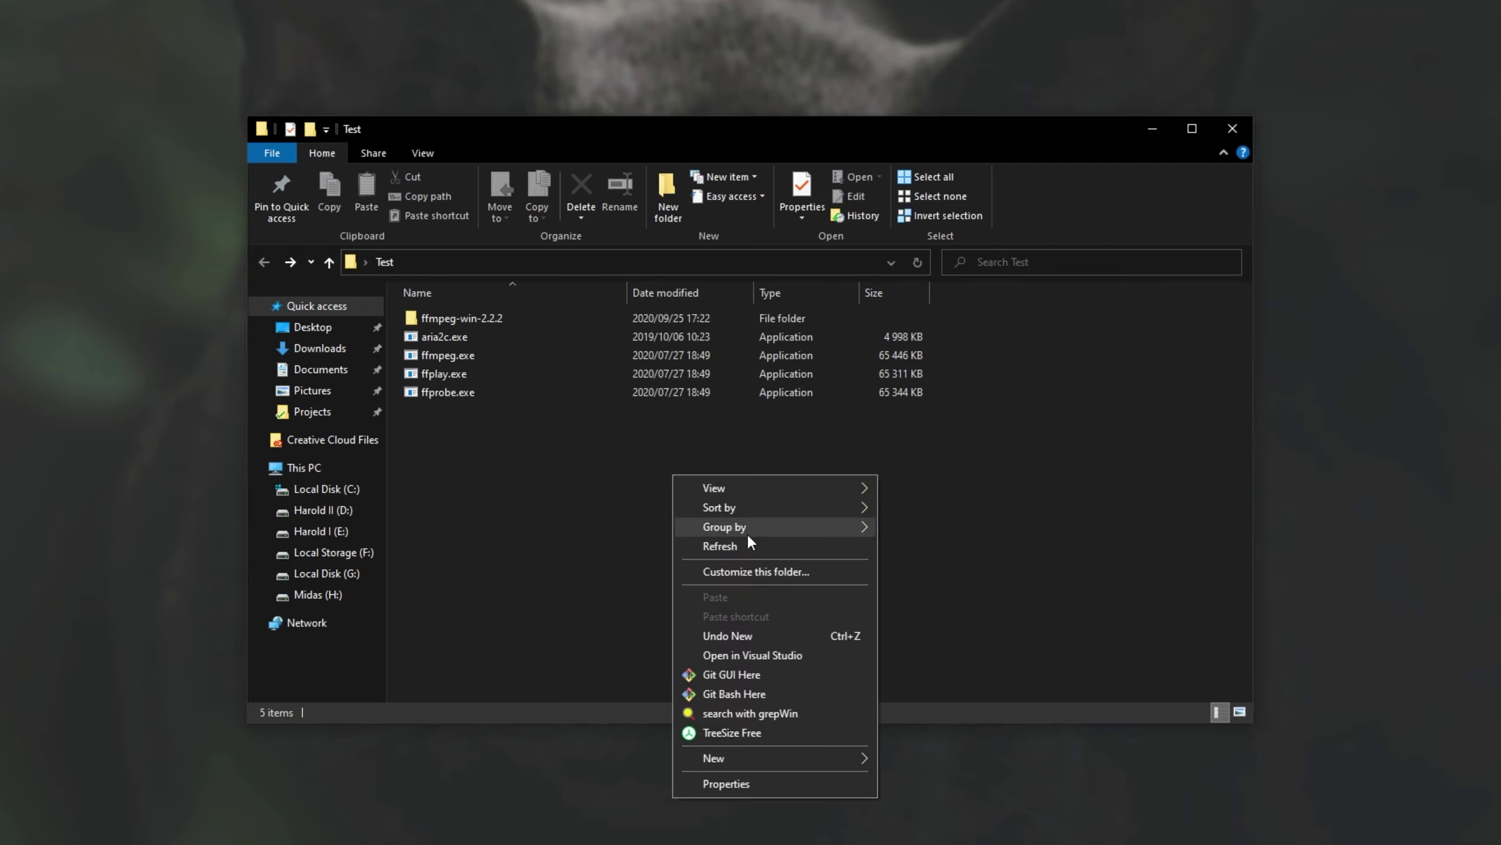
pyautogui.moveTo(800, 754)
pyautogui.click(946, 844)
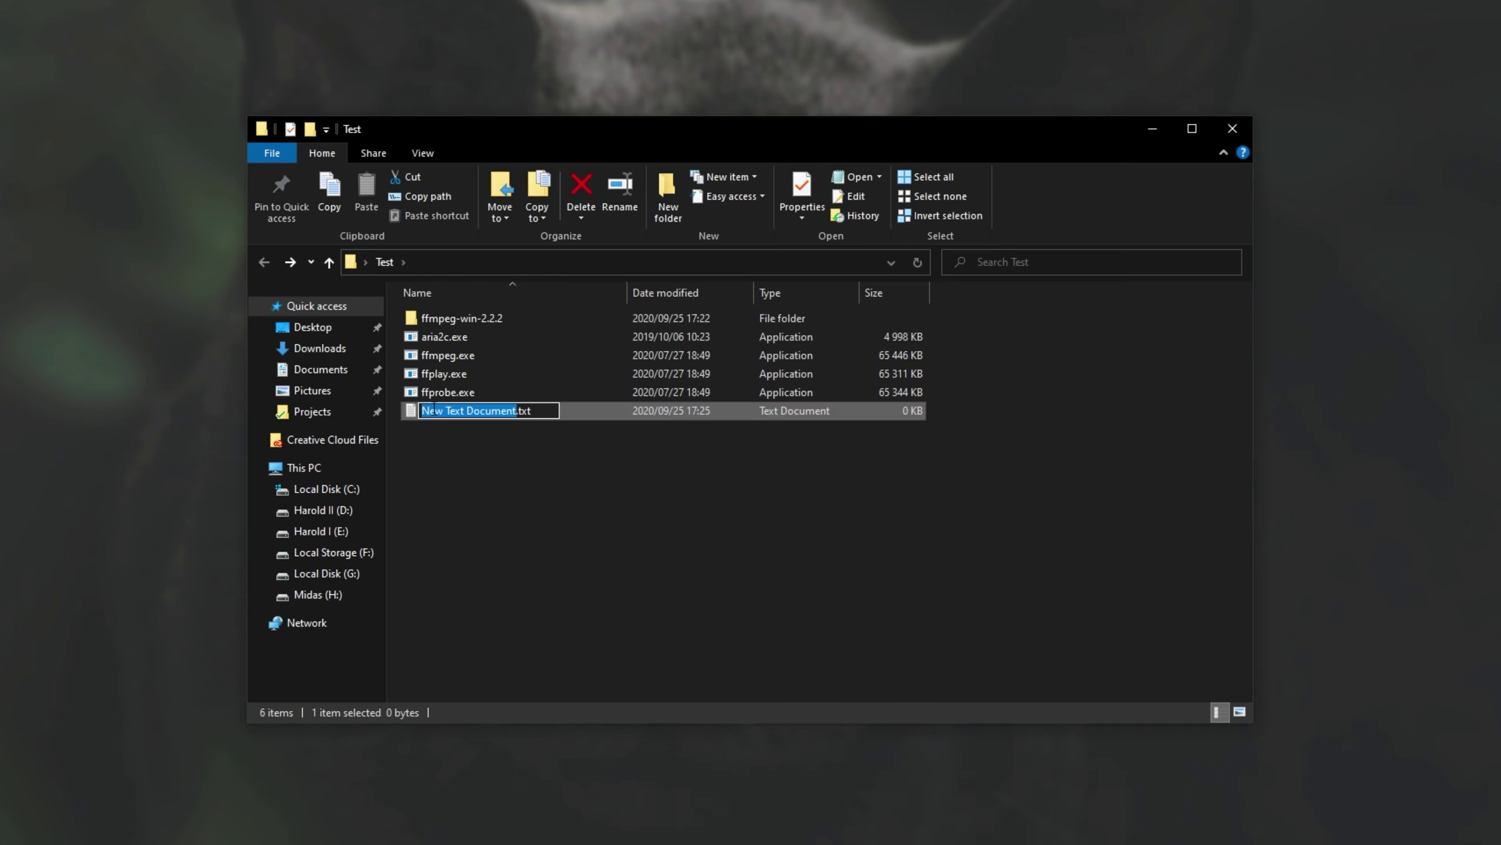
pyautogui.click(554, 410)
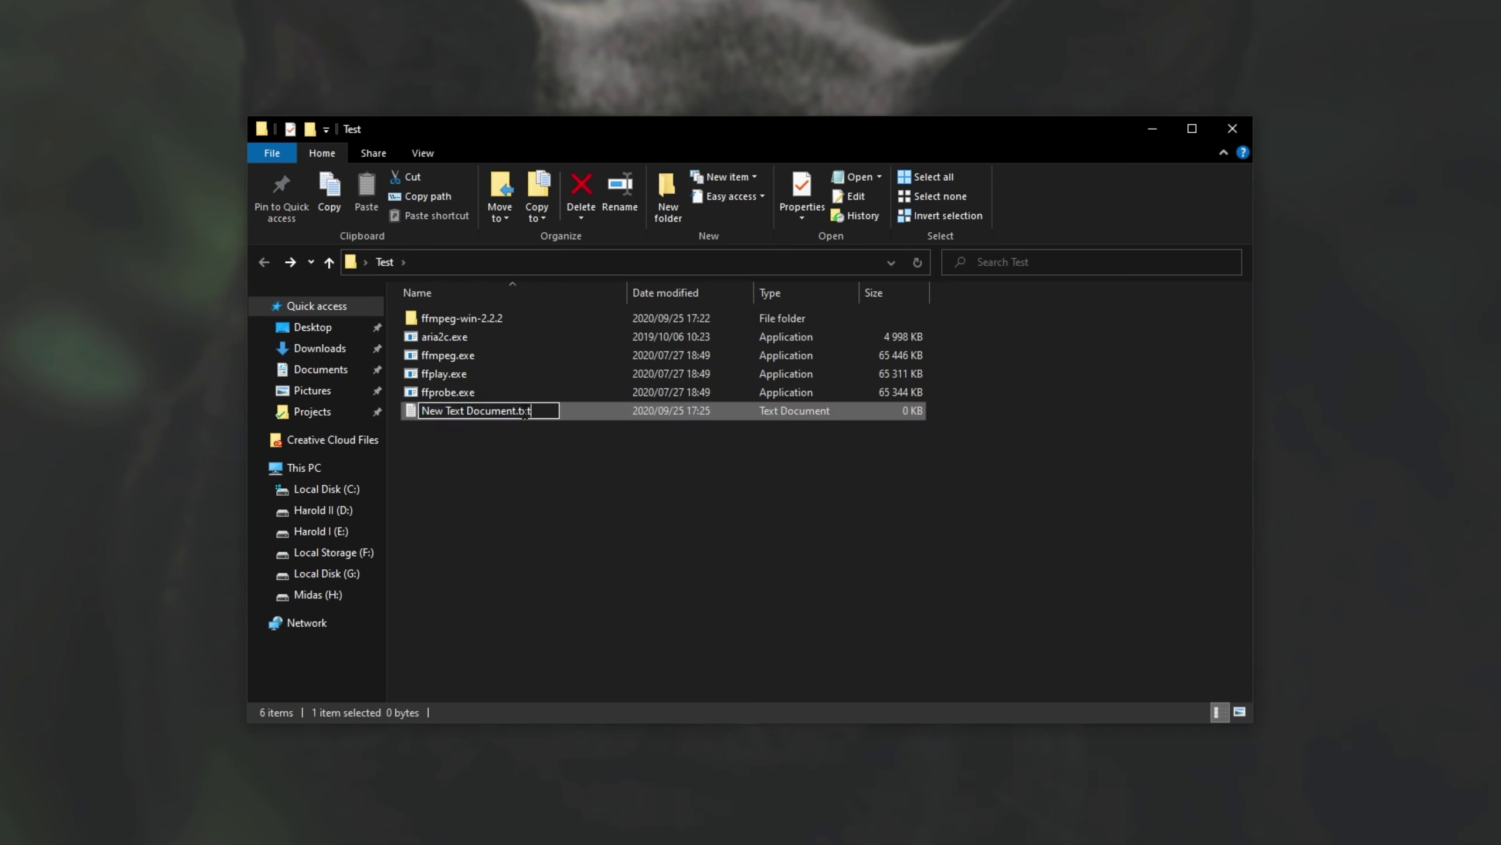
pyautogui.hotkey('ctrl', 'a')
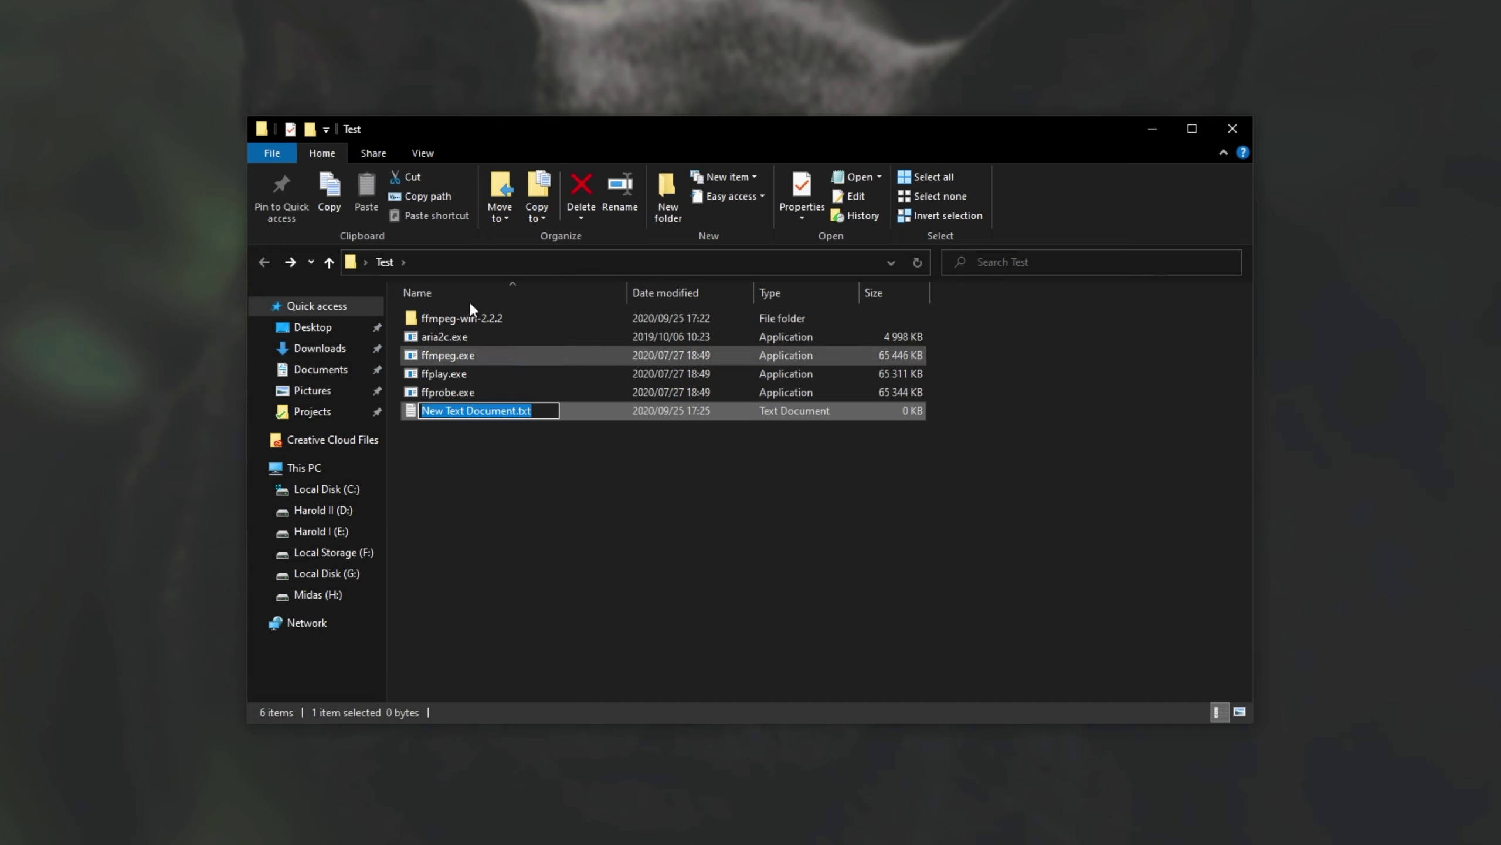
pyautogui.click(430, 151)
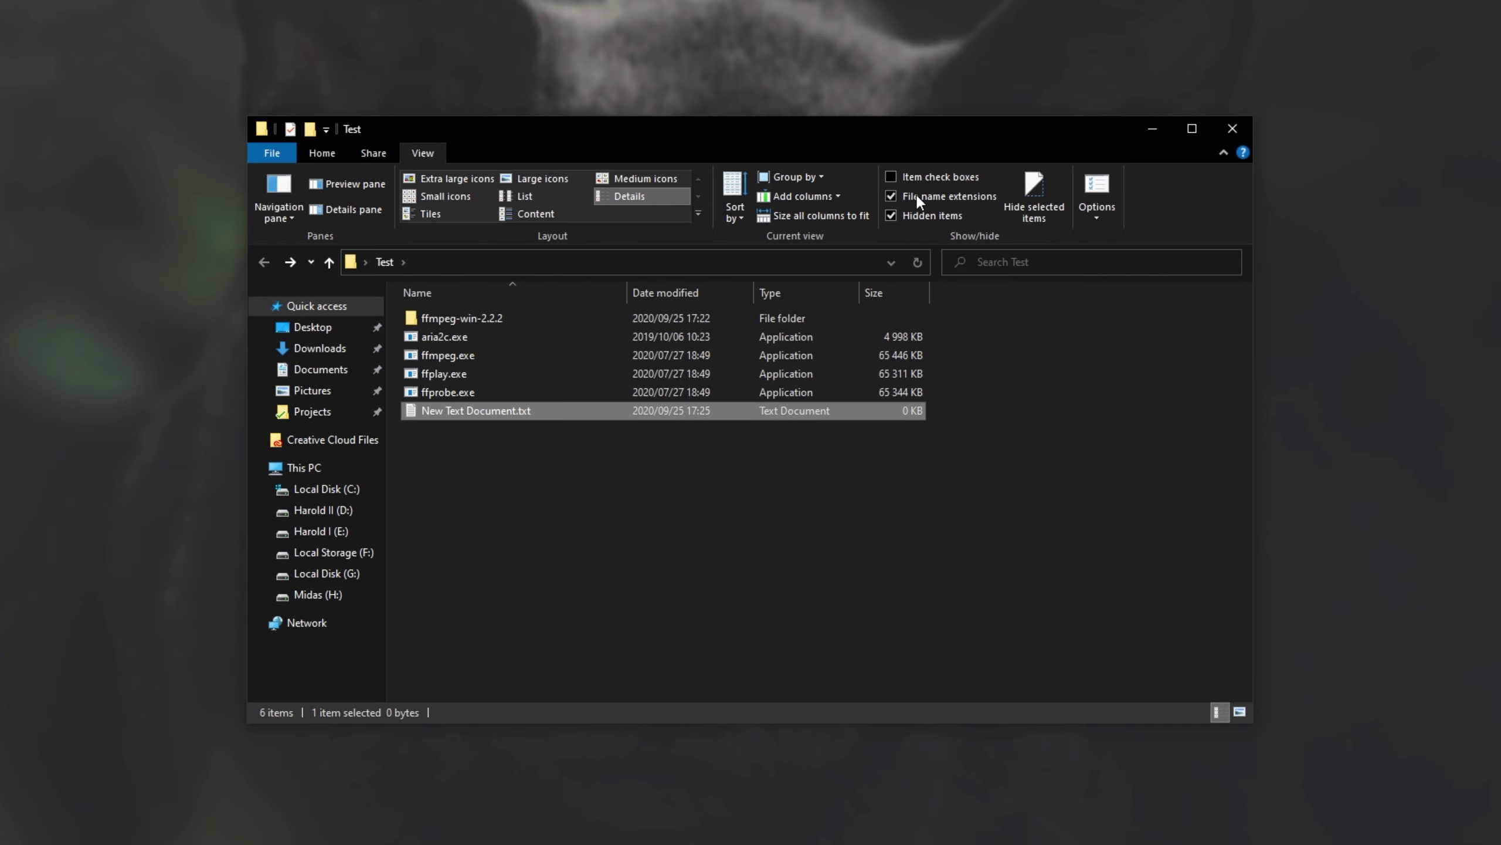
pyautogui.click(323, 153)
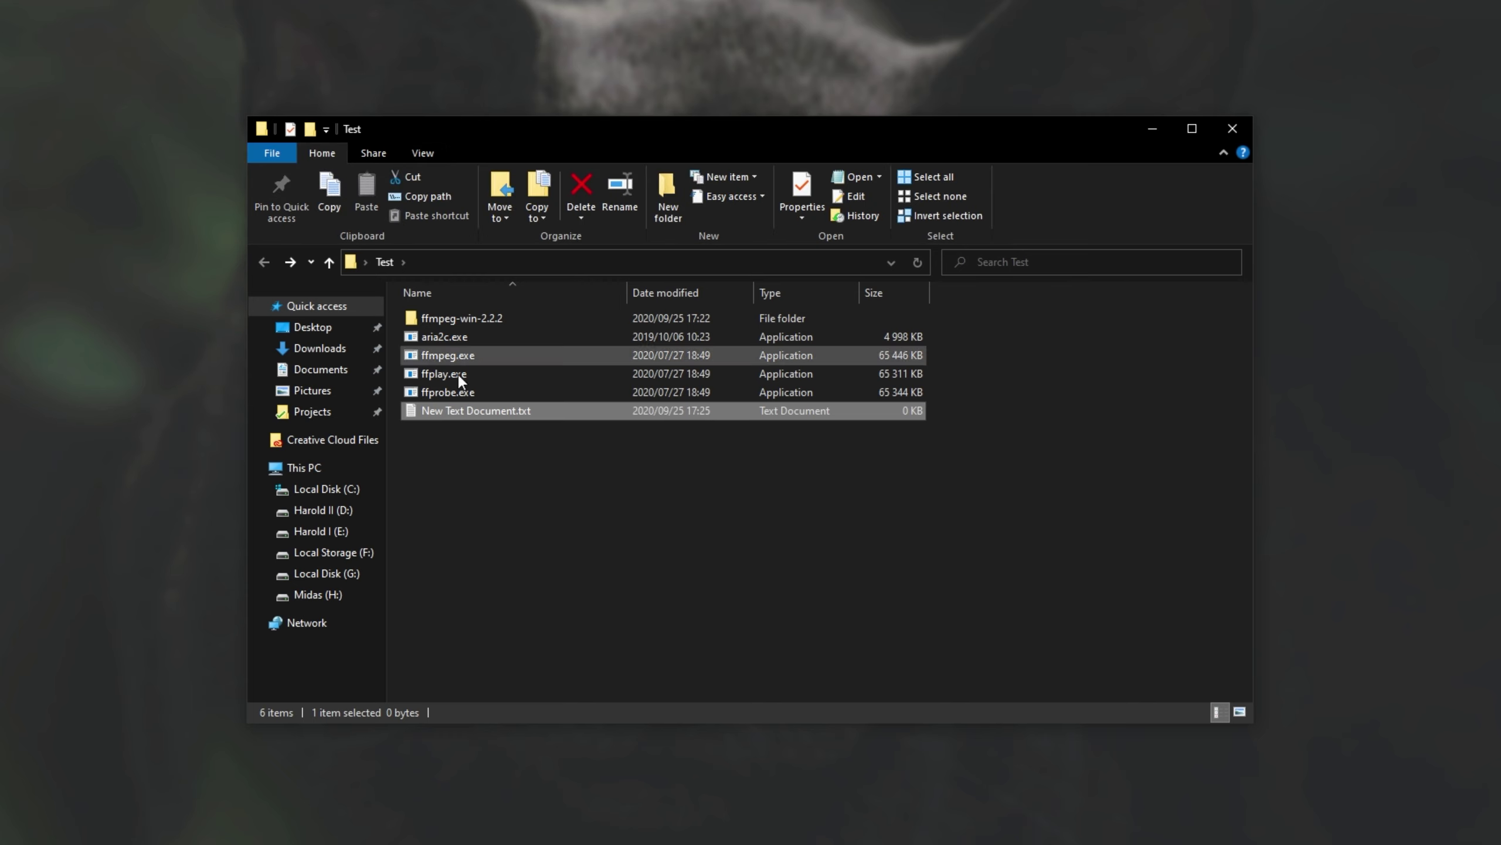
# Rename New Text Document.txt to script.bat and confirm the extension change.
pyautogui.click(480, 408)
pyautogui.click(501, 410)
pyautogui.hotkey('ctrl', 'a')
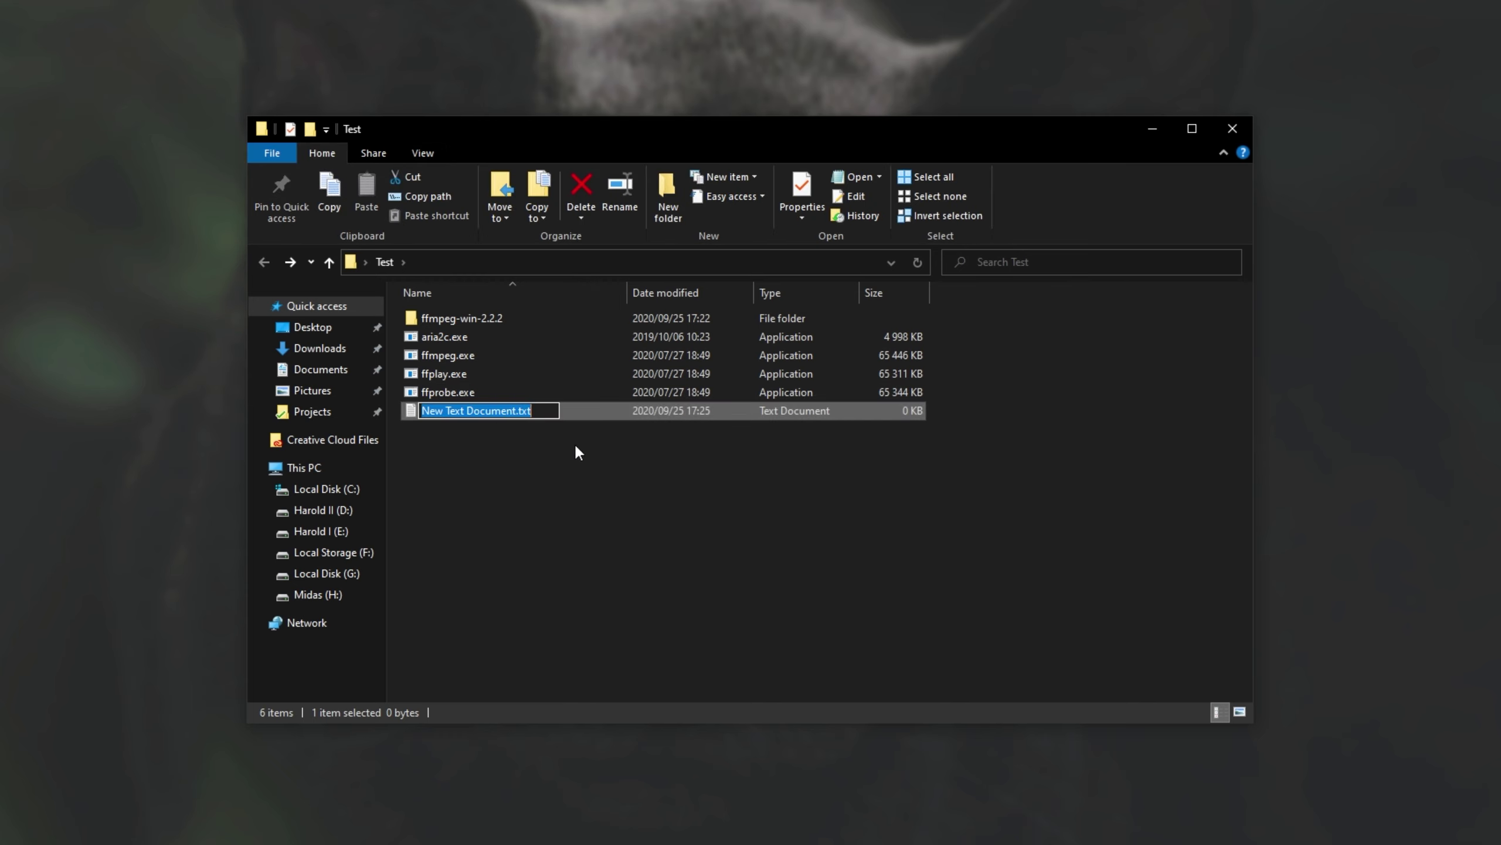
pyautogui.write('script.bat')
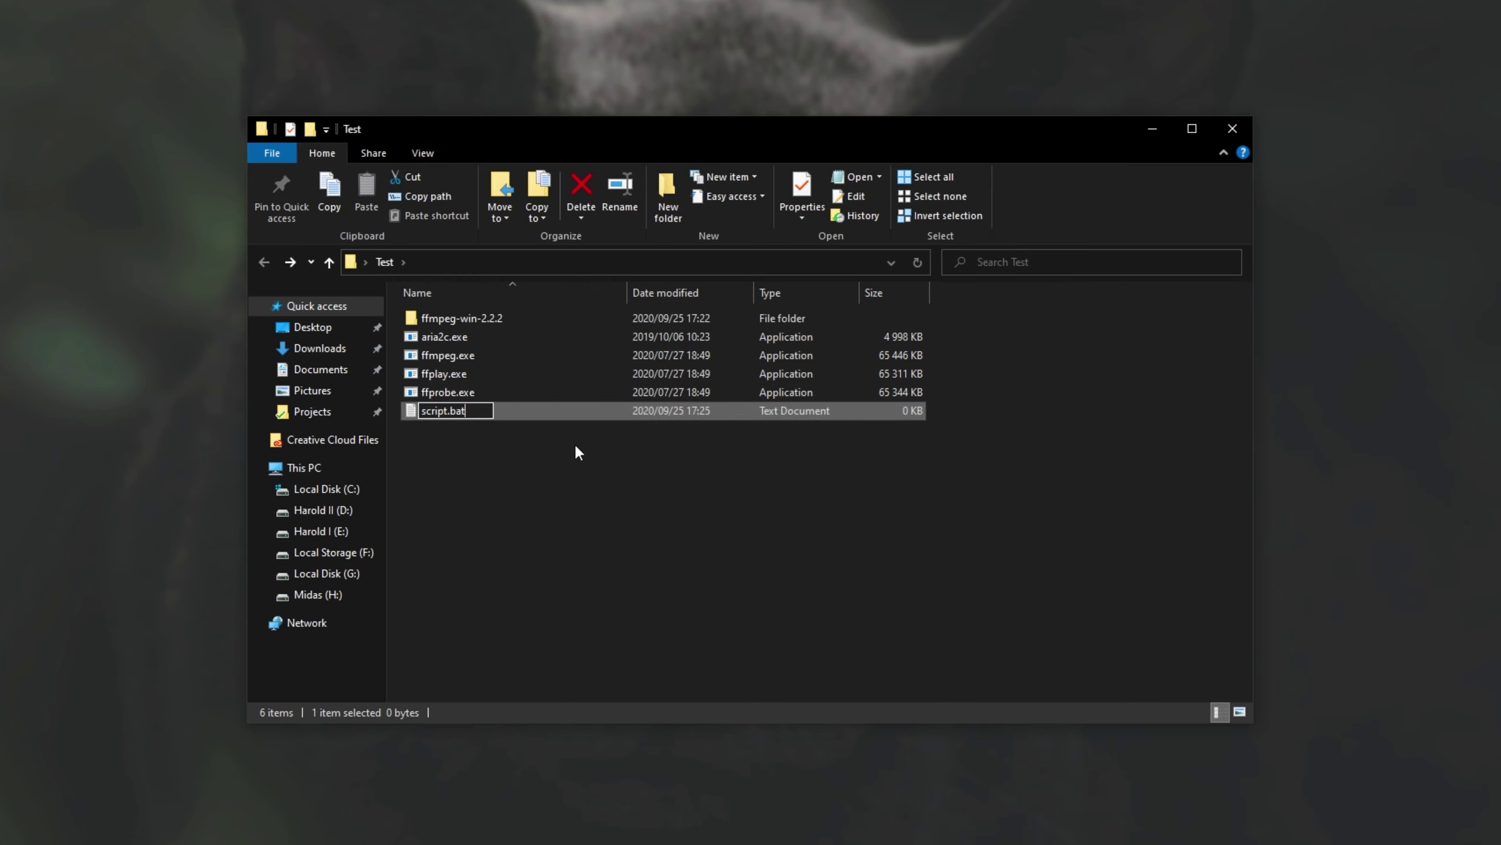
pyautogui.press('Return')
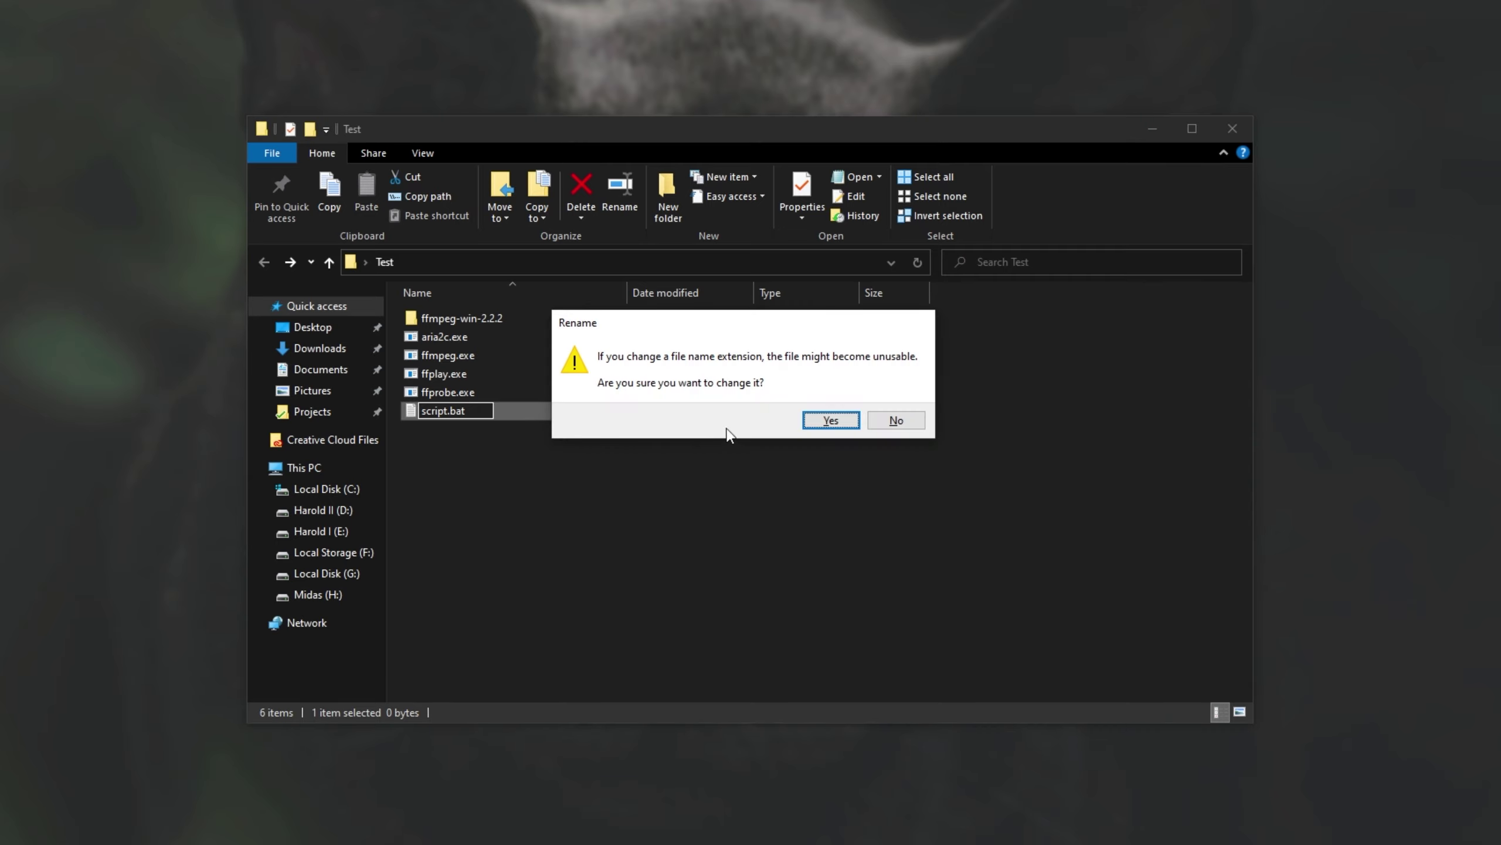
pyautogui.press('Return')
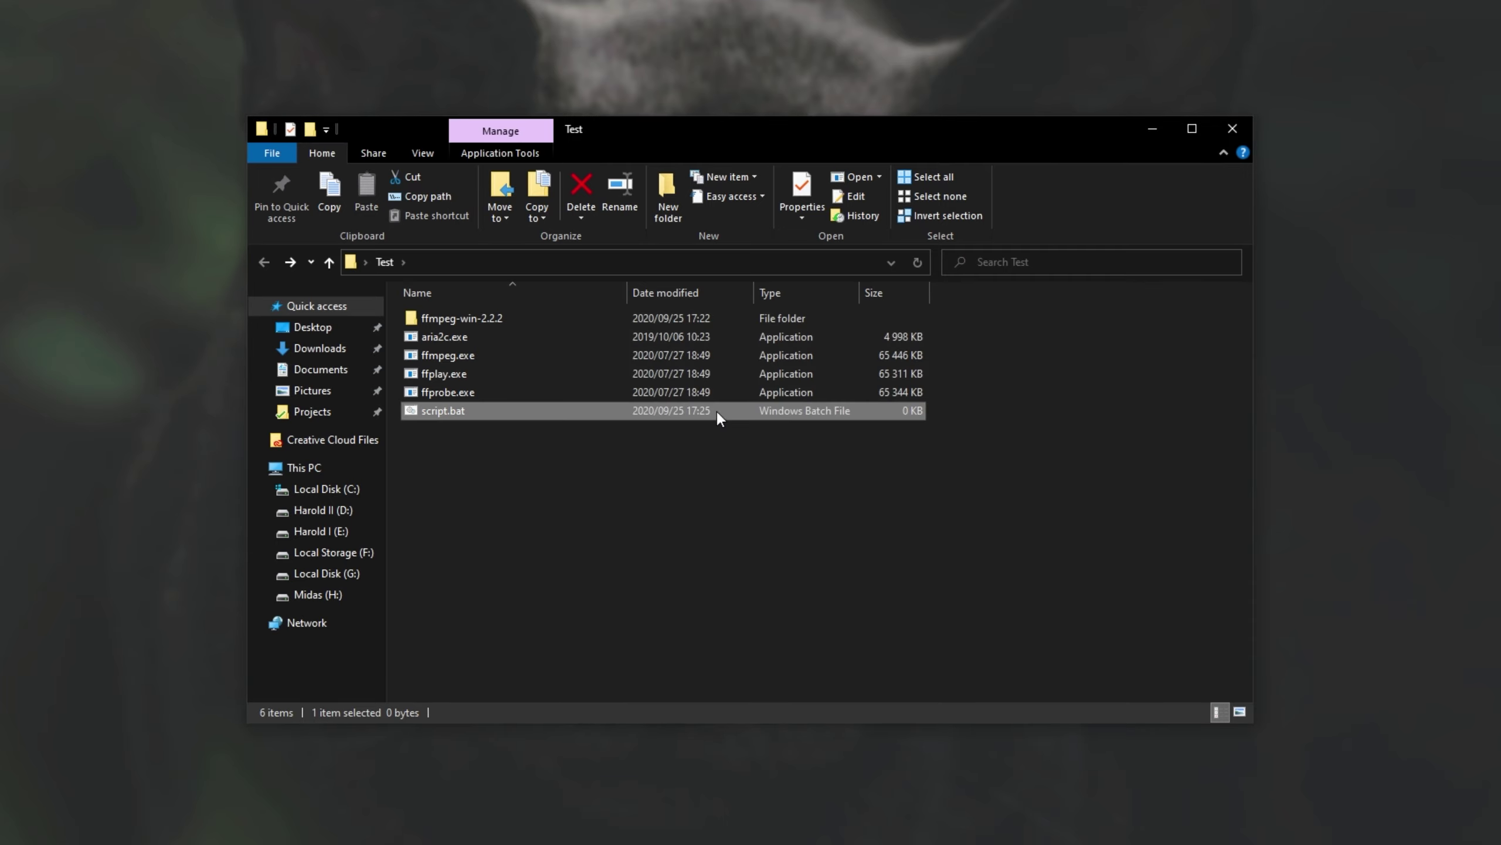
# Open script.bat in Notepad, paste the netsh block loop, and save it.
pyautogui.rightClick(590, 407)
pyautogui.click(643, 441)
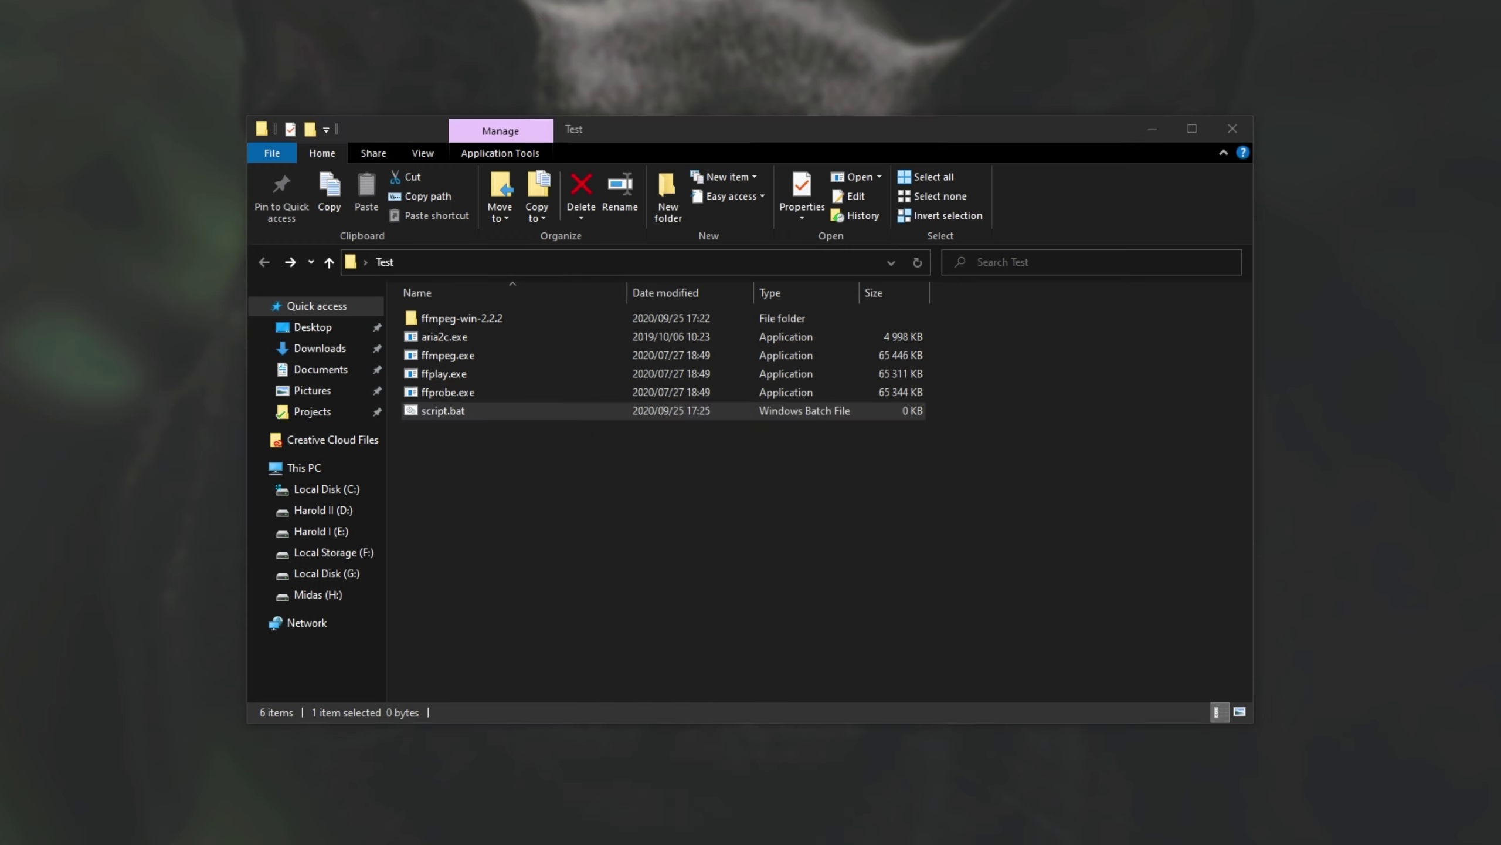
pyautogui.moveTo(888, 534); pyautogui.dragTo(878, 600)
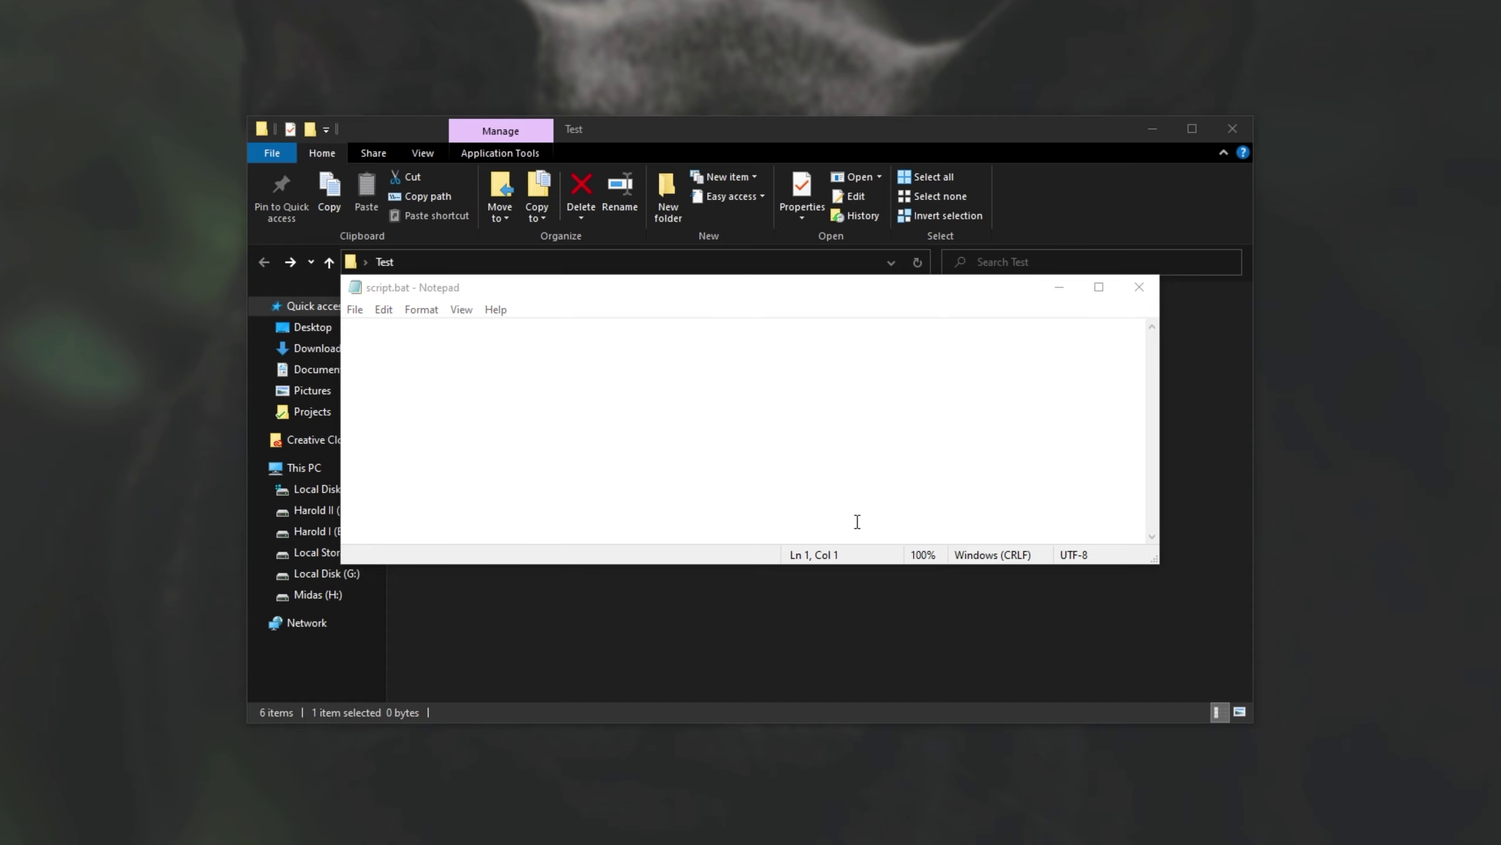
pyautogui.click(699, 438)
pyautogui.write('@ setlocal enableextensions @ cd /d "%~dp0"  for /R %%f in (*.exe) do (   netsh advfirewall firewall add rule name="Blocked: %%f" dir=out program="%%f" action=block )')
pyautogui.hotkey('ctrl', 's')
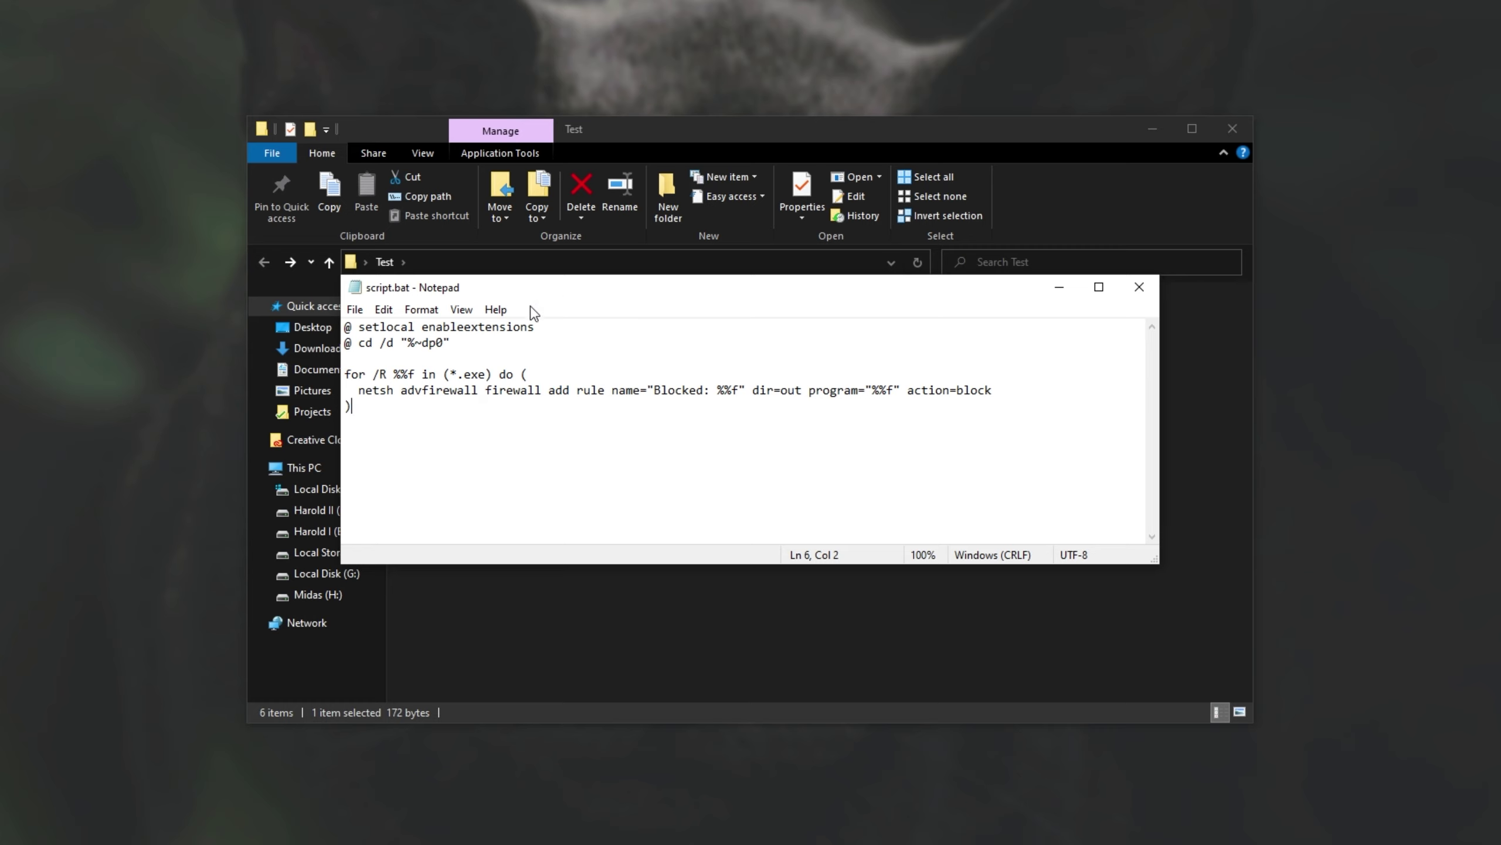
# Highlight the setlocal and cd lines and point out the files in Test.
pyautogui.moveTo(475, 343); pyautogui.dragTo(346, 327)
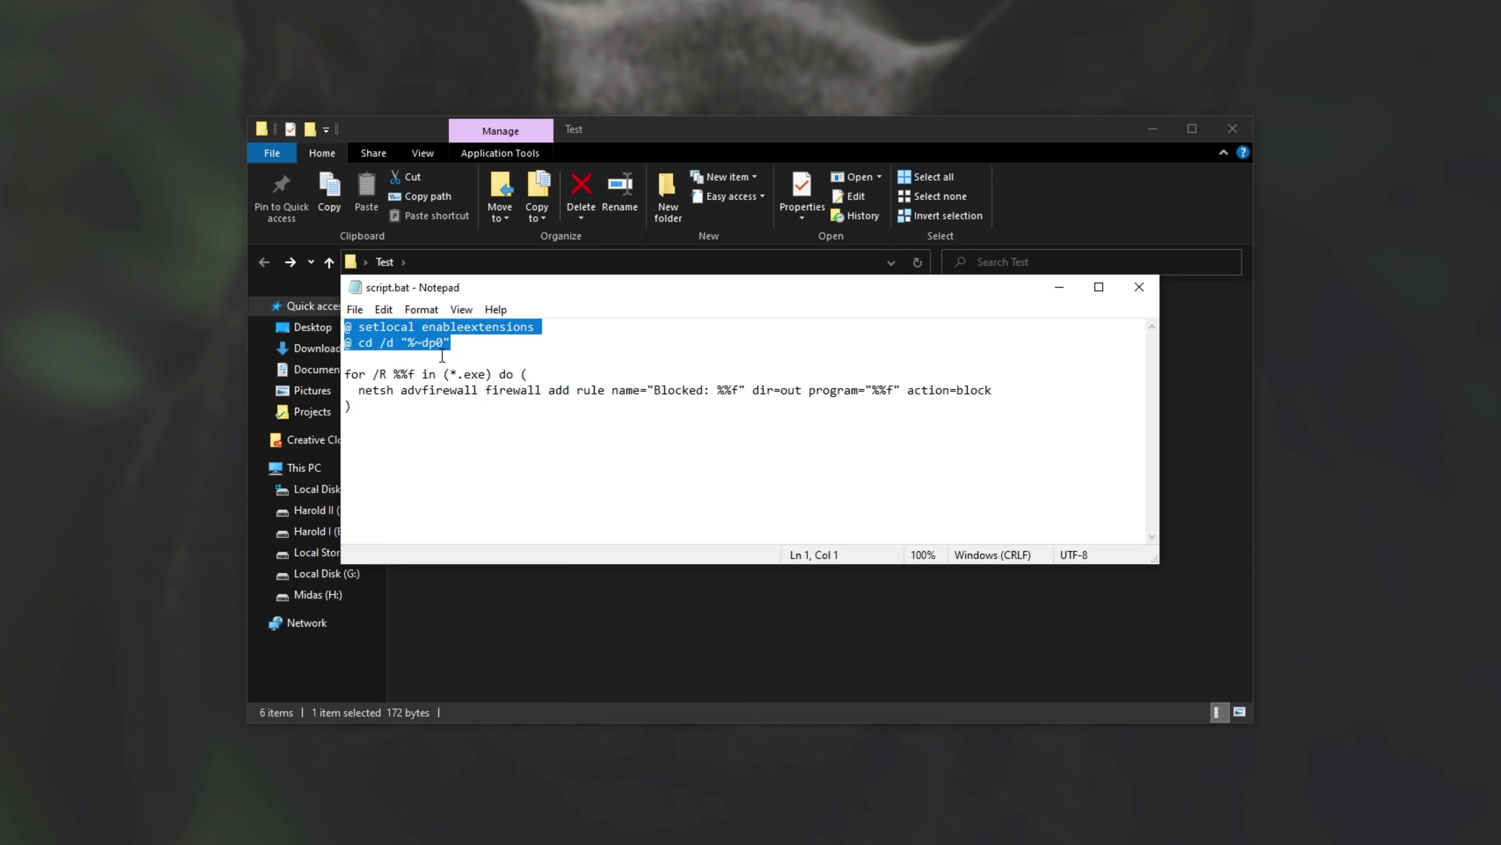
pyautogui.moveTo(472, 295); pyautogui.dragTo(758, 304)
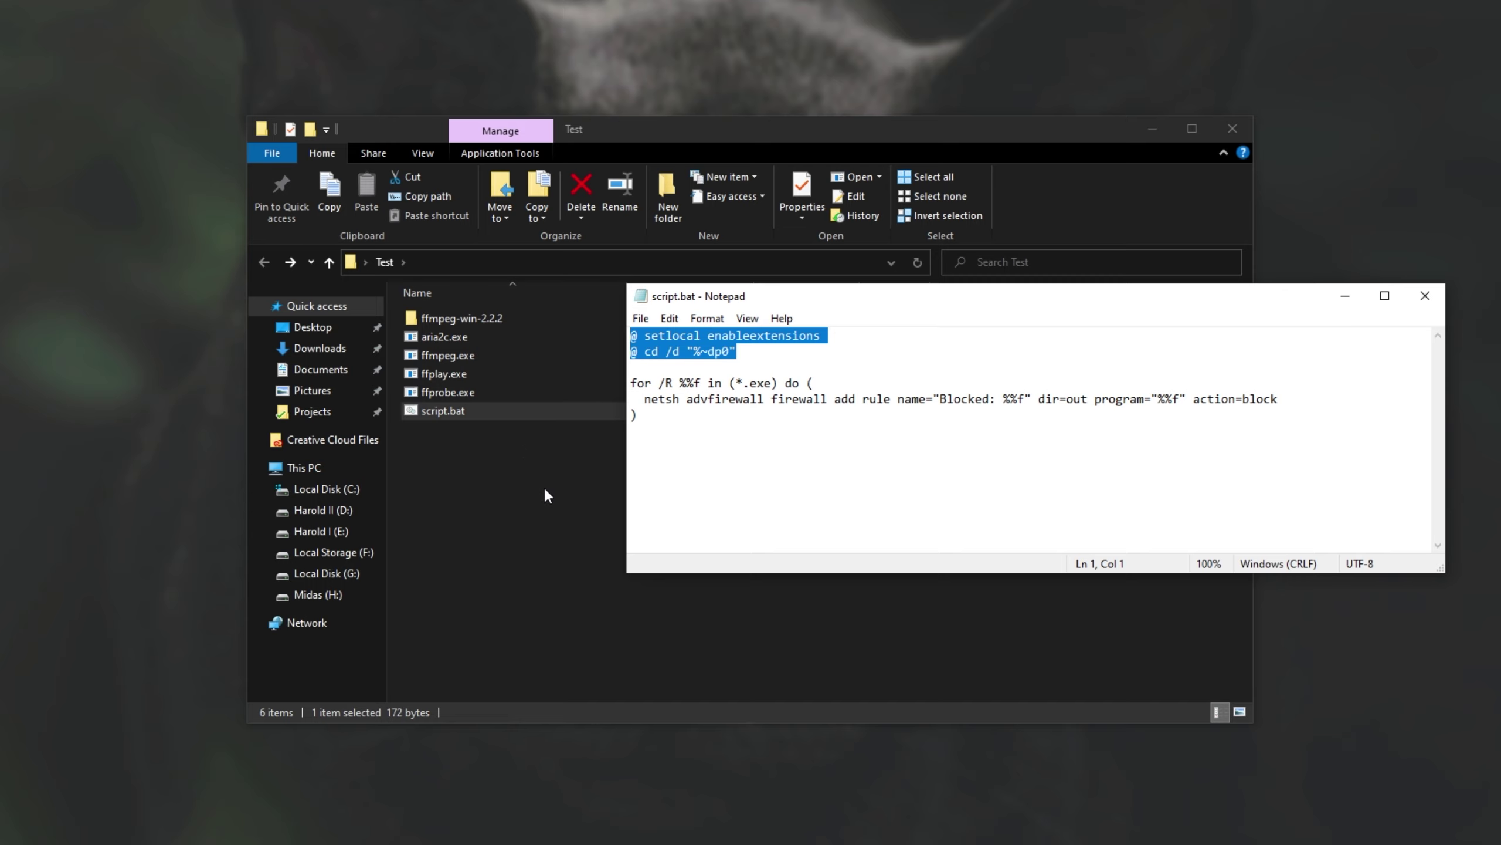
pyautogui.moveTo(544, 487); pyautogui.dragTo(1053, 441)
pyautogui.click(1284, 320)
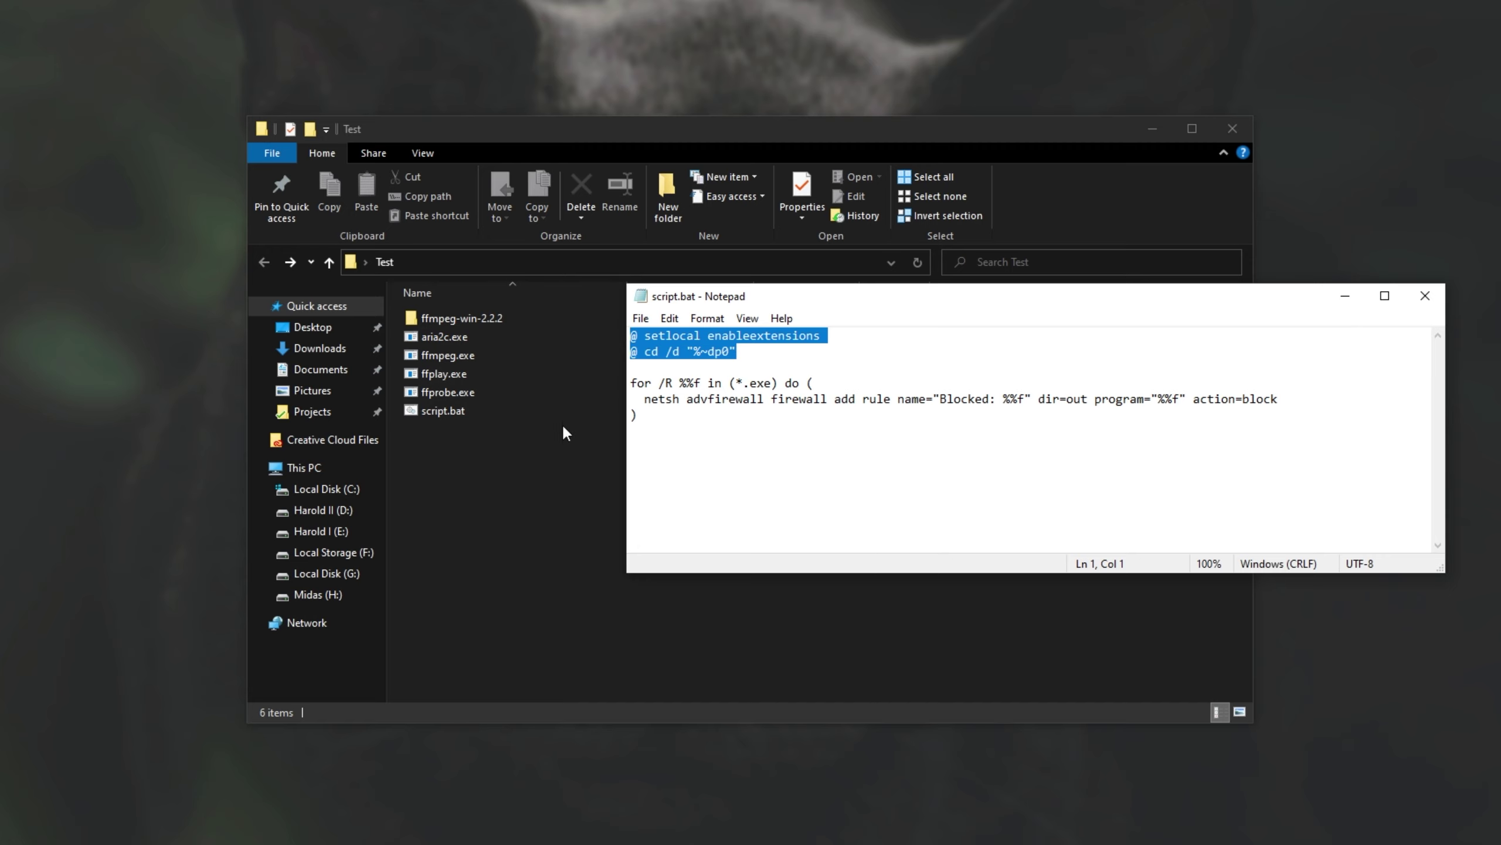
pyautogui.click(817, 456)
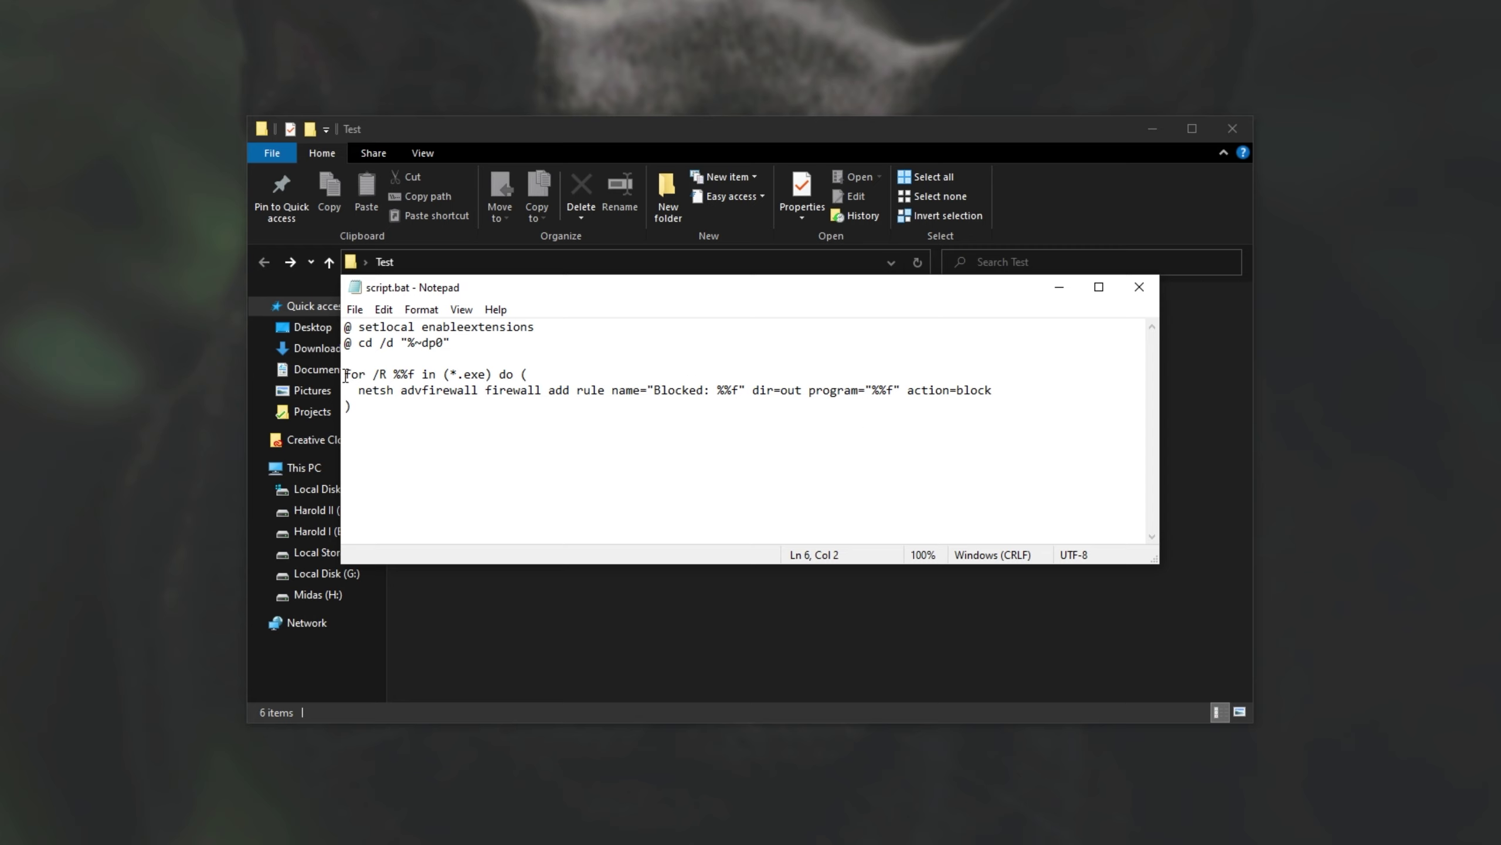
# Highlight the for keyword, *.exe pattern, %%f variable, netsh add rule command, and dir=out.
pyautogui.moveTo(345, 374); pyautogui.dragTo(366, 375)
pyautogui.click(374, 376)
pyautogui.moveTo(450, 374); pyautogui.dragTo(528, 374)
pyautogui.click(366, 400)
pyautogui.moveTo(871, 390); pyautogui.dragTo(993, 390)
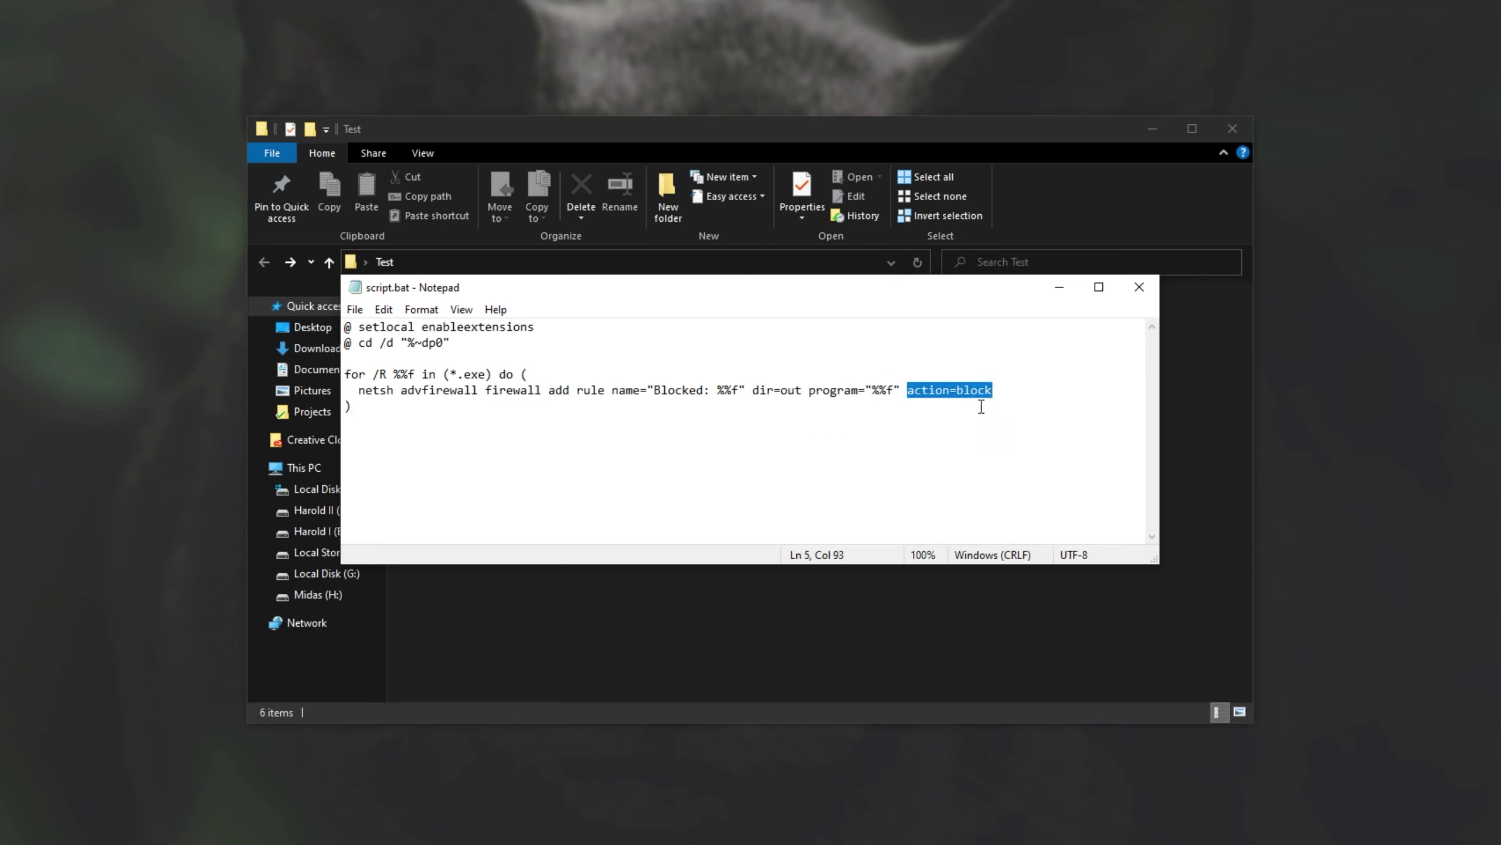
pyautogui.moveTo(1012, 391); pyautogui.dragTo(345, 391)
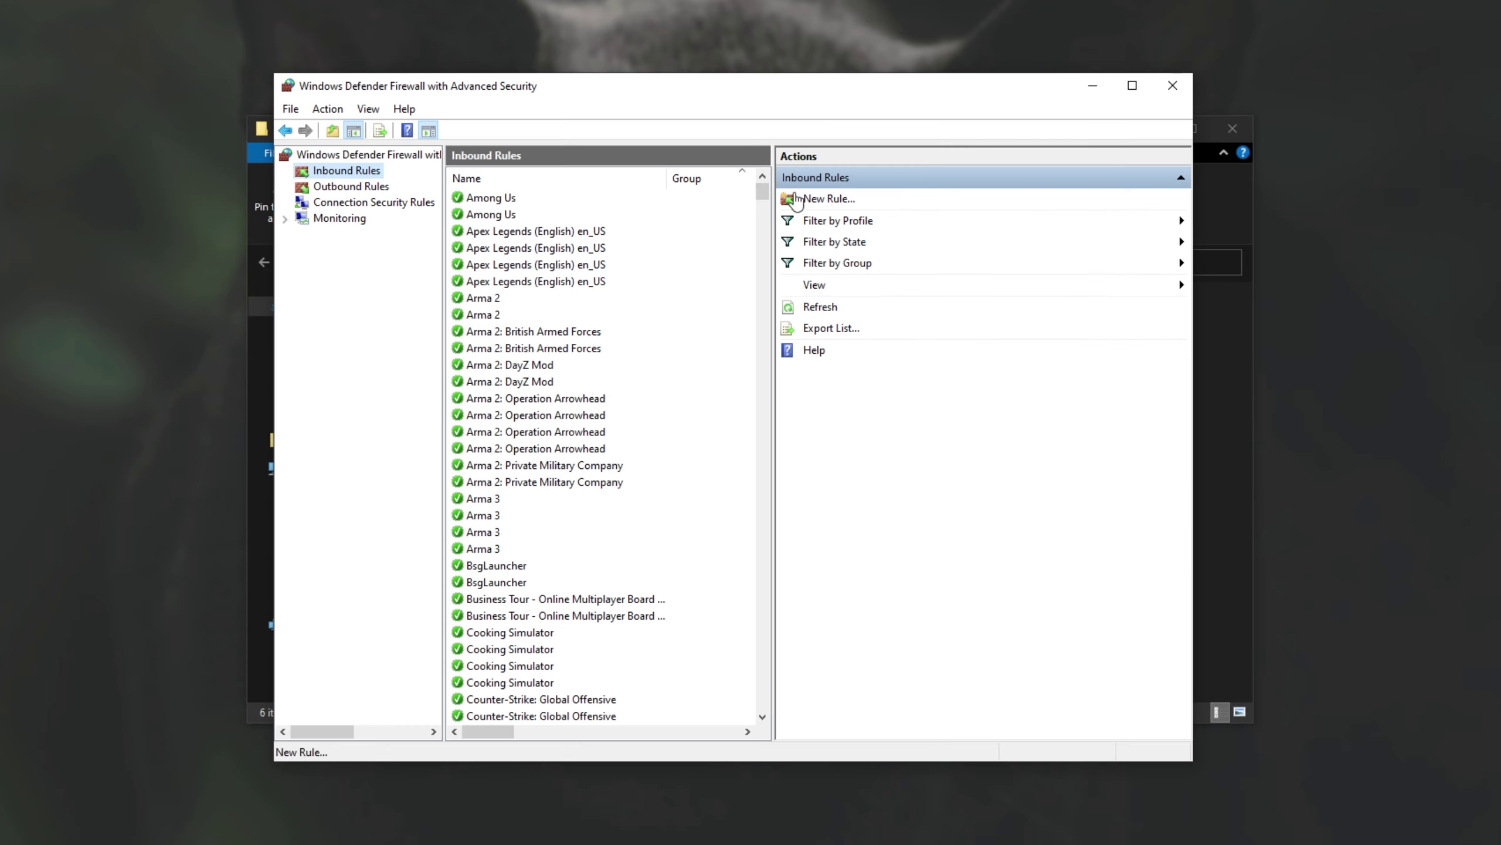
pyautogui.click(723, 451)
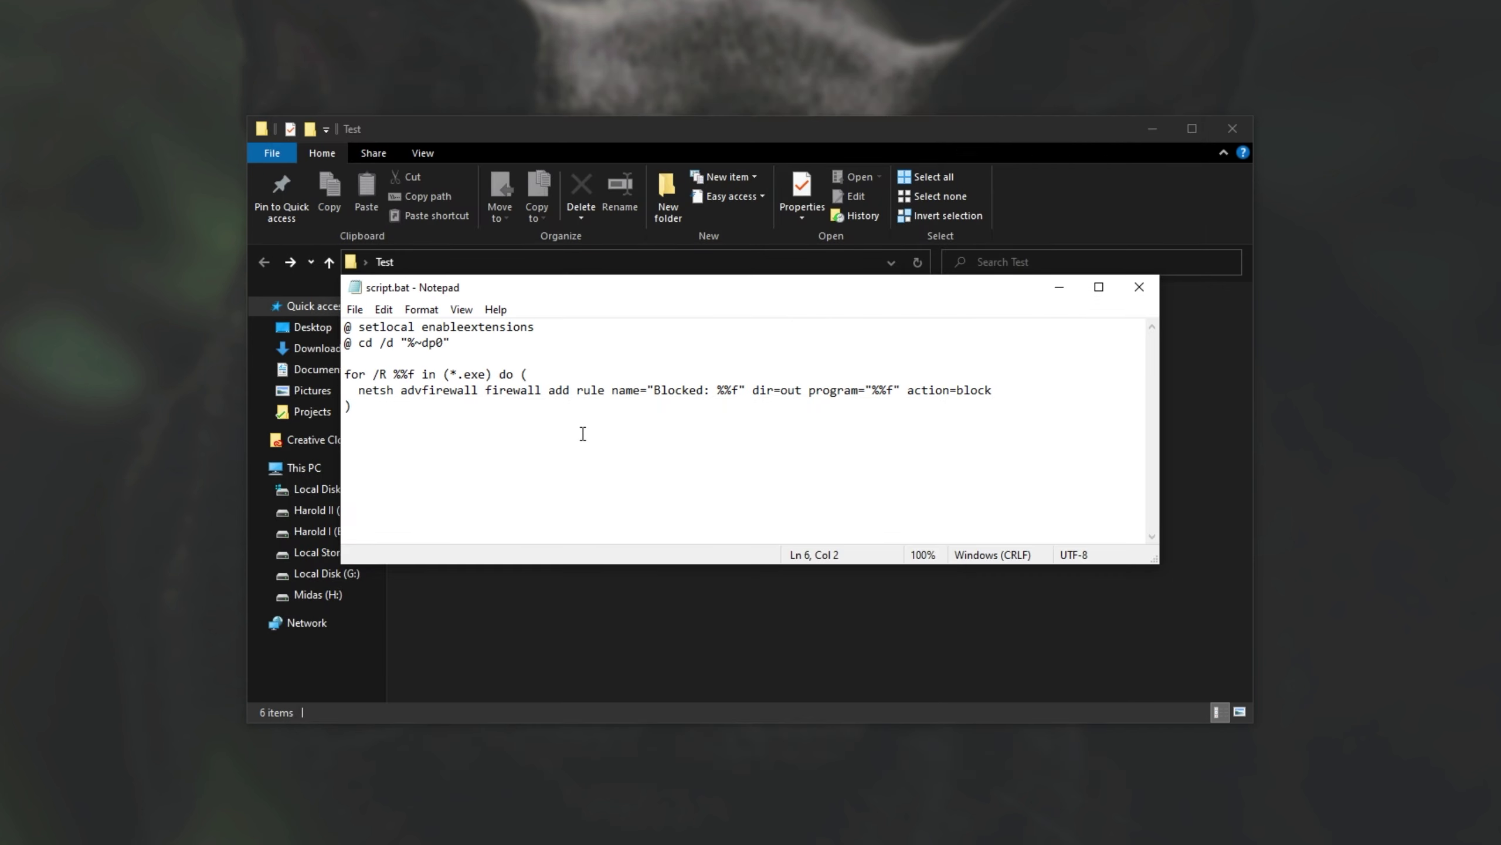
pyautogui.click(1032, 392)
pyautogui.hotkey('shift', 'Home')
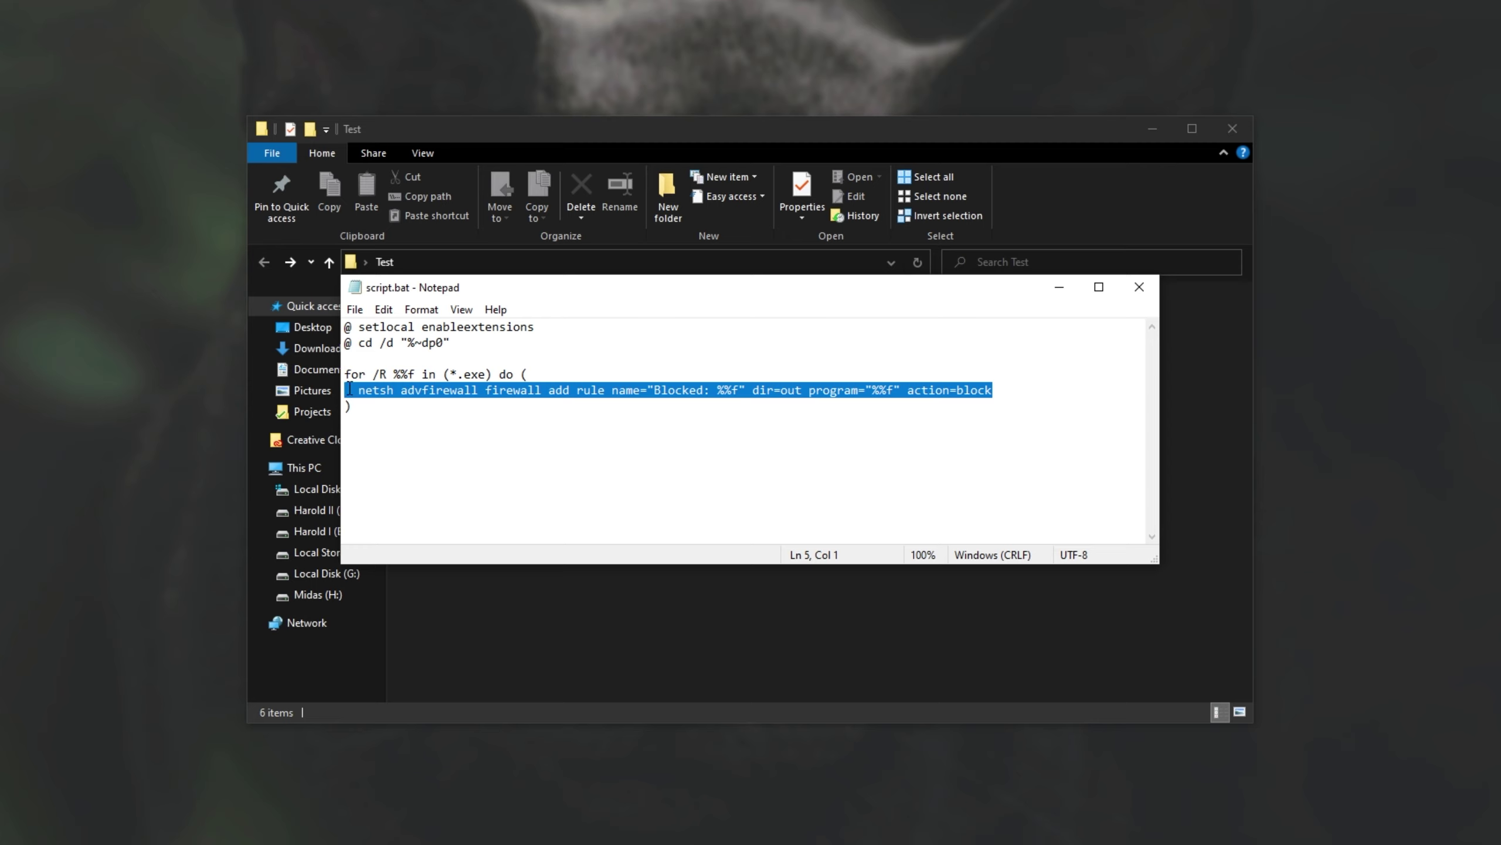
pyautogui.moveTo(349, 389); pyautogui.dragTo(611, 392)
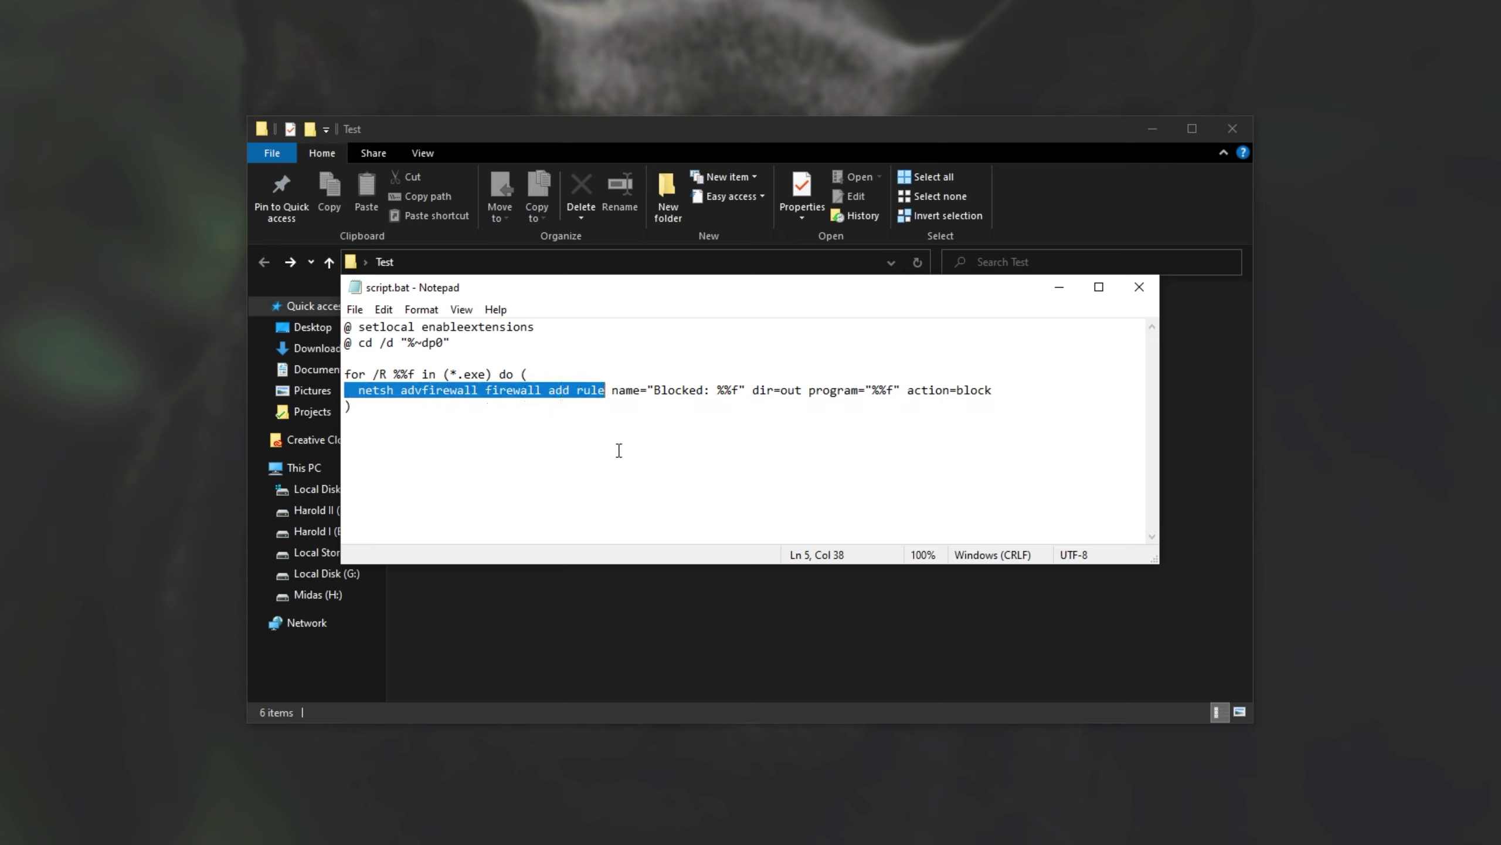
pyautogui.moveTo(753, 390); pyautogui.dragTo(804, 394)
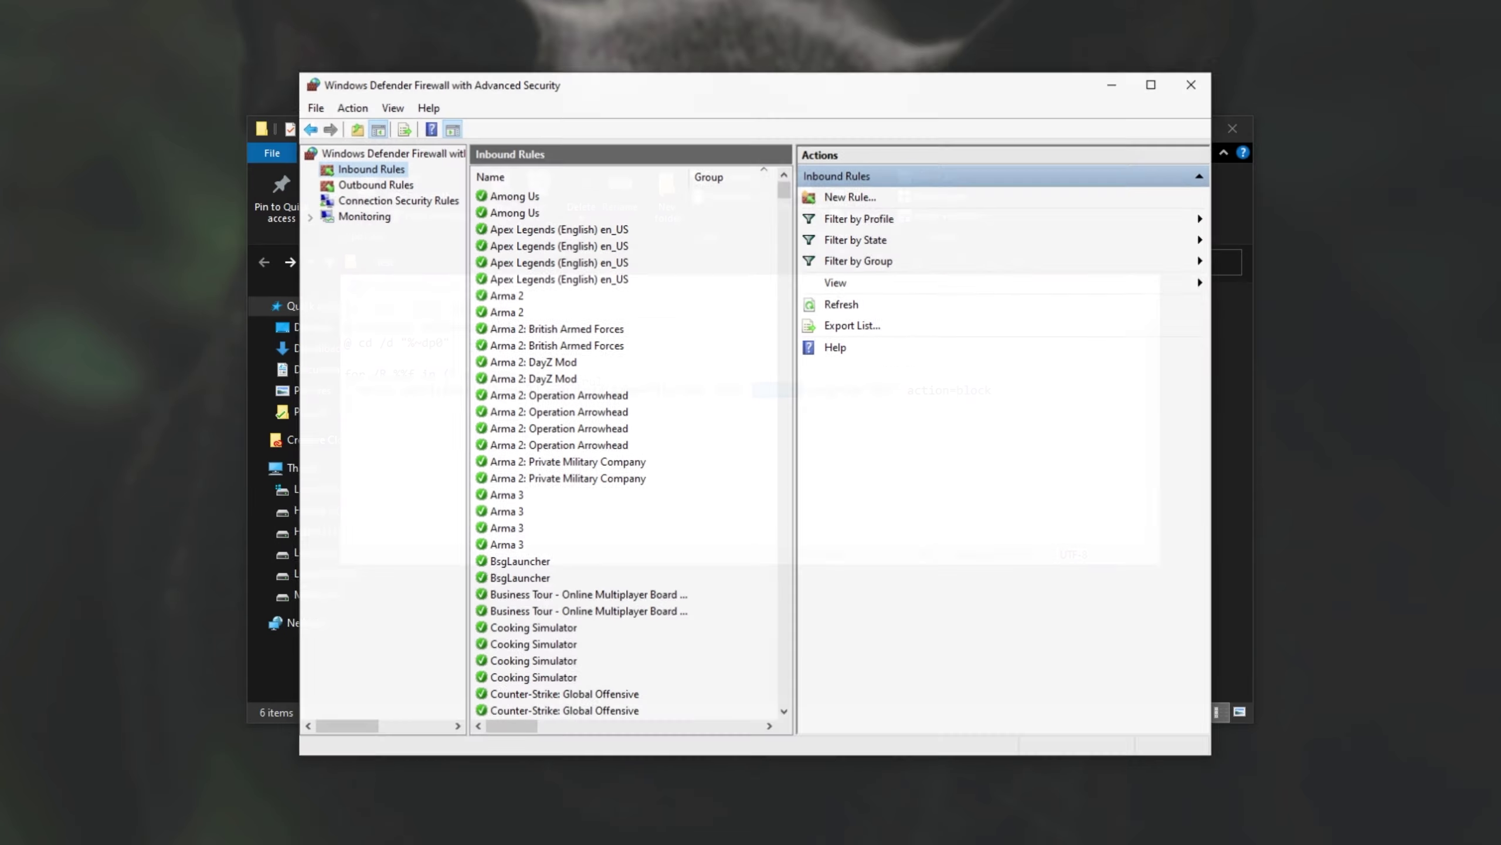
# Start a new outbound rule and compare it with the script's program="%%f" part.
pyautogui.click(376, 177)
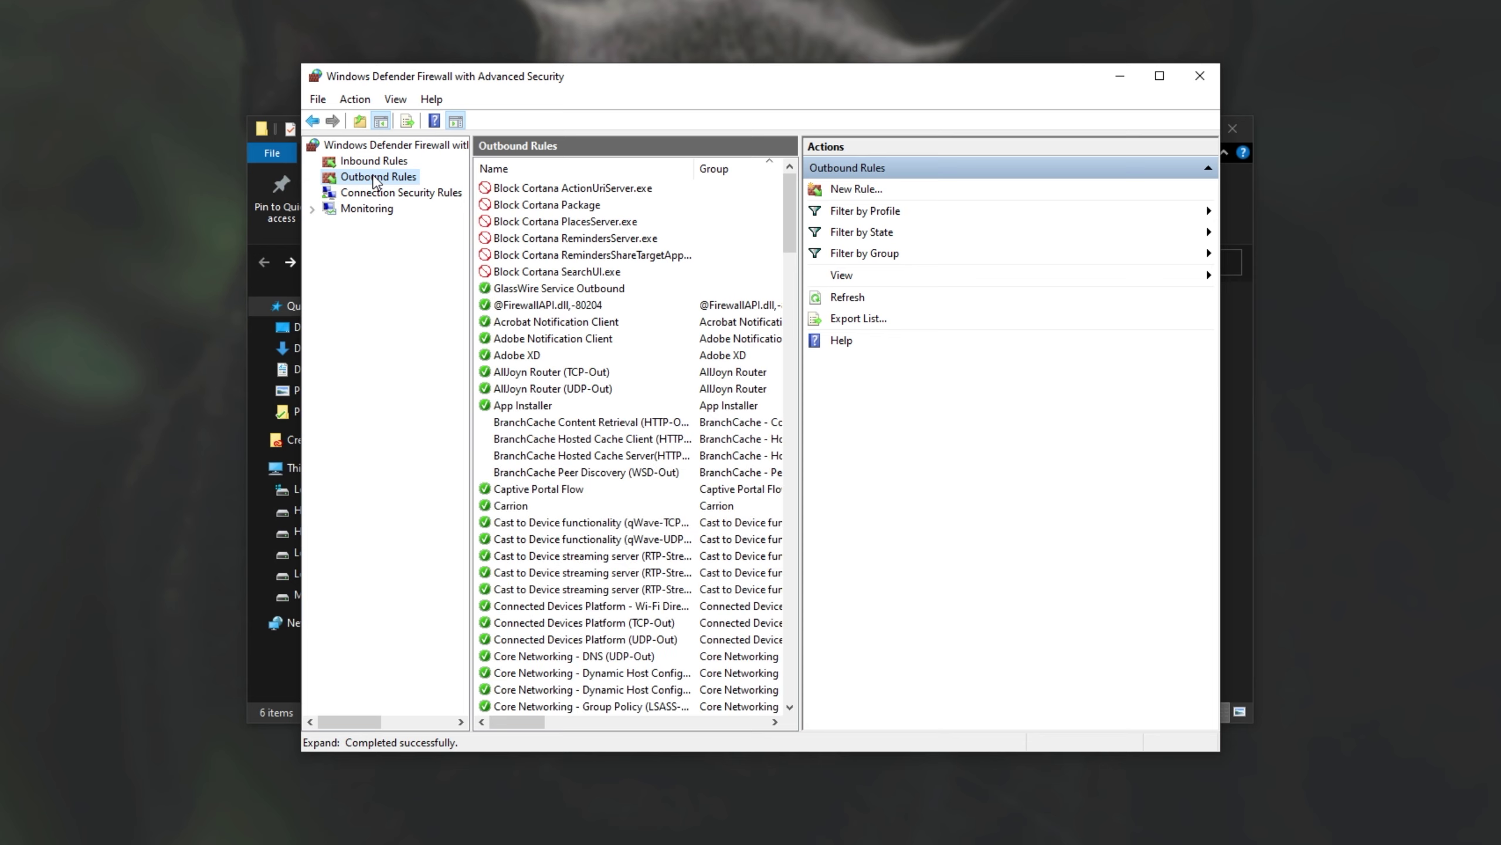
pyautogui.click(837, 195)
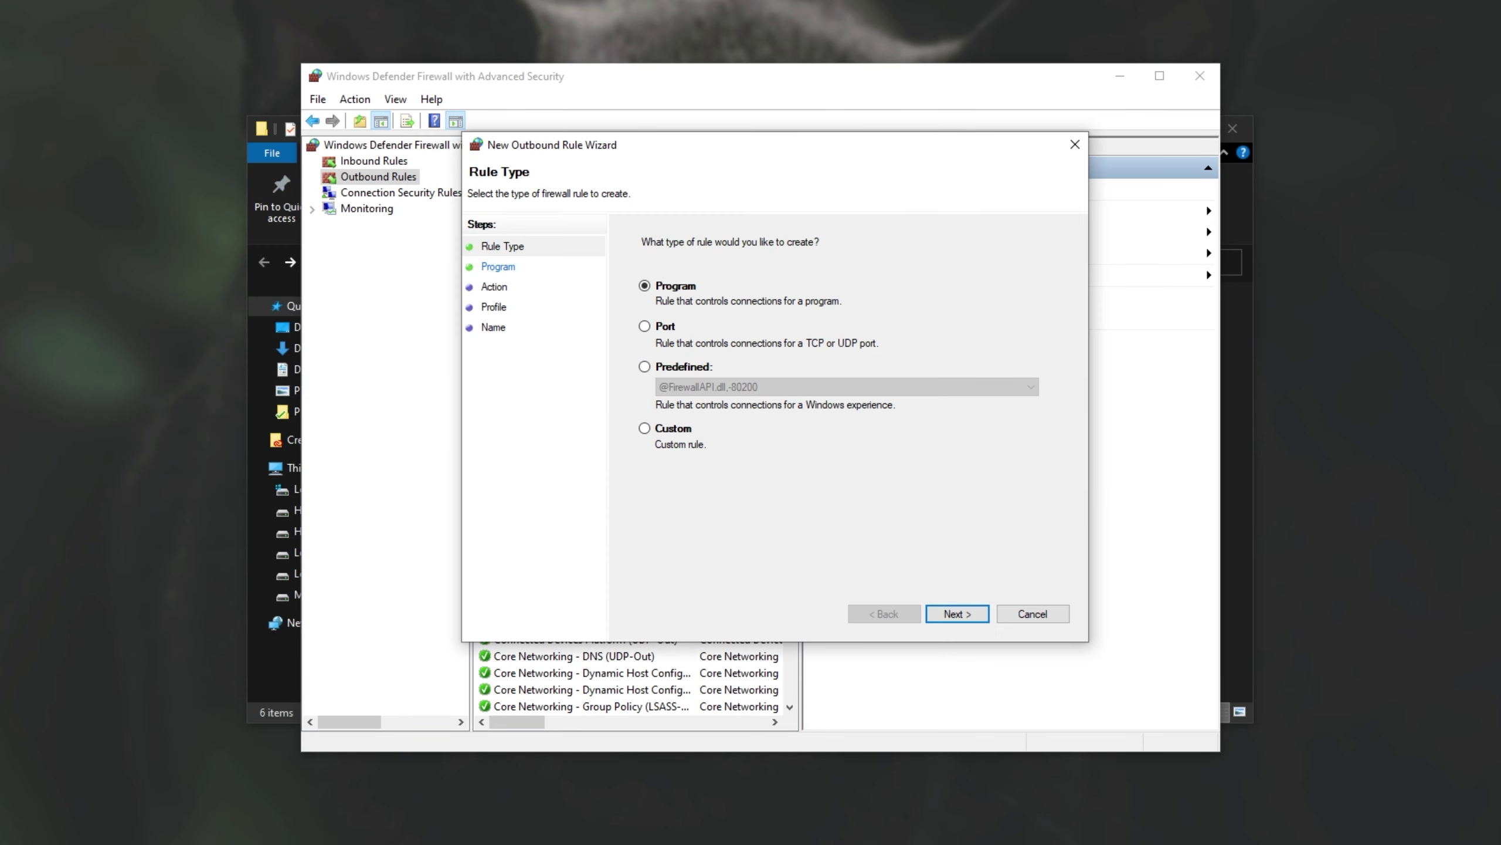
pyautogui.hotkey('alt', 'Tab')
pyautogui.moveTo(809, 391); pyautogui.dragTo(902, 393)
pyautogui.hotkey('alt', 'Tab')
# Set the rule to program ffmpeg.exe, Block the connection, with default profiles.
pyautogui.click(957, 613)
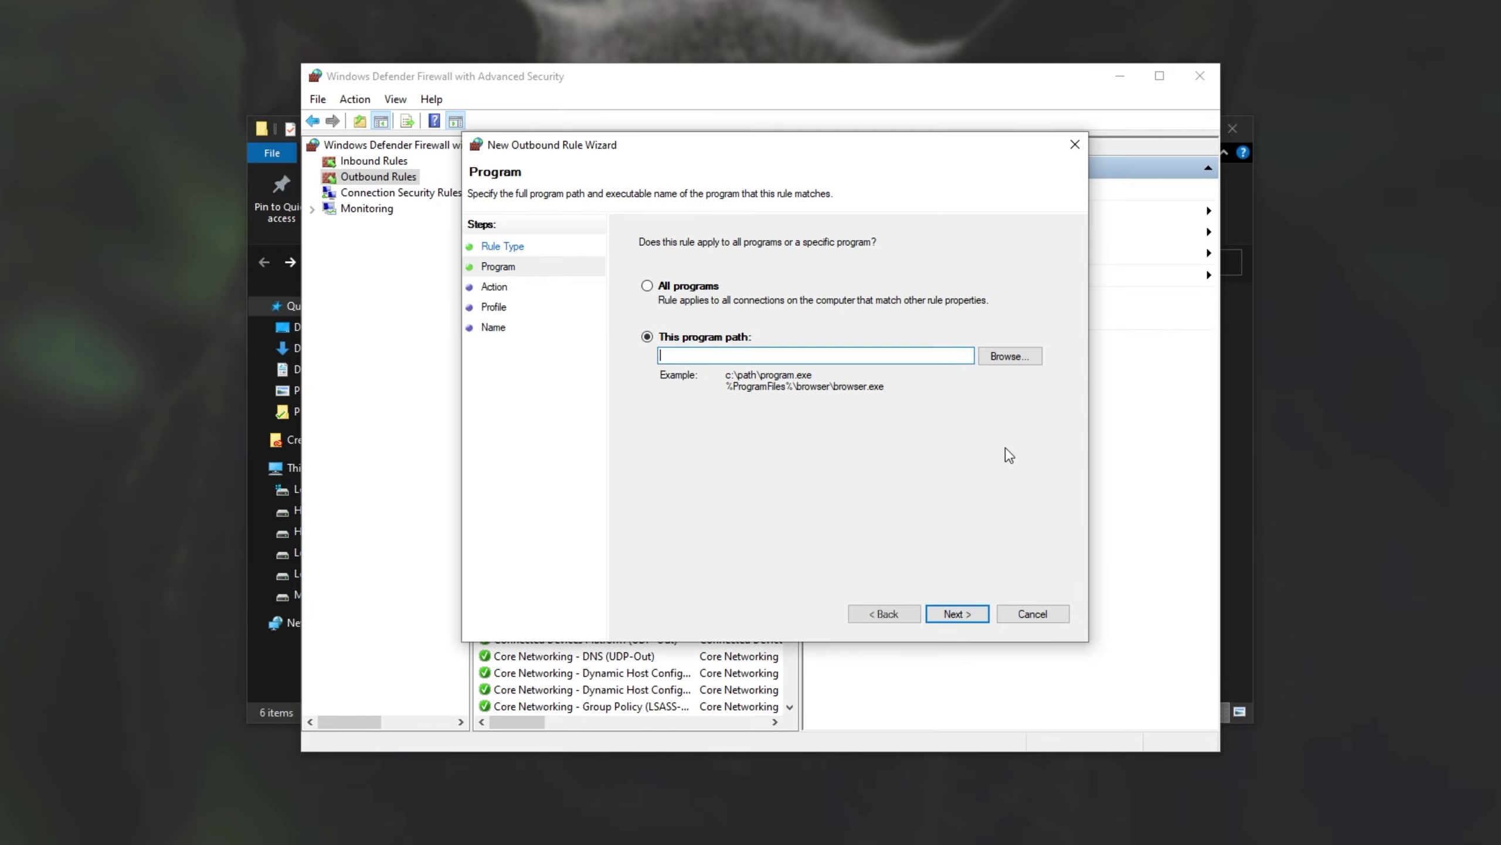
pyautogui.click(1000, 357)
pyautogui.doubleClick(681, 272)
pyautogui.click(957, 614)
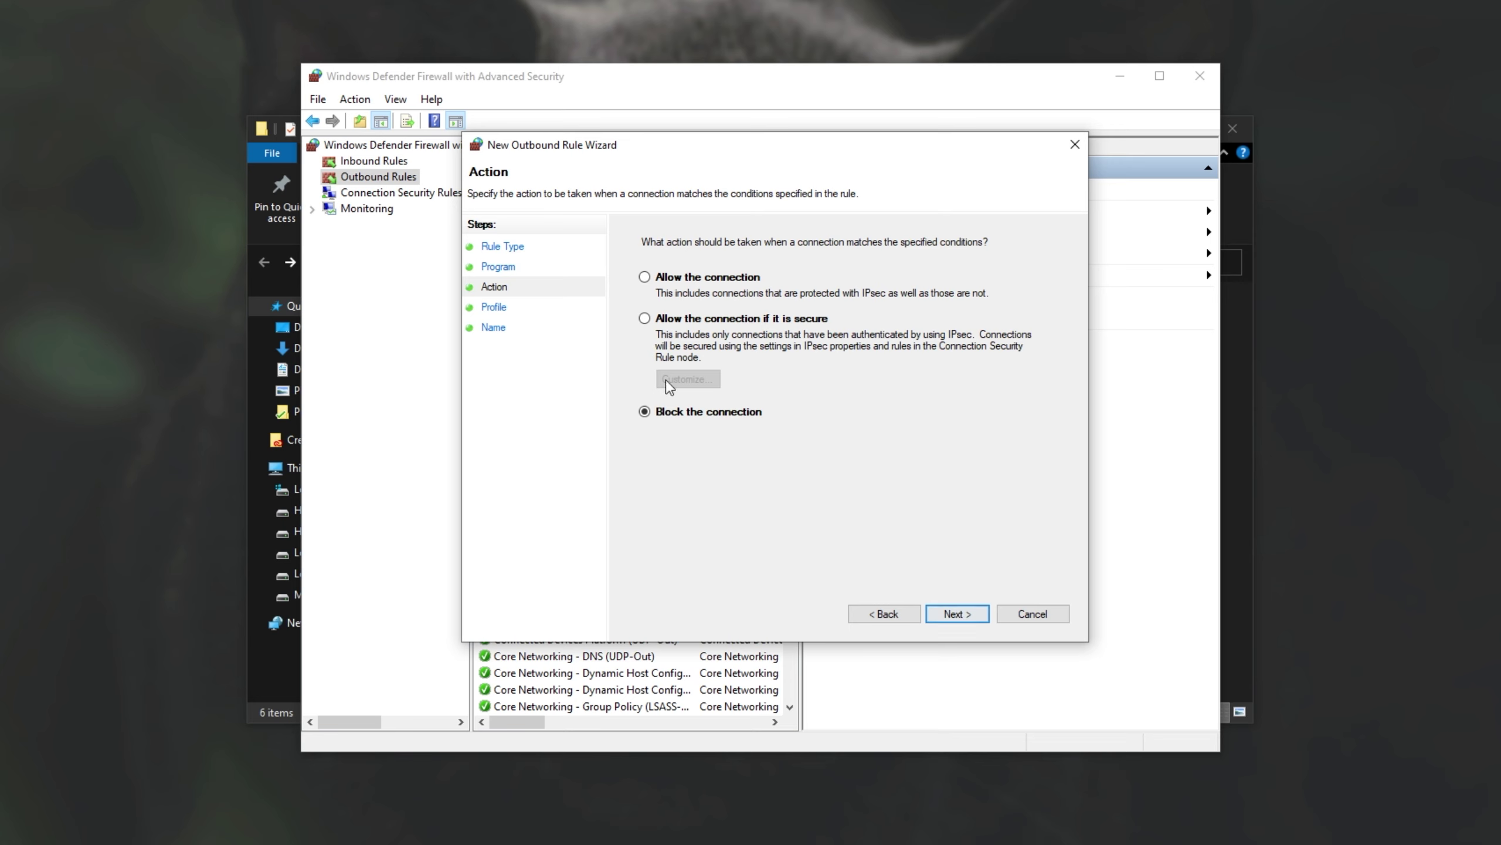
pyautogui.hotkey('alt', 'Tab')
pyautogui.moveTo(908, 391); pyautogui.dragTo(1014, 389)
pyautogui.click(956, 615)
pyautogui.click(958, 614)
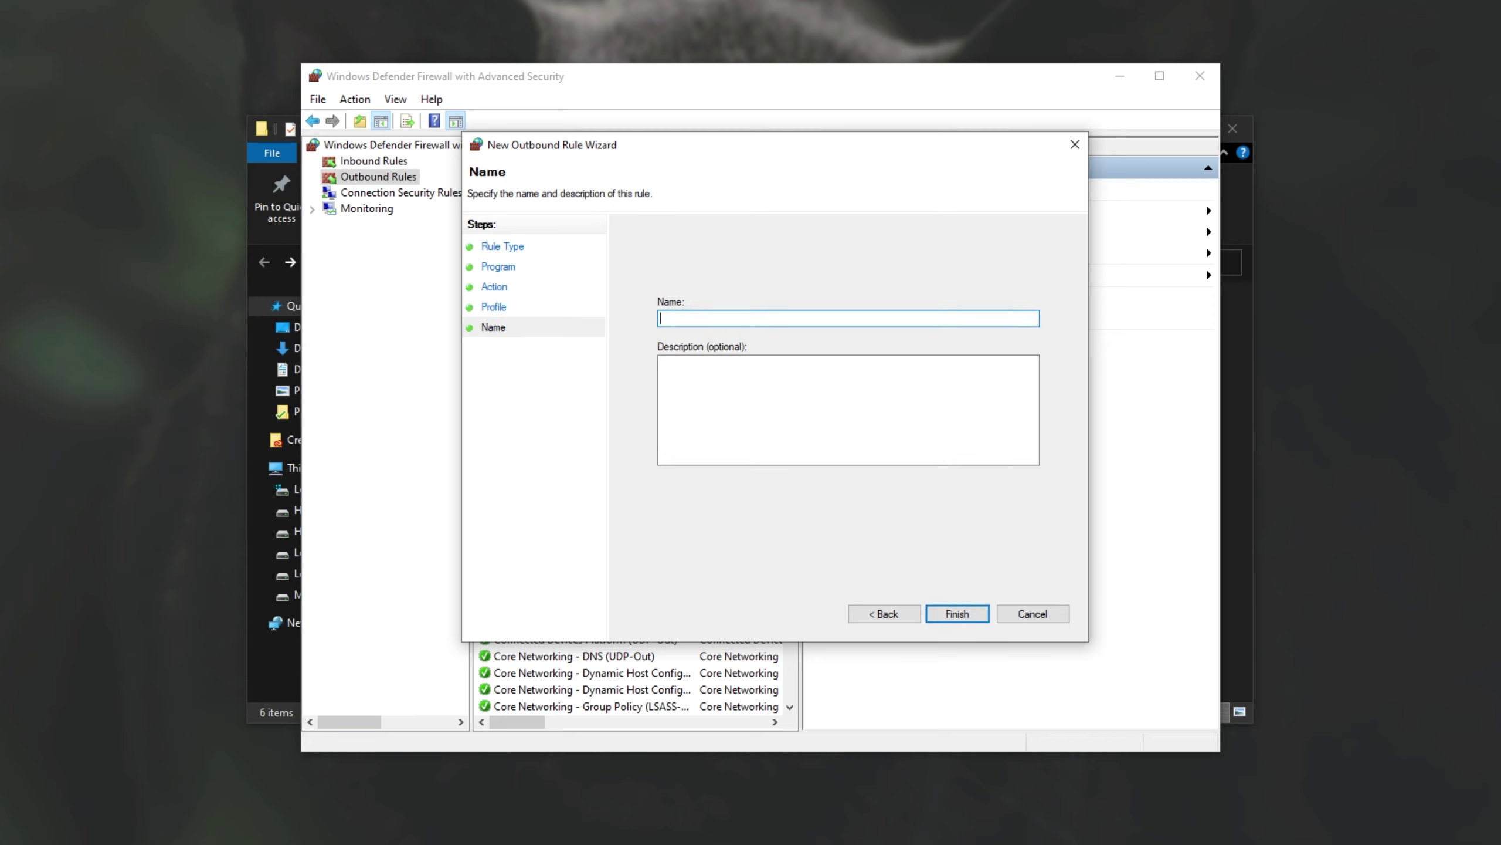
# Copy 'Blocked: ' from the script and paste it as the rule name.
pyautogui.hotkey('alt', 'Tab')
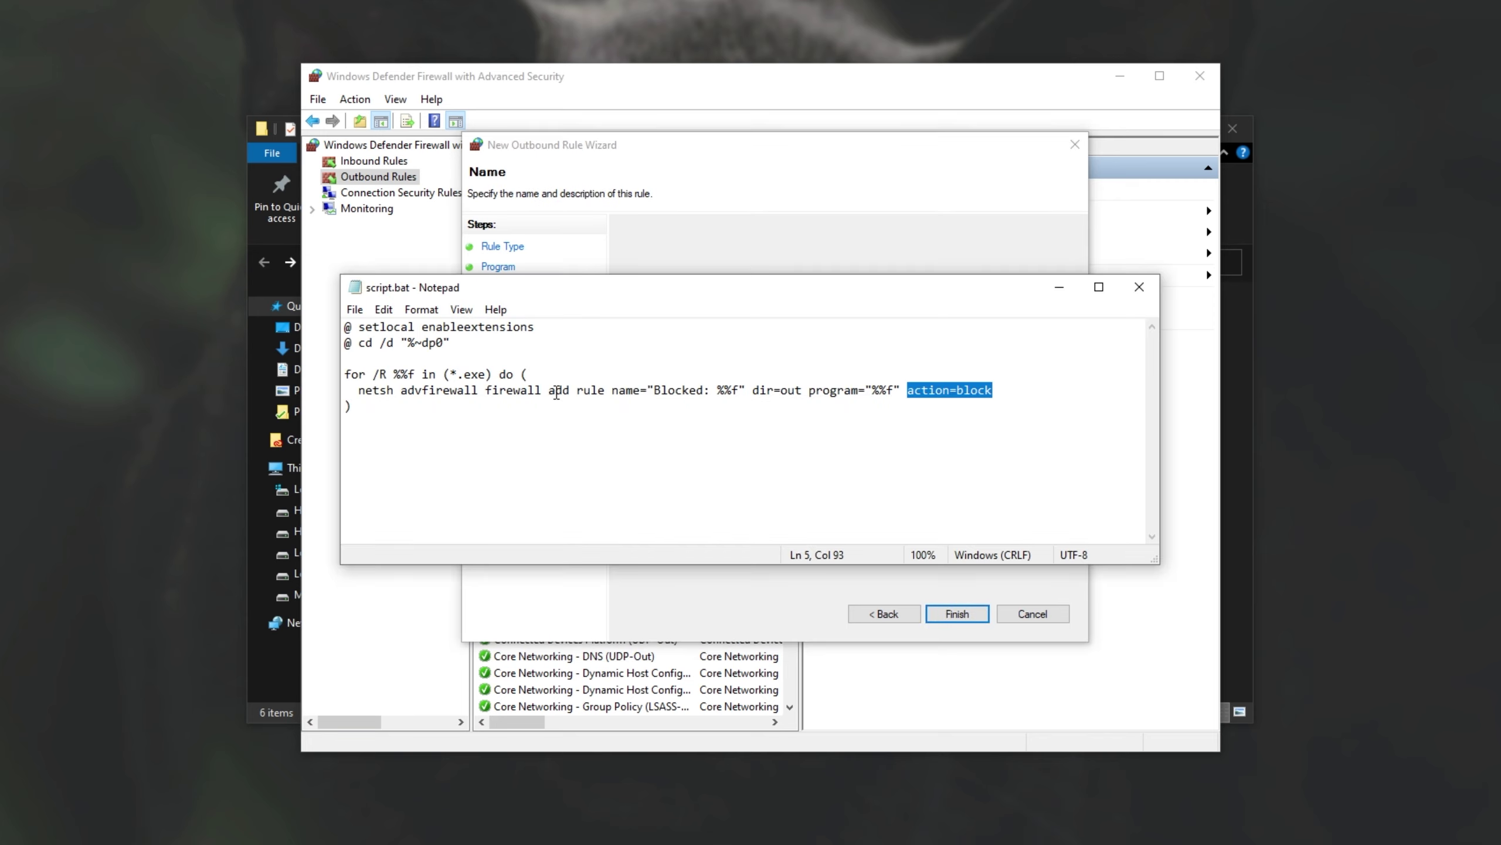
pyautogui.moveTo(615, 393); pyautogui.dragTo(654, 390)
pyautogui.click(668, 391)
pyautogui.hotkey('ctrl', 'c')
pyautogui.click(714, 236)
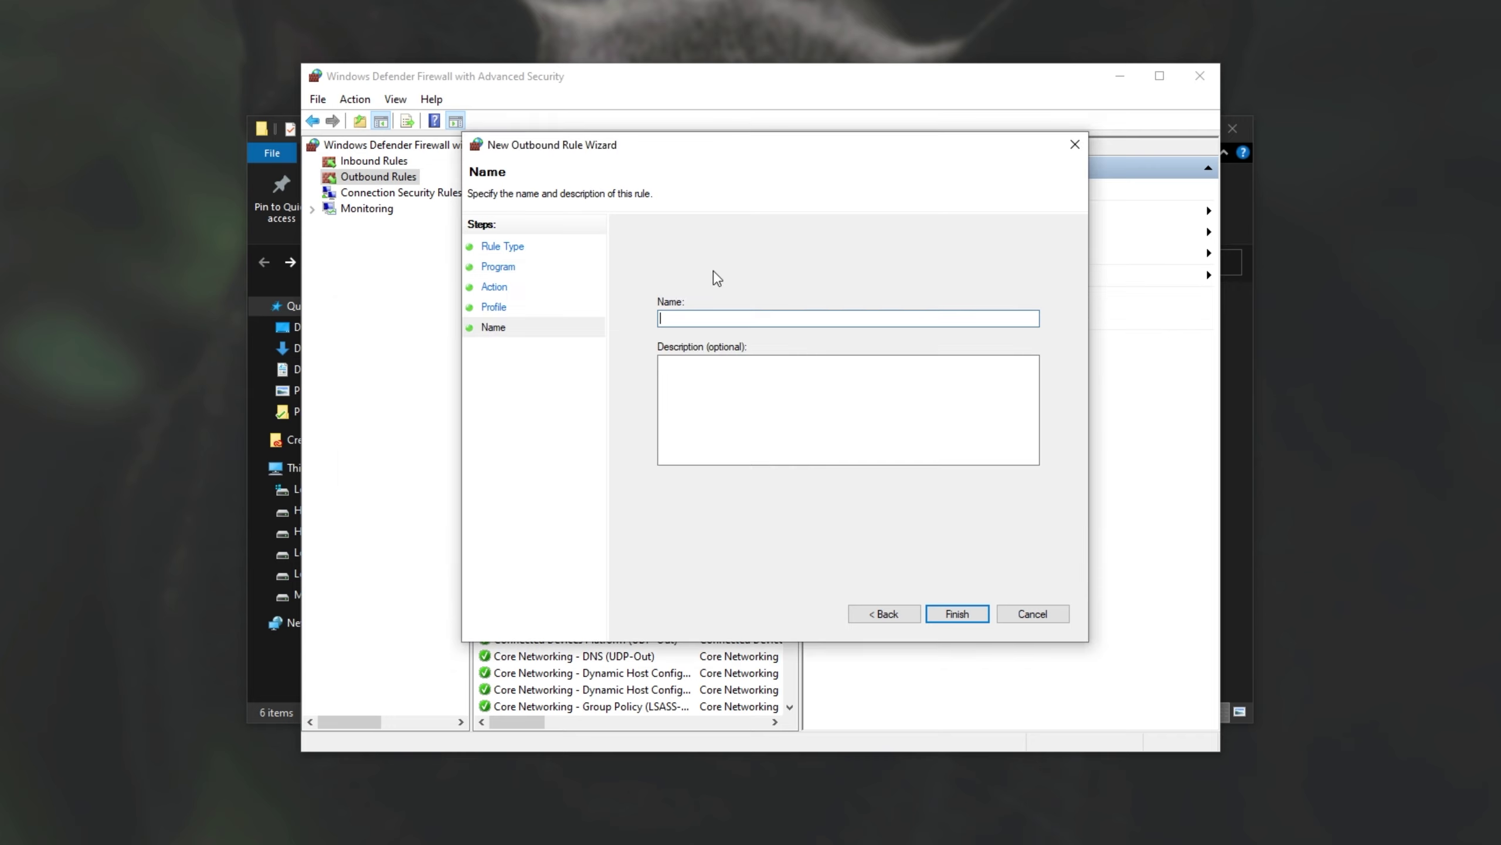
pyautogui.hotkey('ctrl', 'v')
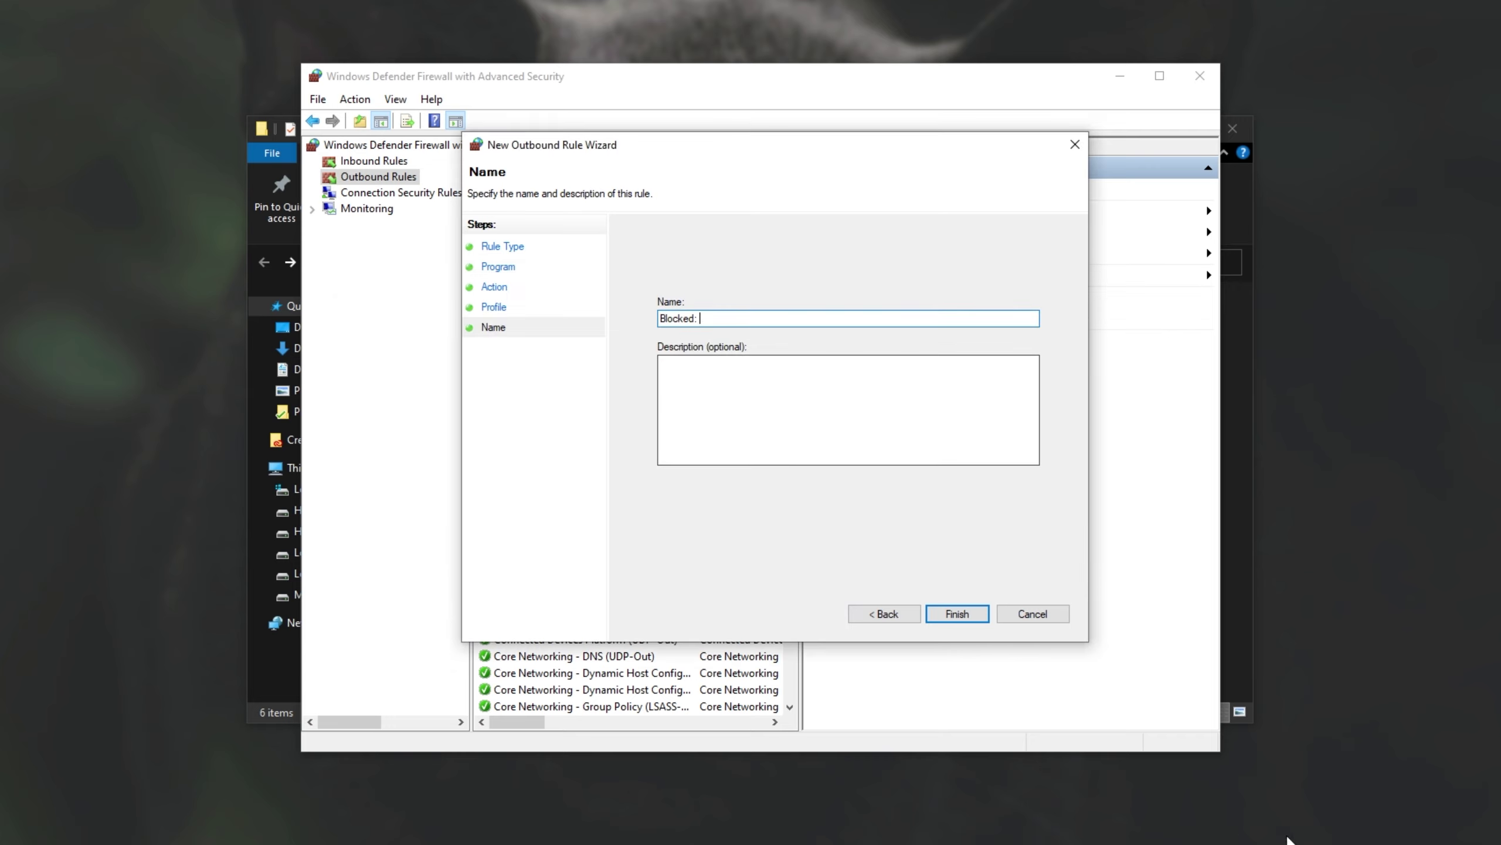
pyautogui.hotkey('alt', 'Tab')
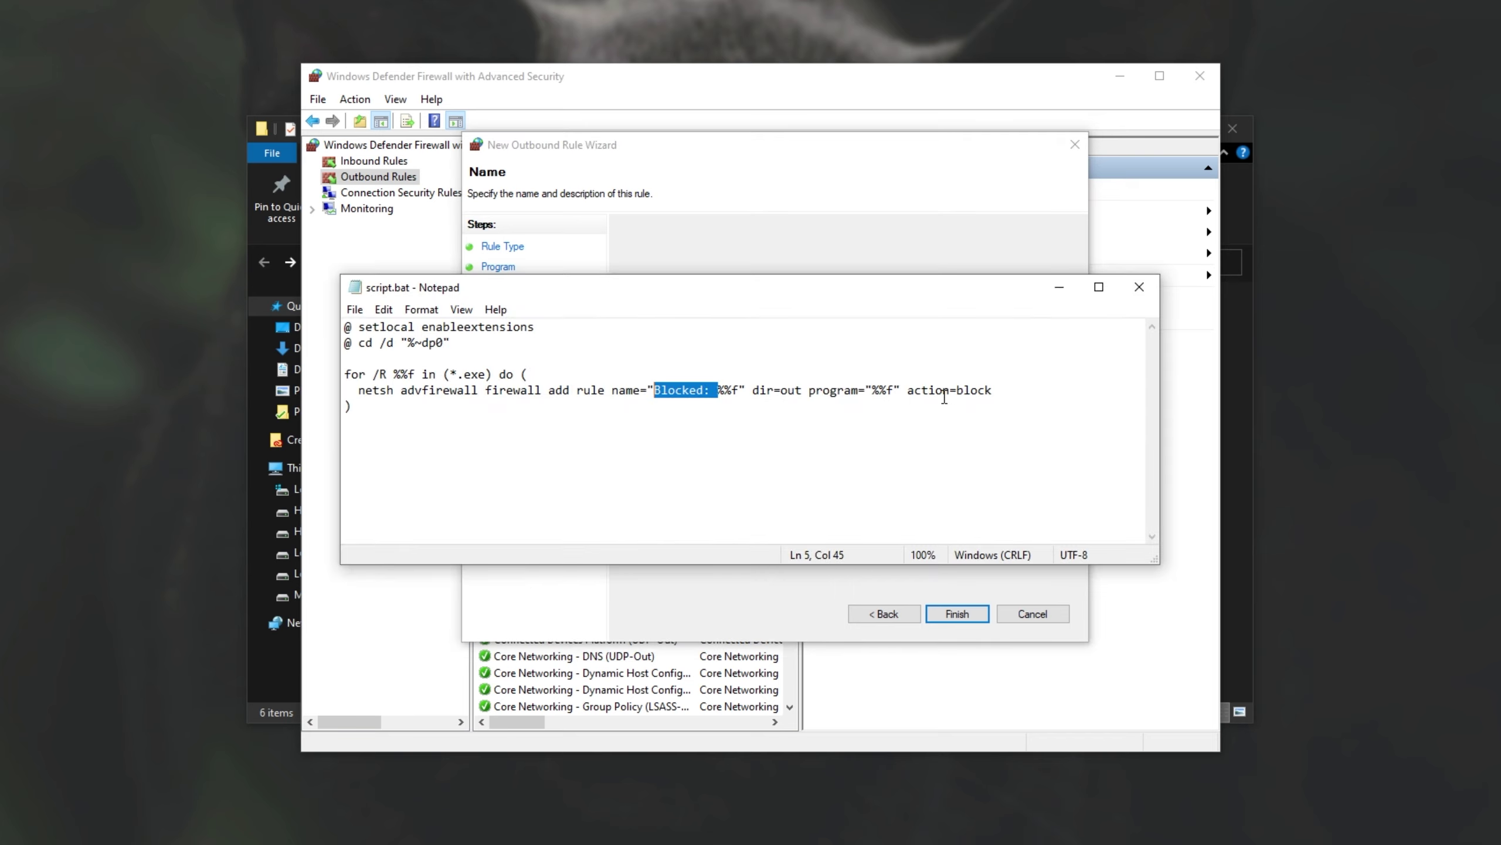
# Try changing dir=out to in and block to allow, undoing both edits.
pyautogui.doubleClick(791, 391)
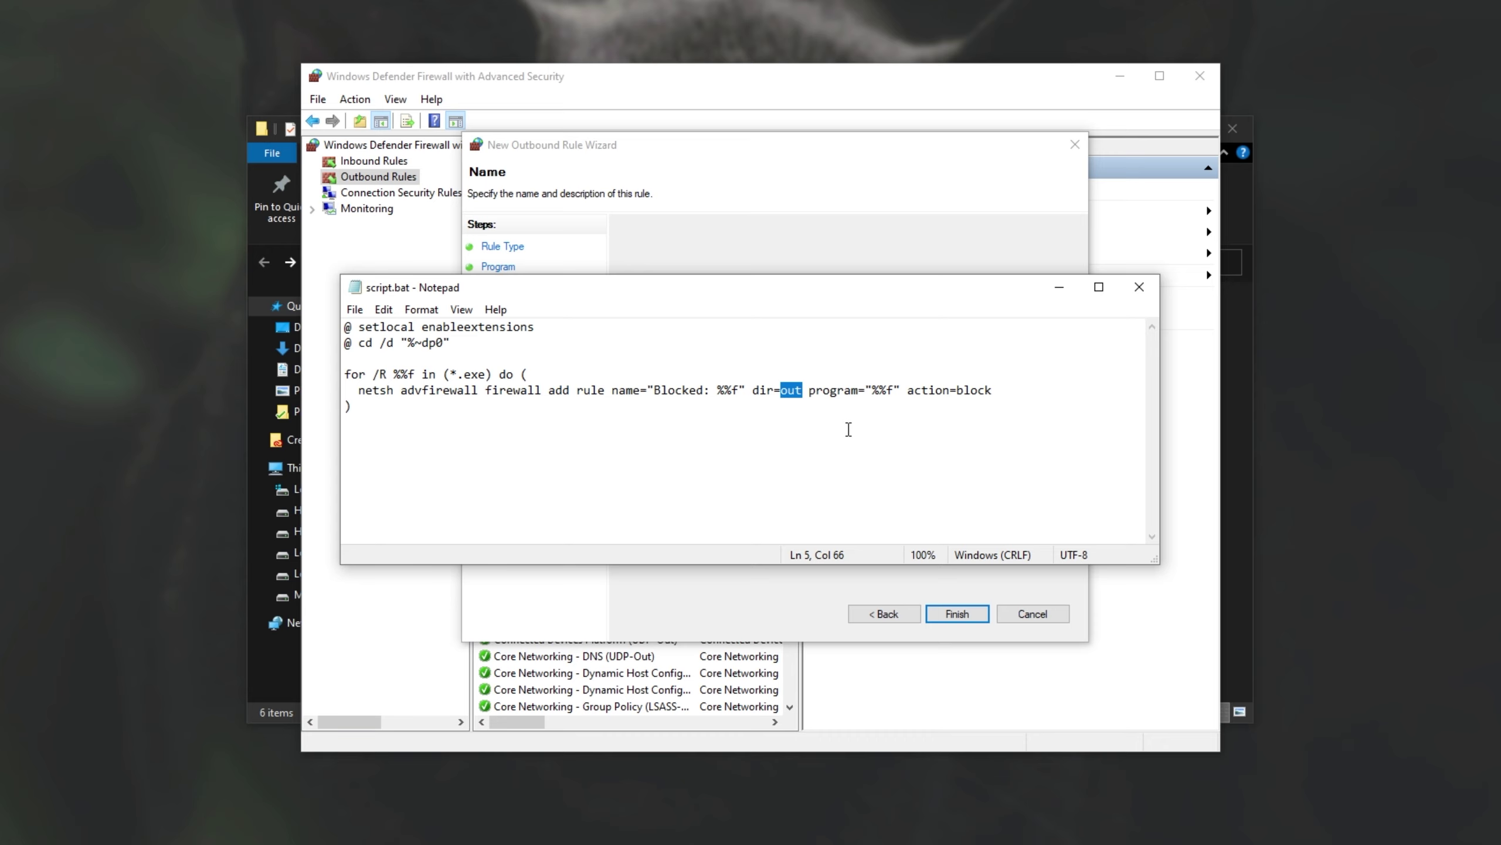
pyautogui.write('in')
pyautogui.hotkey('ctrl', 'z')
pyautogui.moveTo(908, 391); pyautogui.dragTo(959, 396)
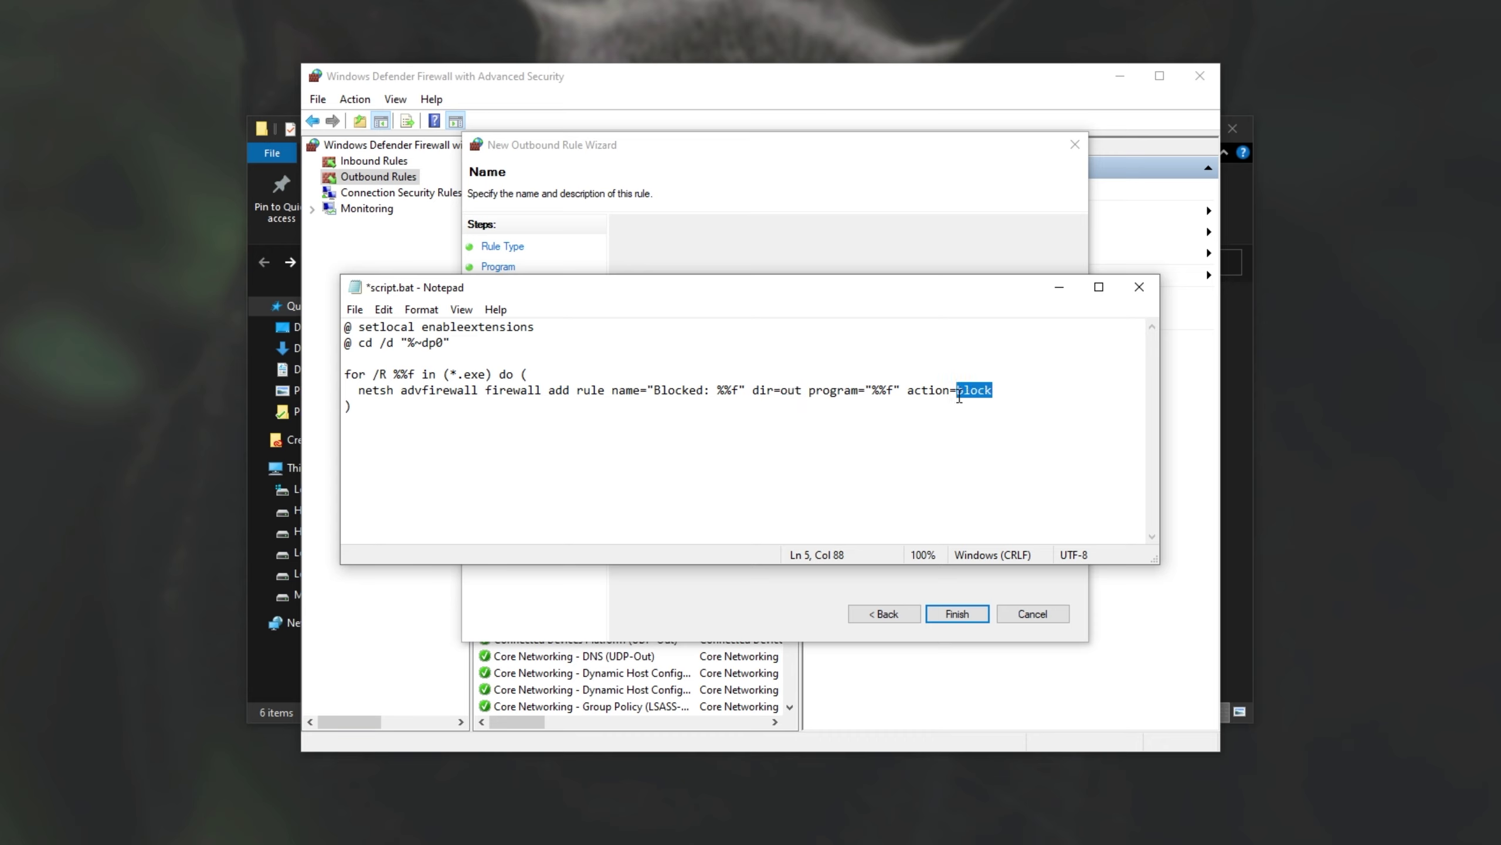
pyautogui.write('allow')
pyautogui.hotkey('ctrl', 'z')
pyautogui.click(787, 391)
pyautogui.click(549, 374)
pyautogui.moveTo(541, 374); pyautogui.dragTo(346, 375)
pyautogui.click(366, 409)
# Duplicate the netsh line and change the first copy's direction to dir=in.
pyautogui.click(1049, 393)
pyautogui.tripleClick(1050, 394)
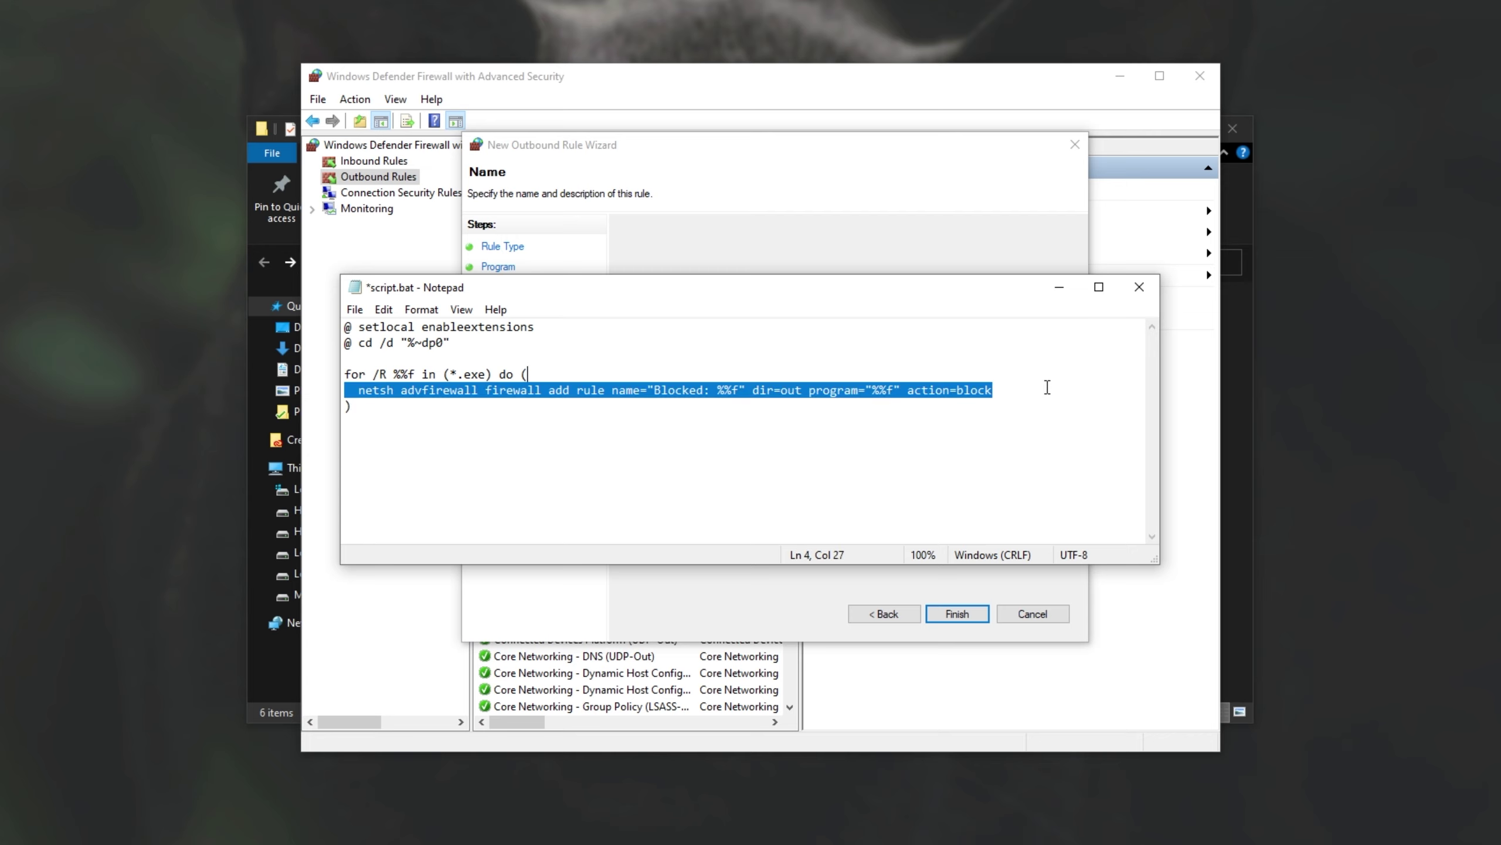
pyautogui.hotkey('ctrl', 'c')
pyautogui.press('End')
pyautogui.press('Return')
pyautogui.hotkey('ctrl', 'v')
pyautogui.moveTo(803, 391); pyautogui.dragTo(781, 390)
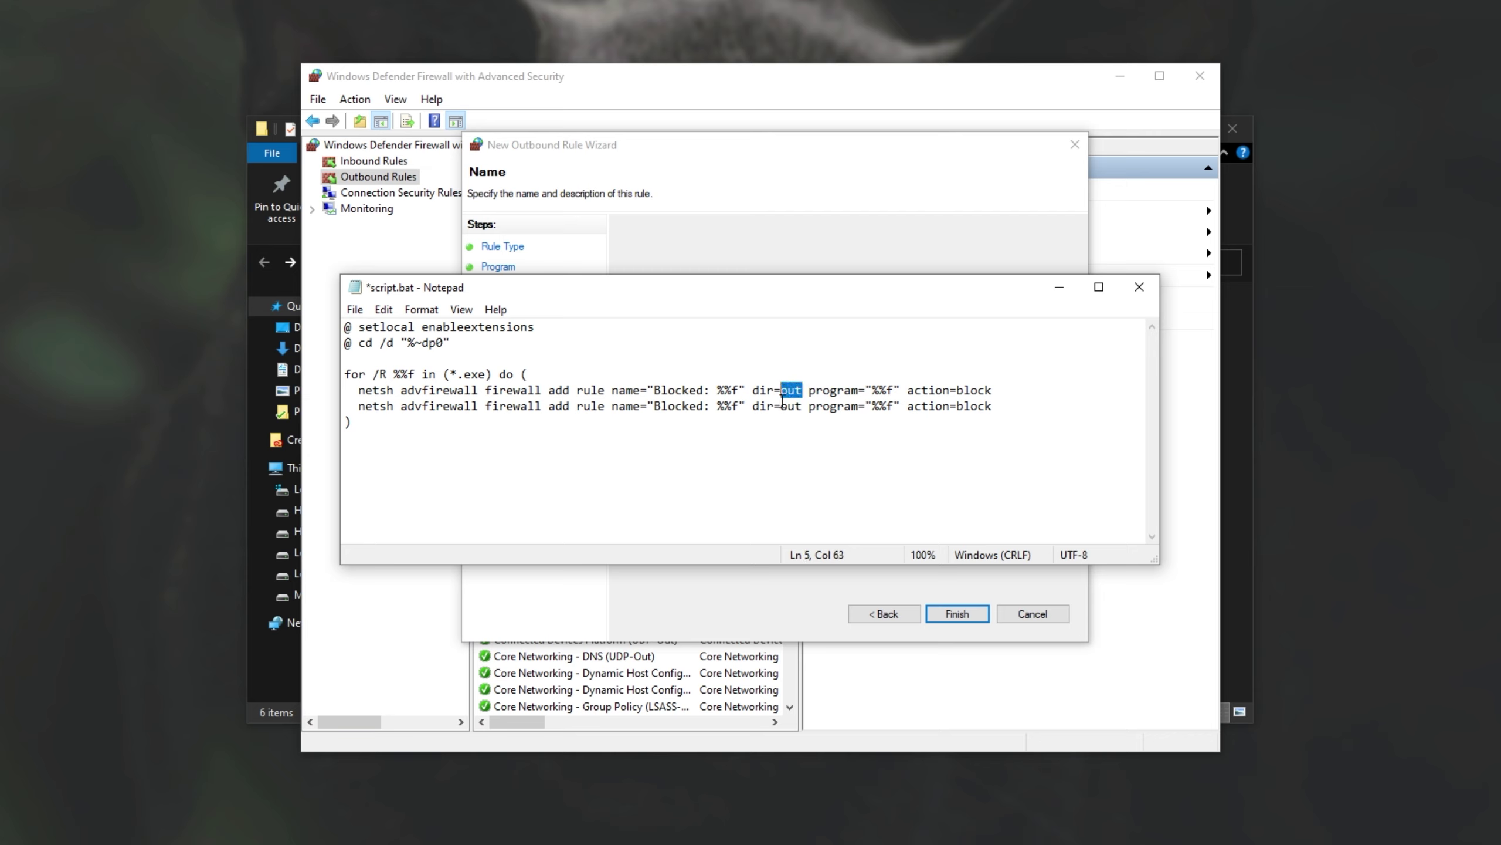
pyautogui.write('in')
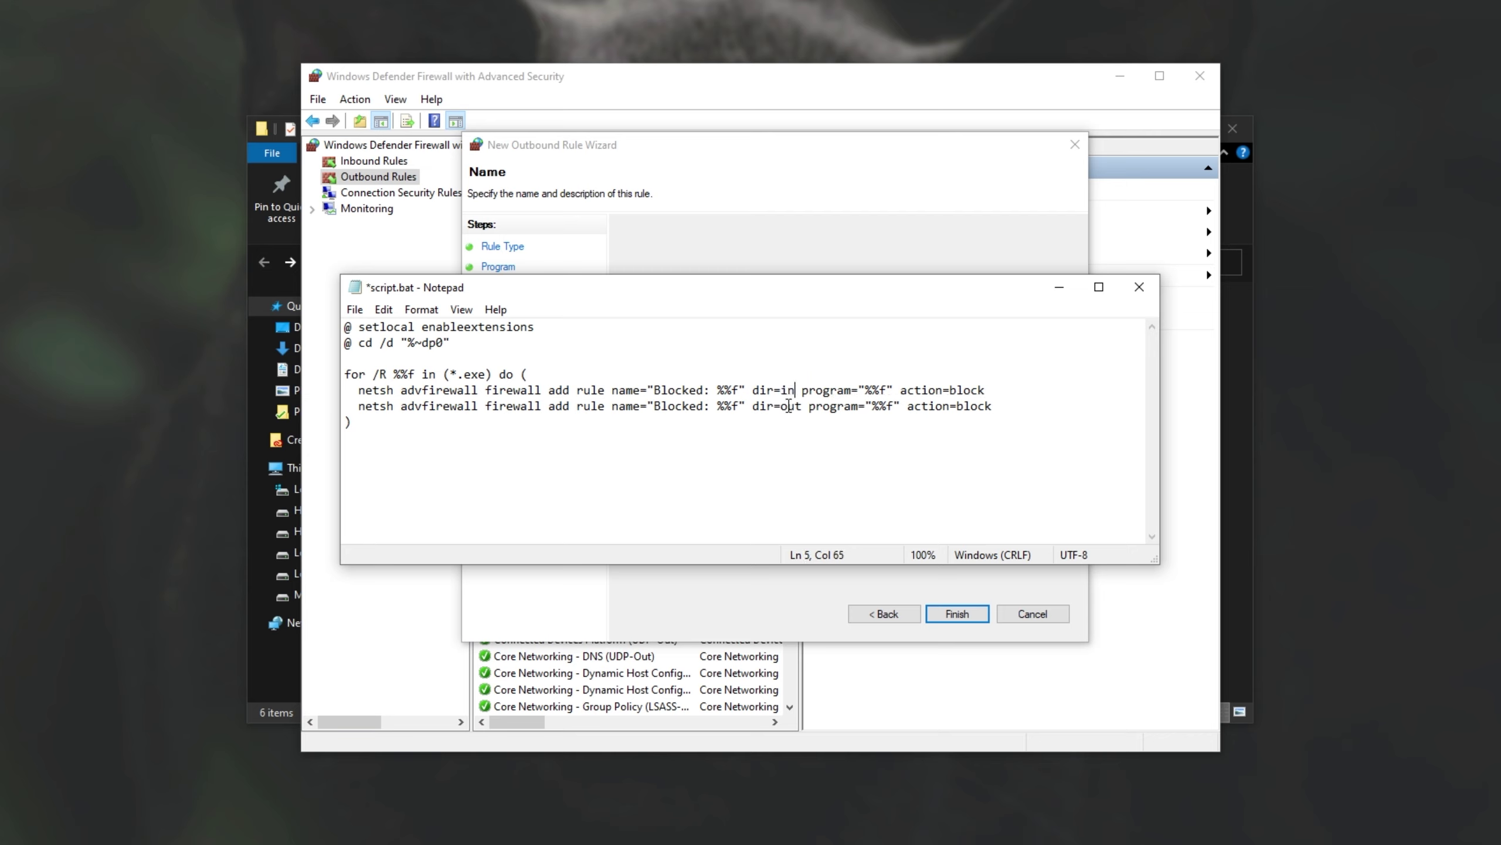
# Review the inbound and outbound block lines and save script.bat.
pyautogui.moveTo(999, 391); pyautogui.dragTo(315, 396)
pyautogui.moveTo(1011, 403); pyautogui.dragTo(330, 403)
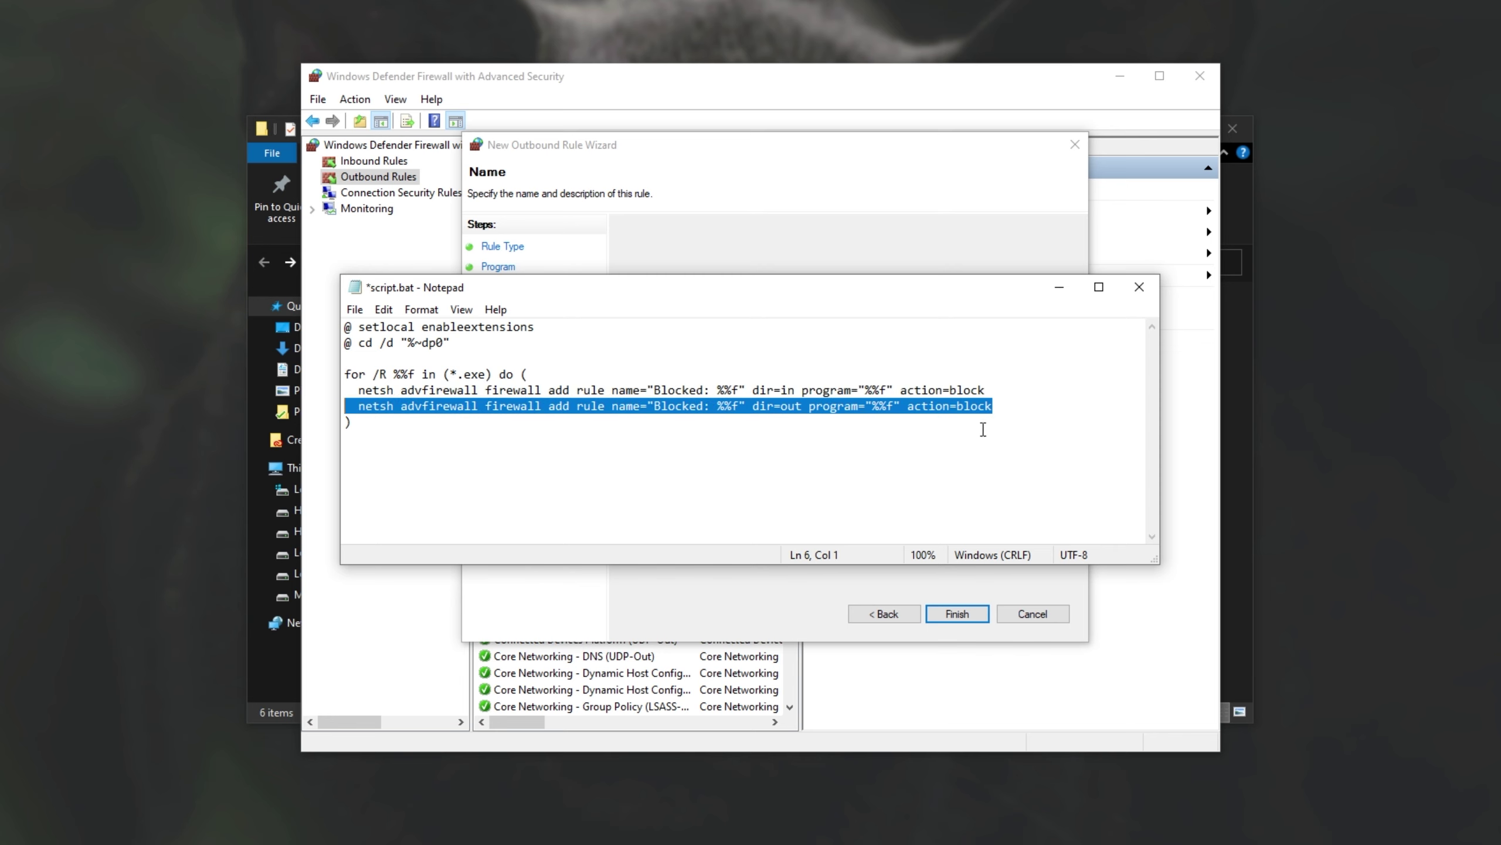
pyautogui.moveTo(943, 392)
pyautogui.mouseDown()
pyautogui.moveTo(982, 386)
pyautogui.moveTo(957, 408)
pyautogui.mouseUp()
pyautogui.click(1012, 389)
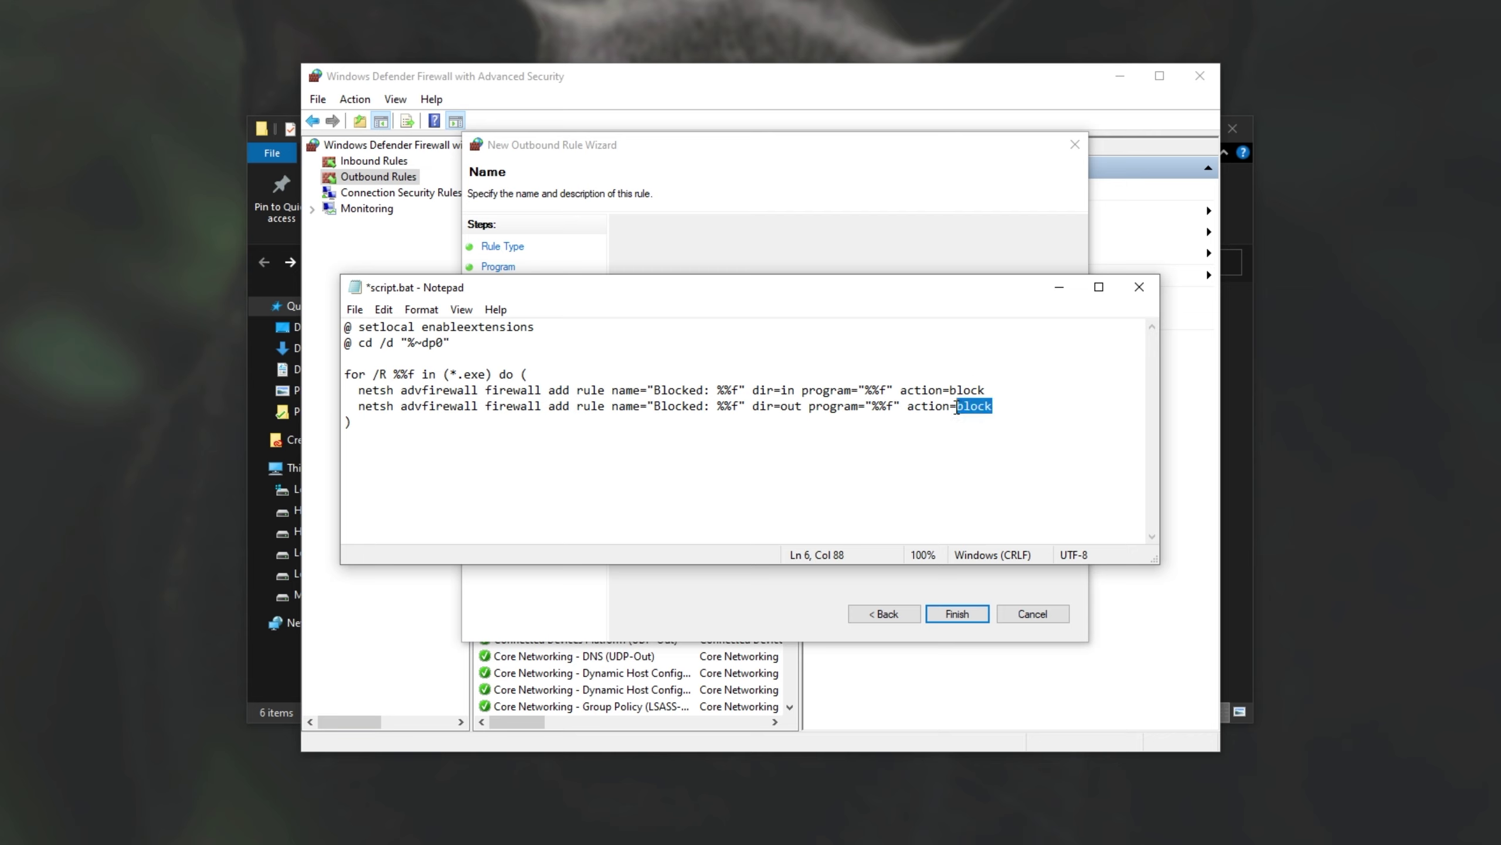
pyautogui.click(781, 424)
pyautogui.hotkey('ctrl', 's')
pyautogui.moveTo(482, 372); pyautogui.dragTo(453, 373)
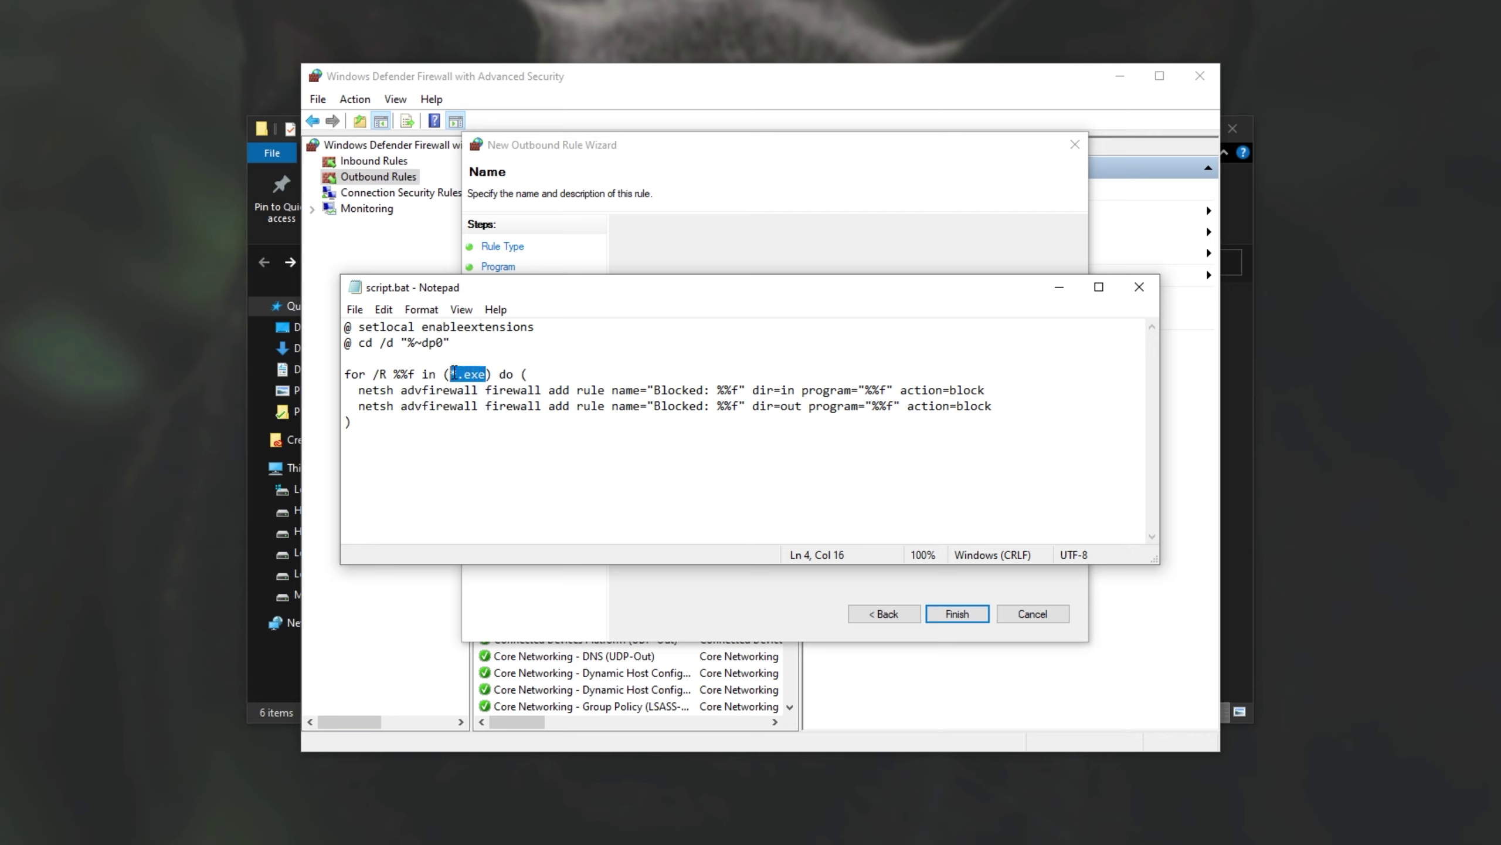
pyautogui.moveTo(1006, 407); pyautogui.dragTo(347, 392)
# Run script.bat from the Test folder as administrator and reposition its console window.
pyautogui.click(741, 452)
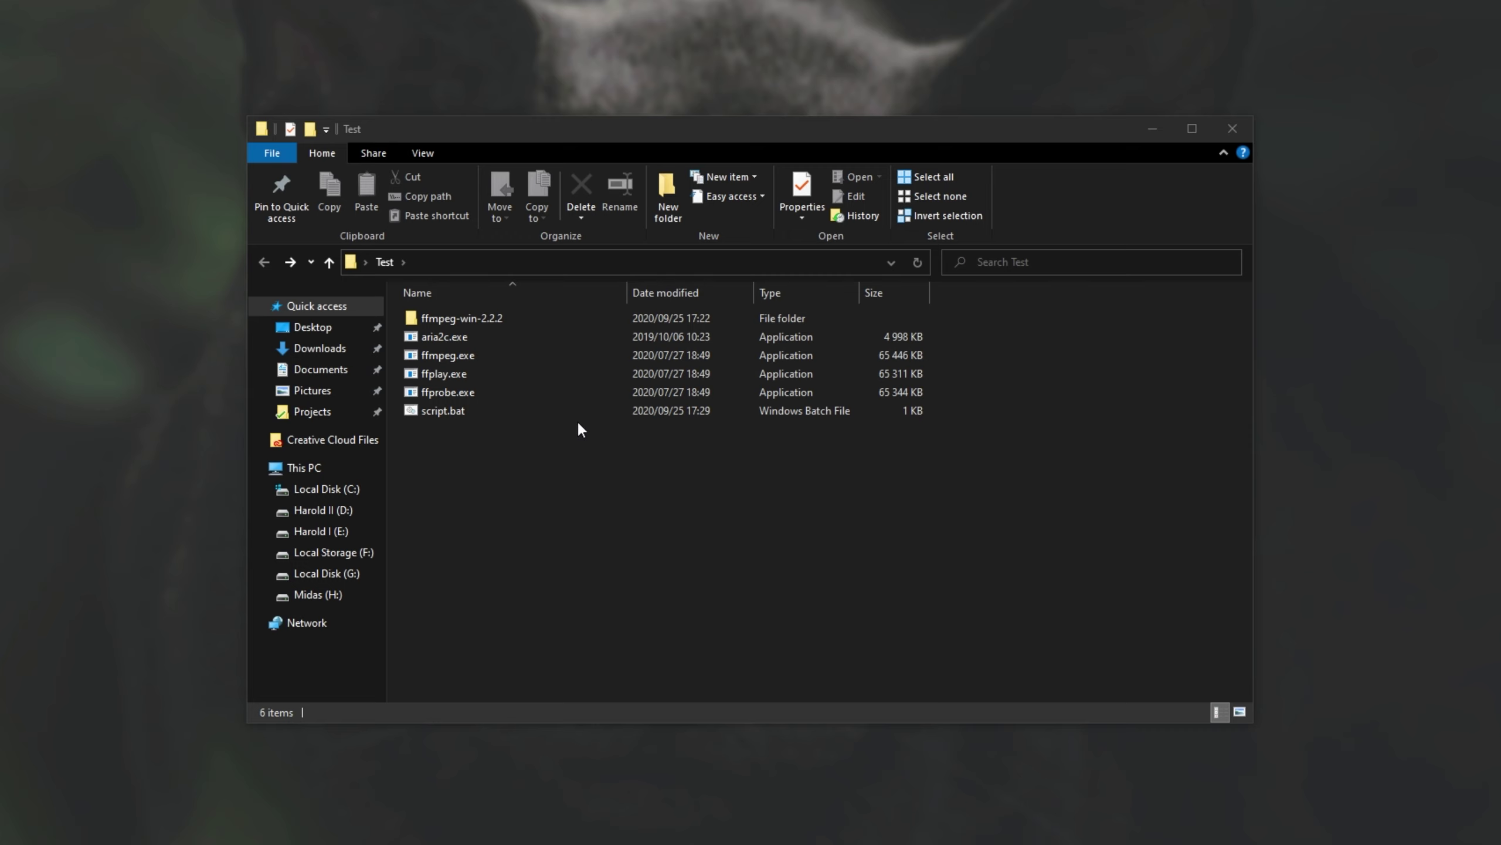
pyautogui.click(561, 414)
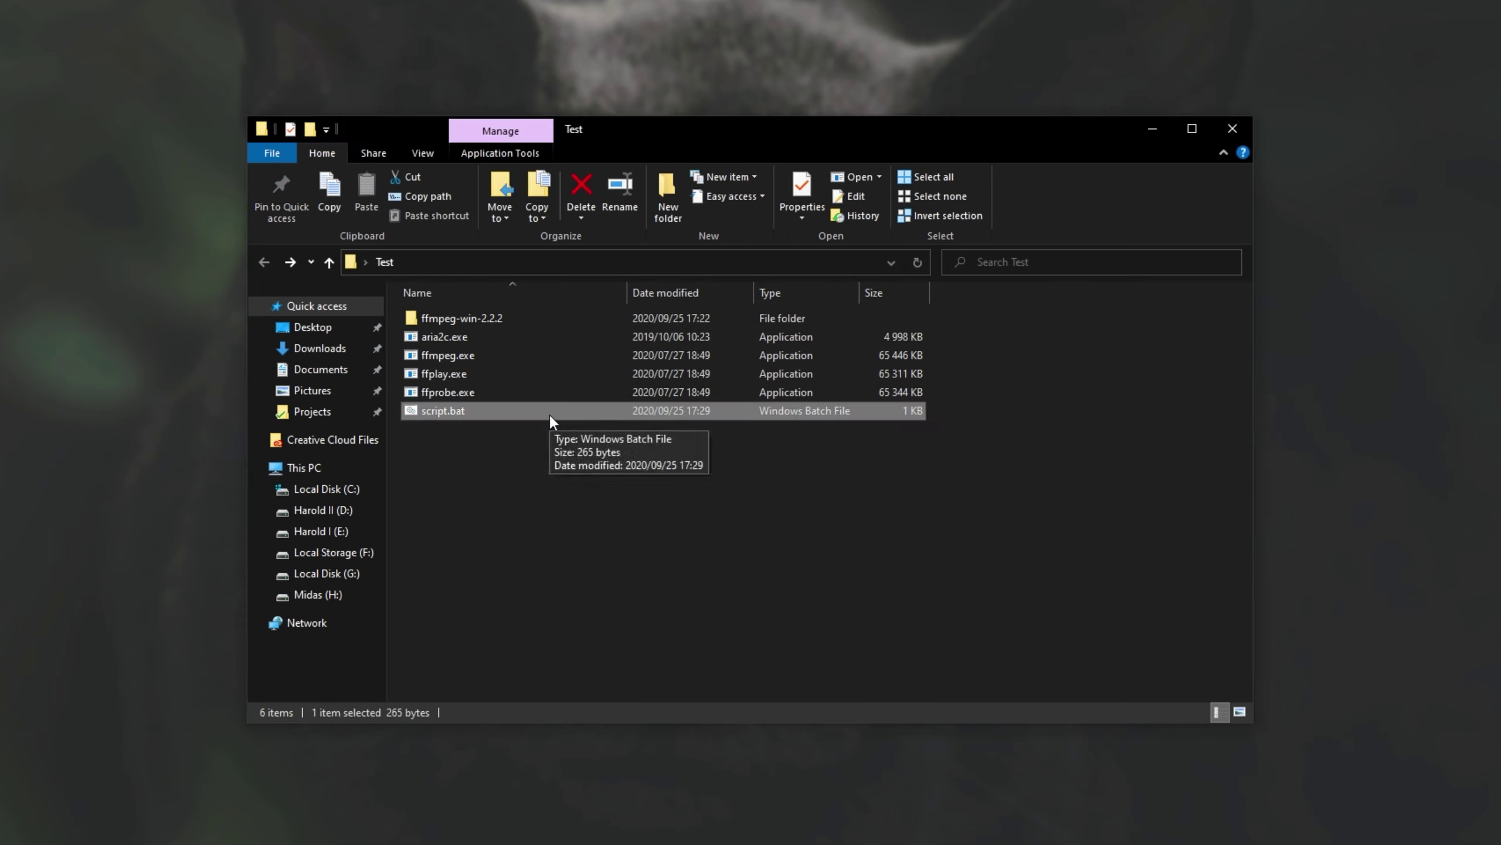
pyautogui.rightClick(549, 413)
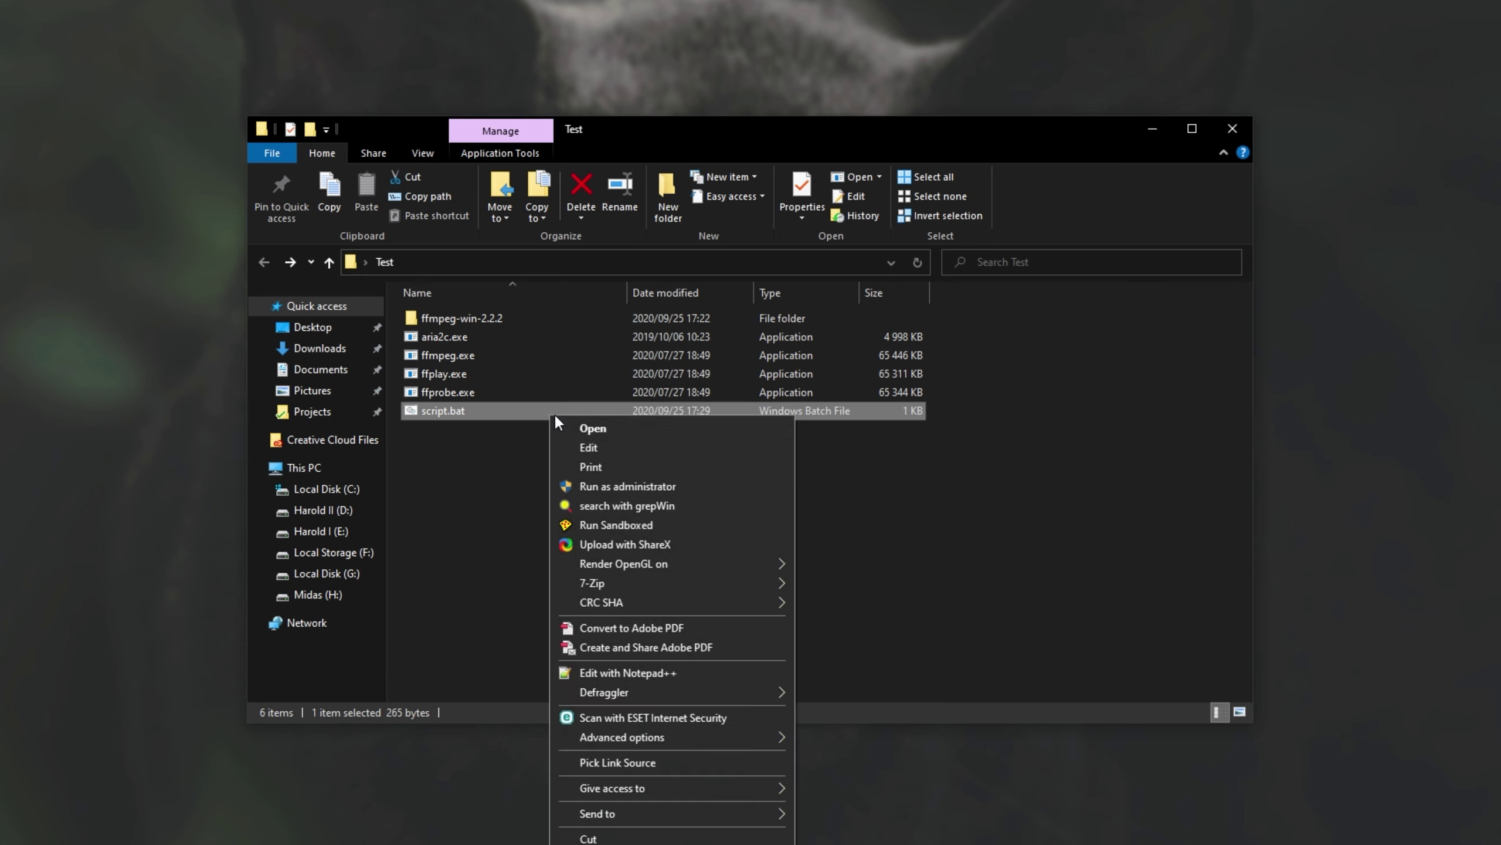
pyautogui.click(640, 488)
pyautogui.moveTo(692, 232); pyautogui.dragTo(689, 238)
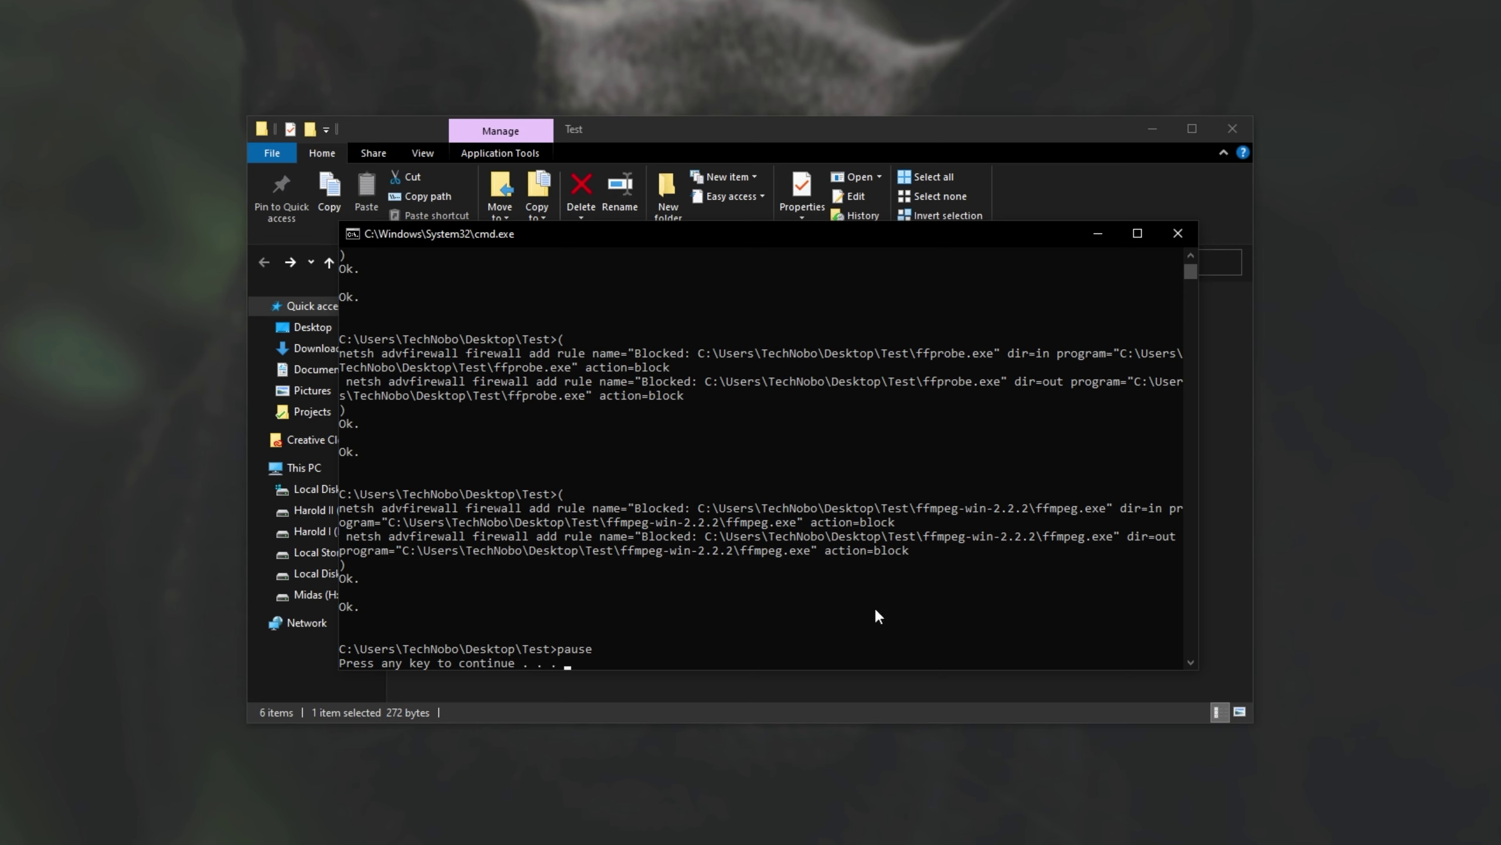
# Reopen script.bat in Notepad to show its pause line, then close the editor.
pyautogui.moveTo(784, 238); pyautogui.dragTo(1004, 225)
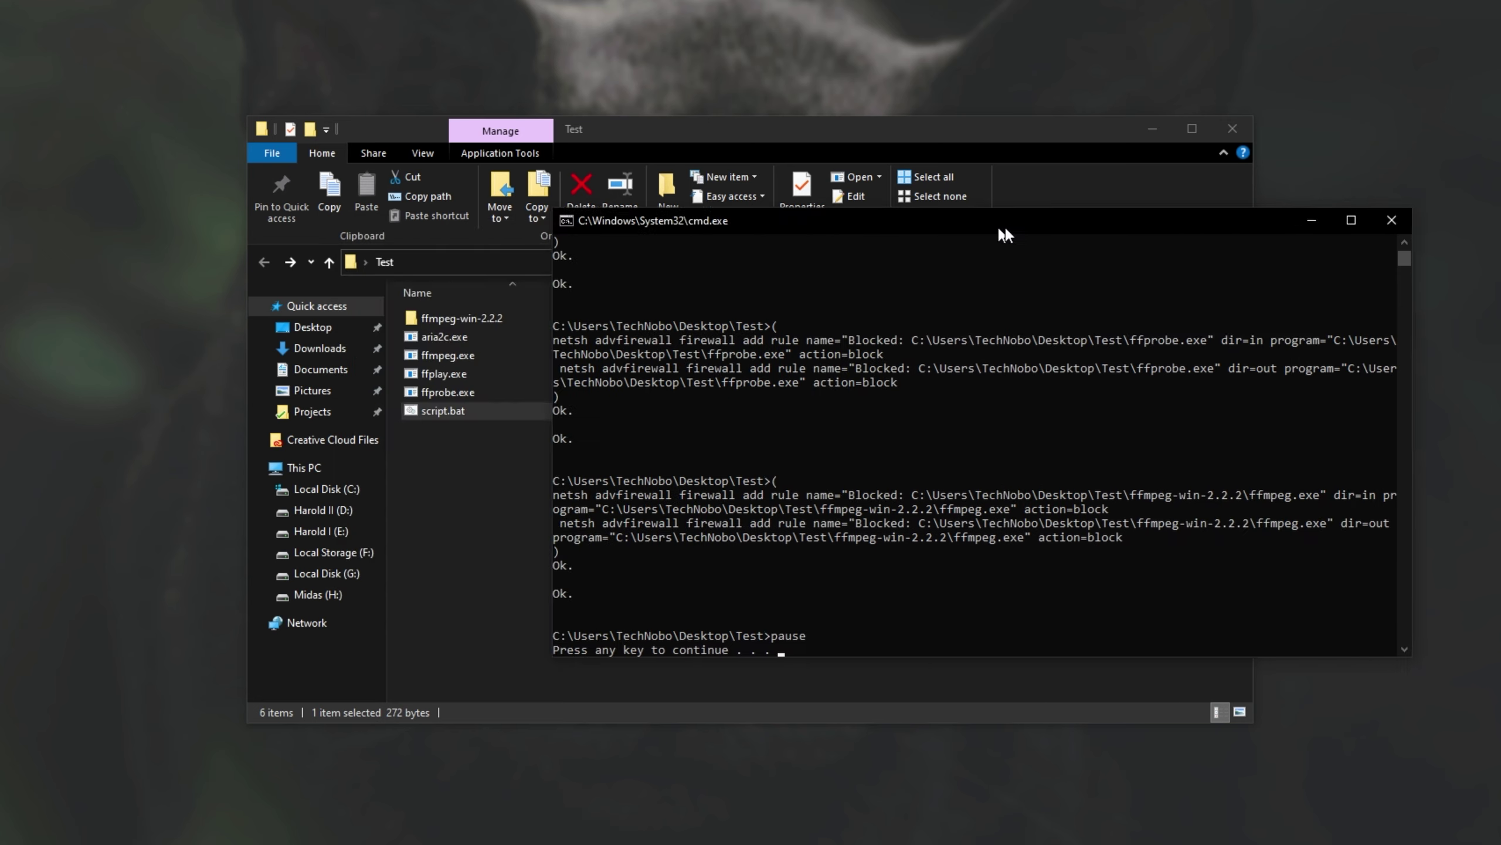
pyautogui.rightClick(512, 414)
pyautogui.click(555, 446)
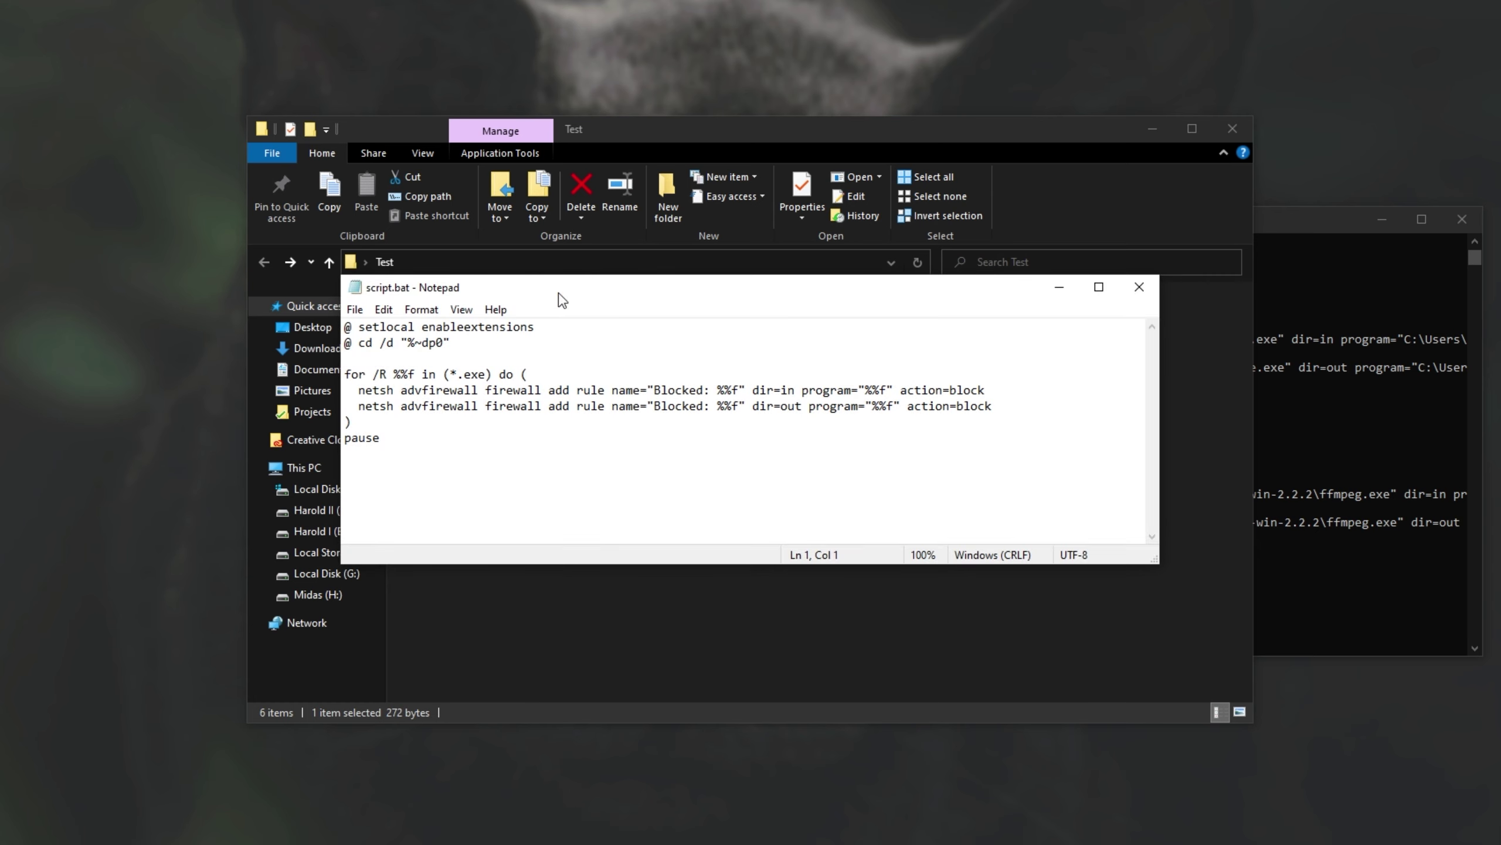
pyautogui.moveTo(424, 457); pyautogui.dragTo(300, 463)
pyautogui.click(1139, 286)
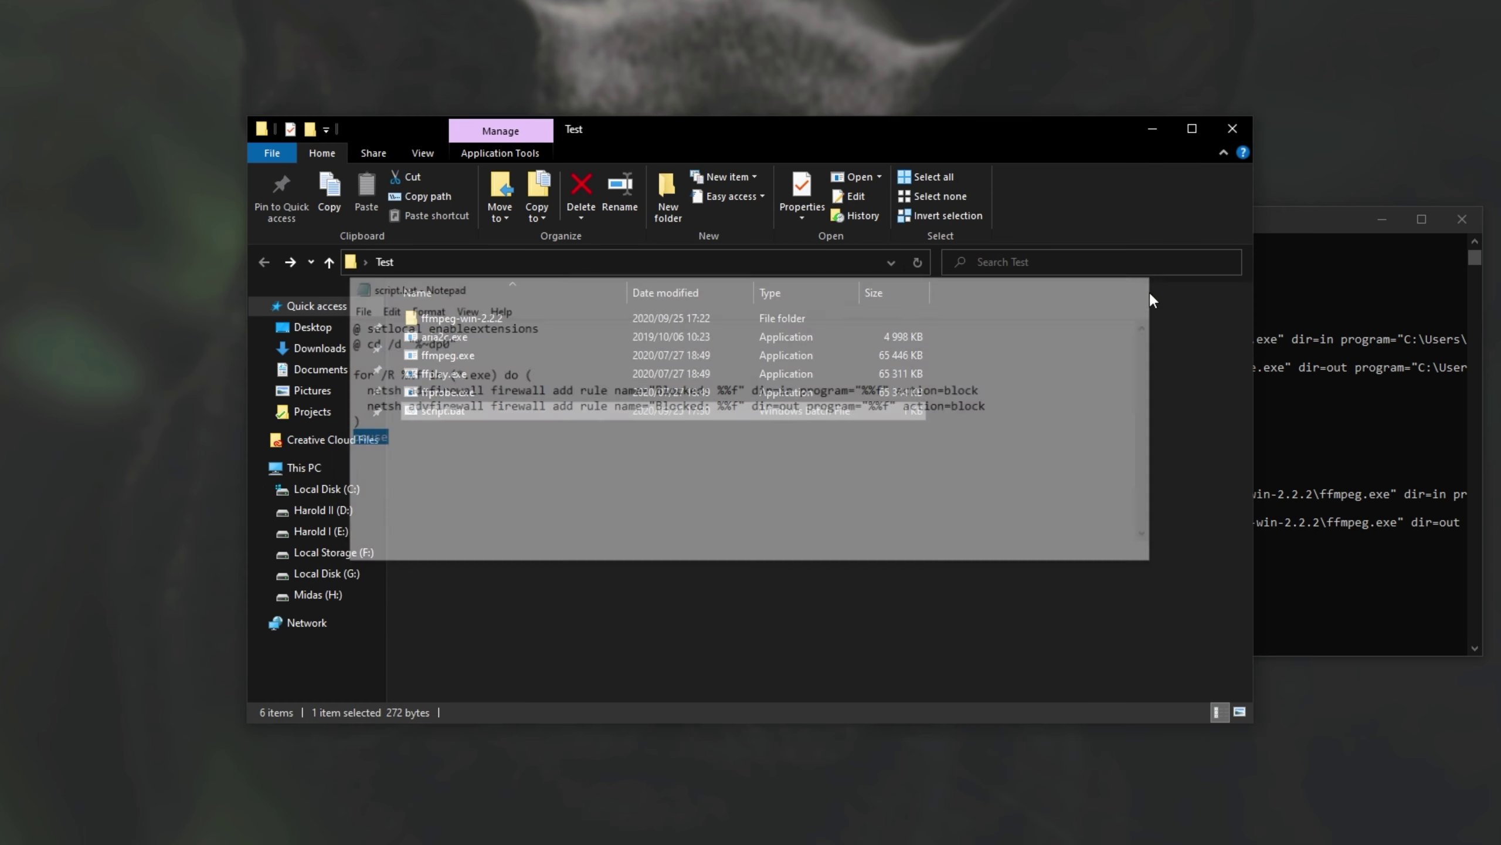
# Review the aria2c.exe rule commands and their Ok. results, then close the console.
pyautogui.moveTo(1312, 219); pyautogui.dragTo(1033, 218)
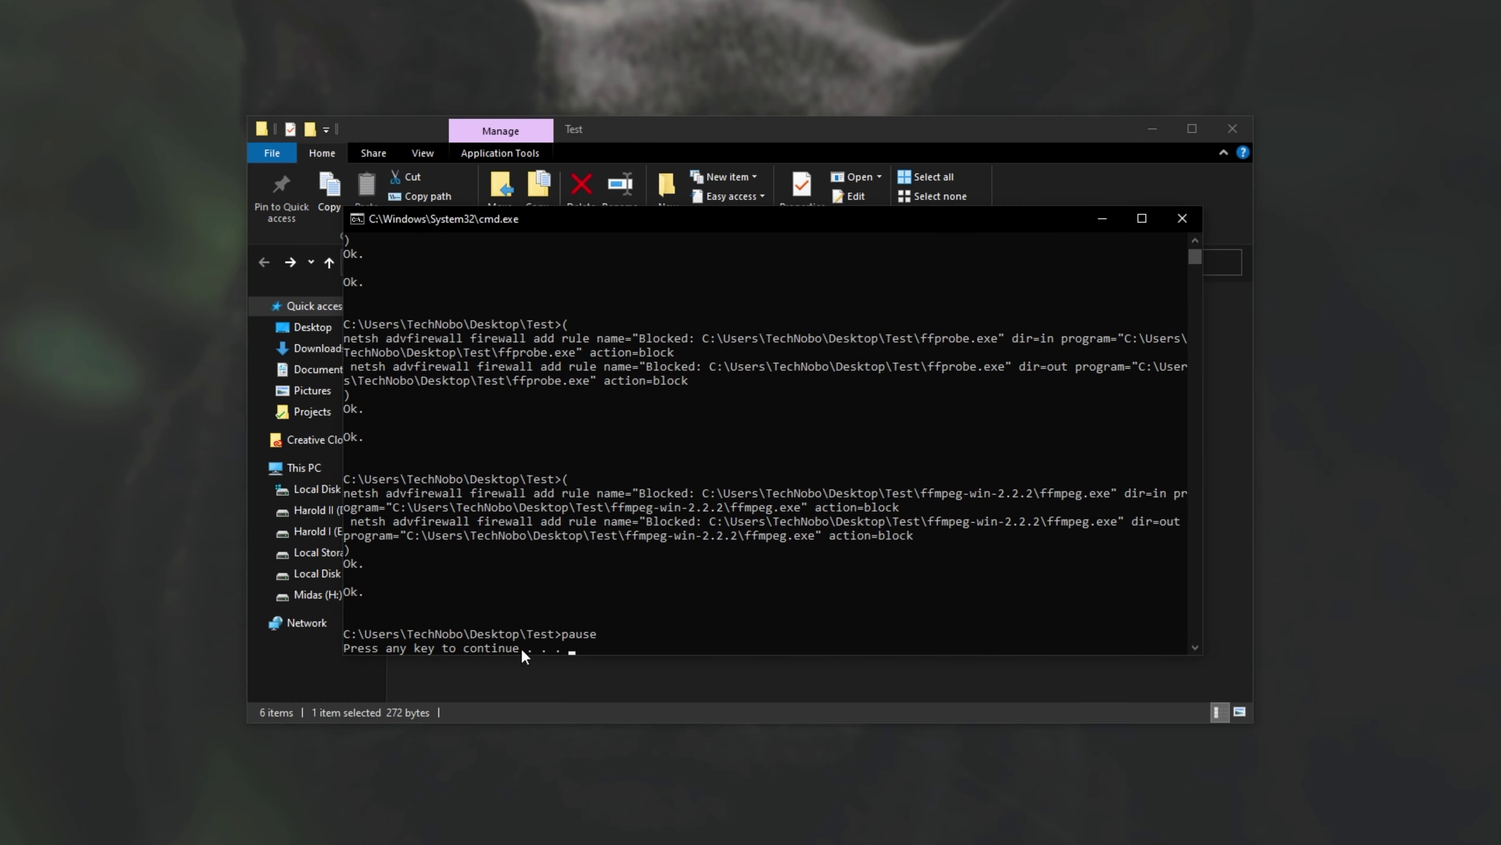
pyautogui.moveTo(569, 647); pyautogui.dragTo(346, 652)
pyautogui.scroll(10, 1047, 520)
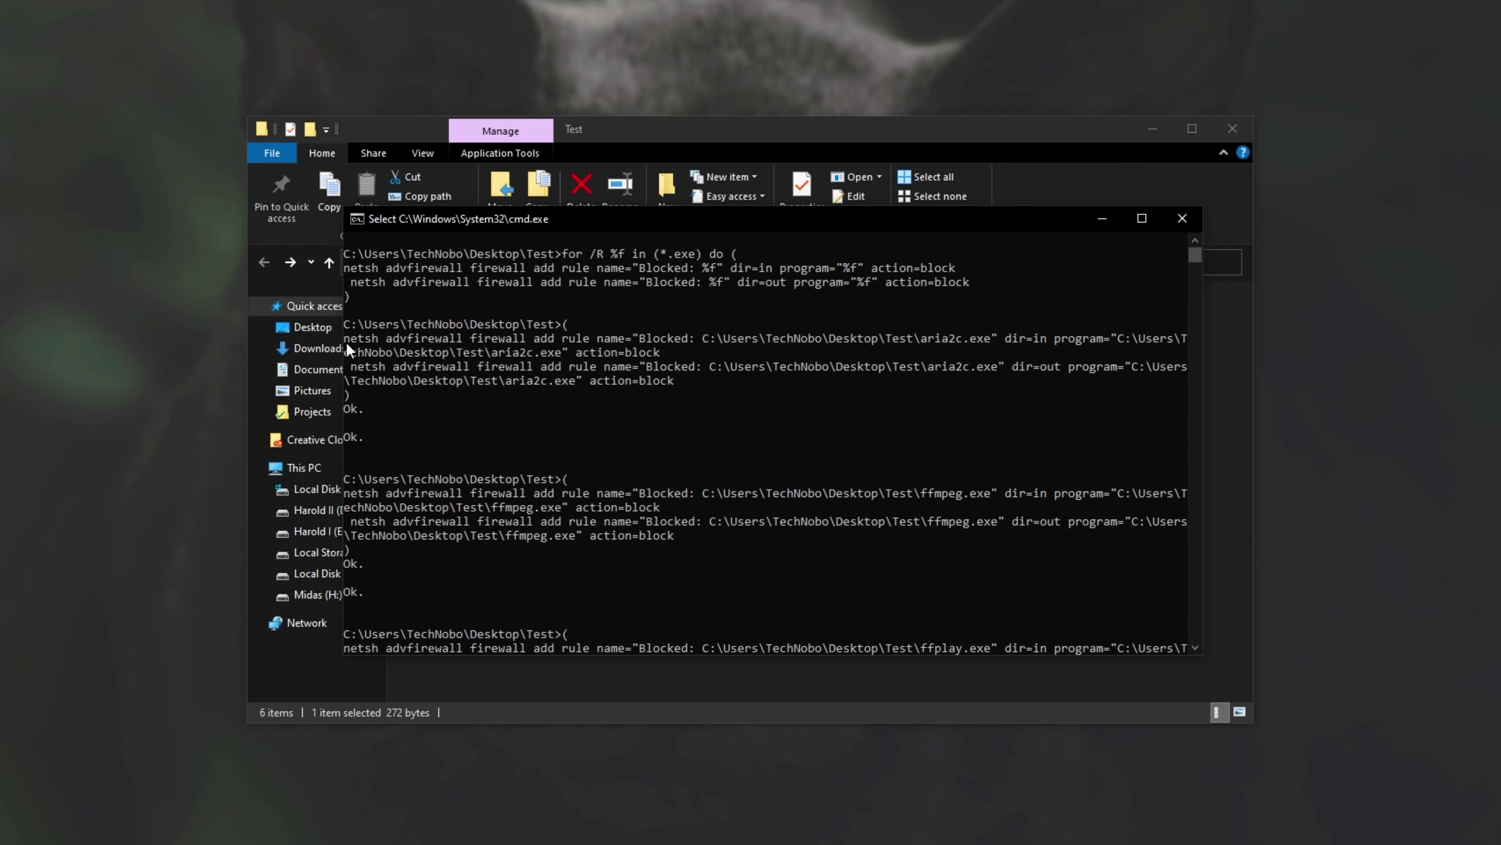
pyautogui.moveTo(376, 339); pyautogui.dragTo(1000, 338)
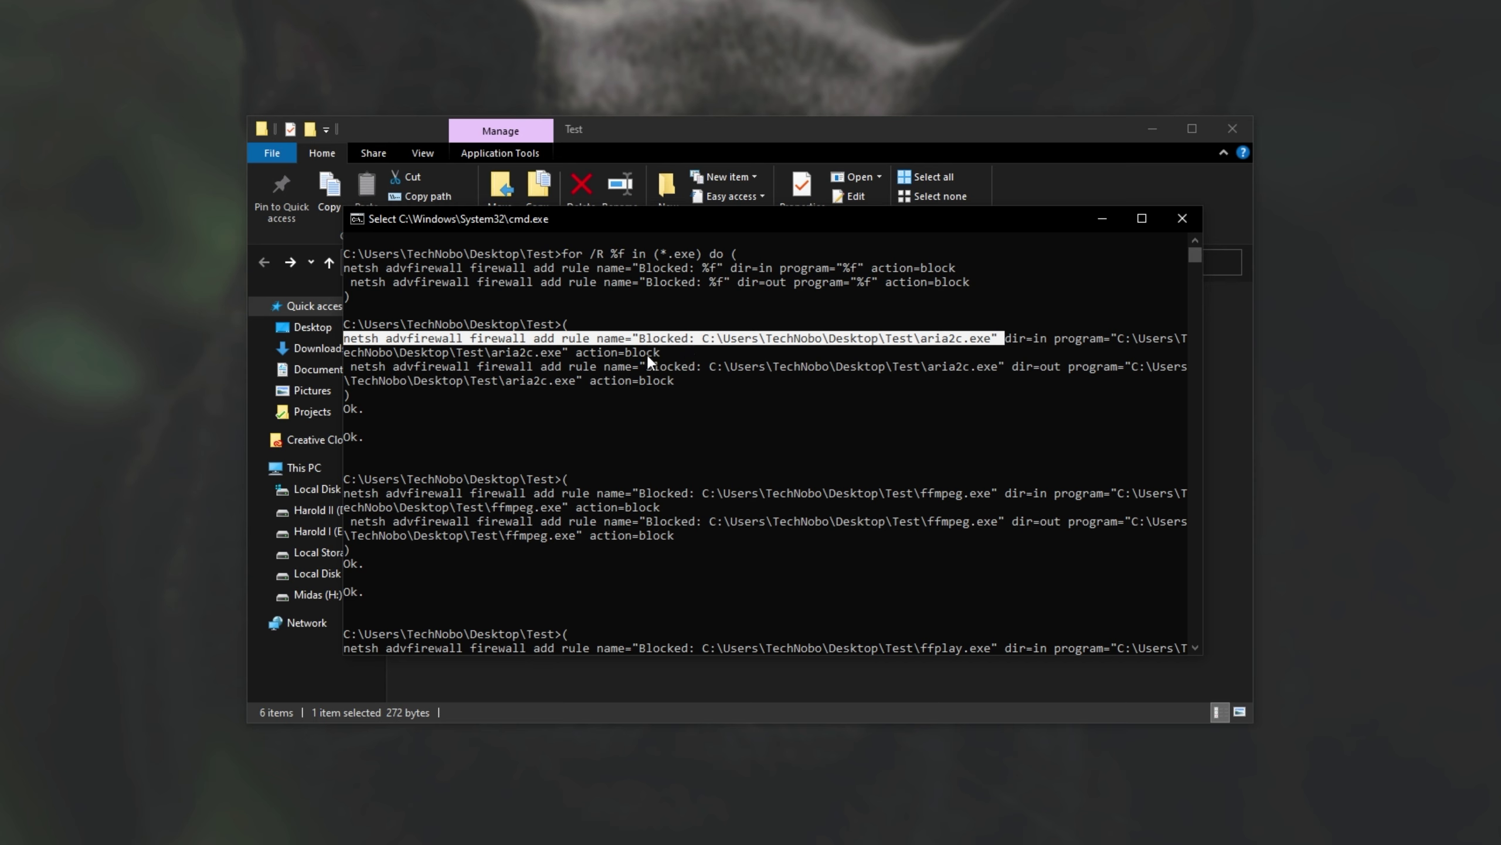
pyautogui.moveTo(680, 381); pyautogui.dragTo(676, 382)
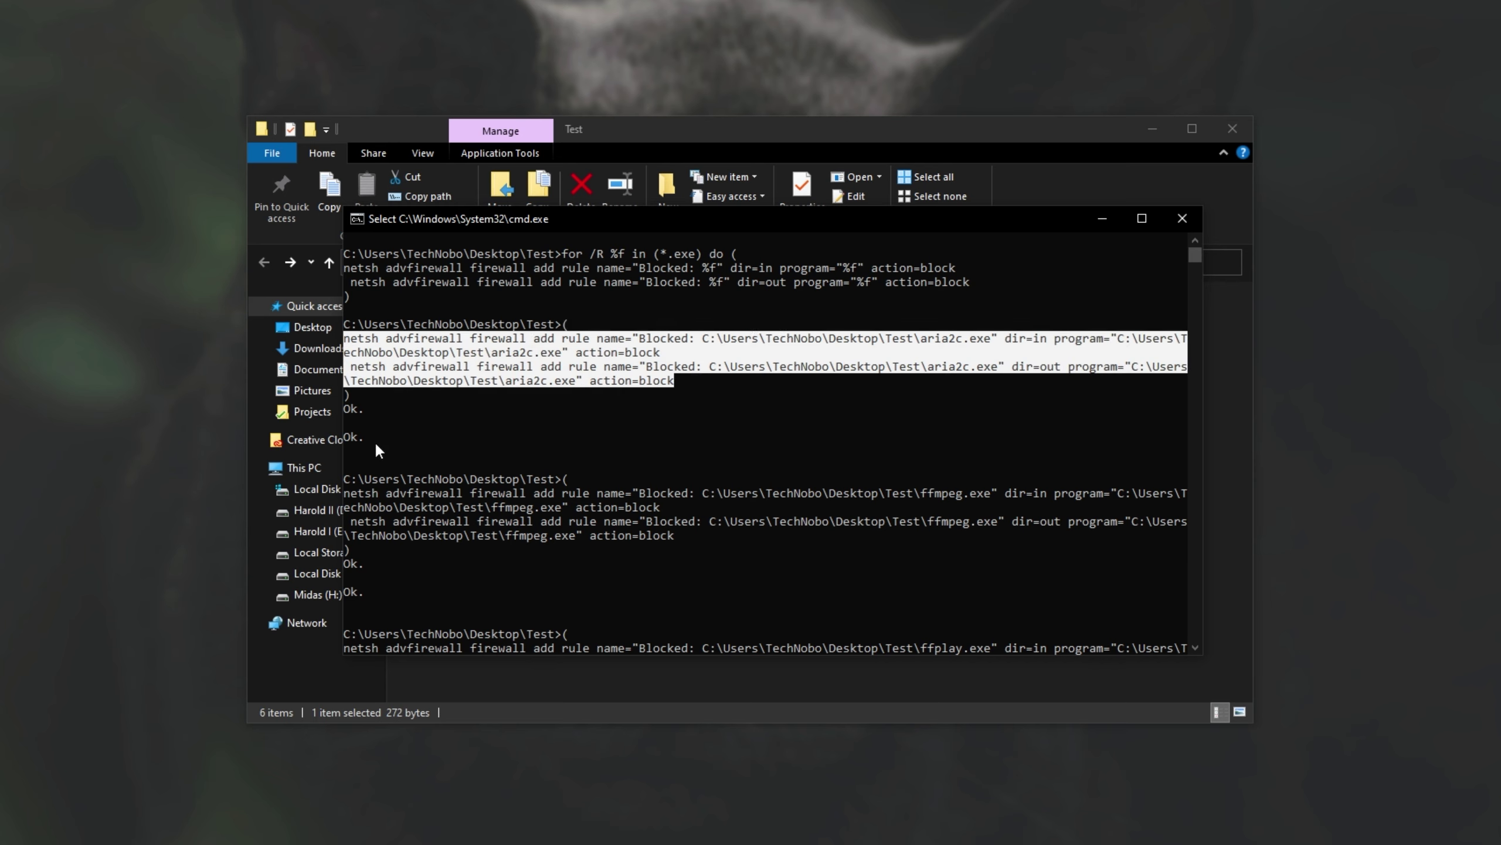
pyautogui.moveTo(365, 439); pyautogui.dragTo(345, 408)
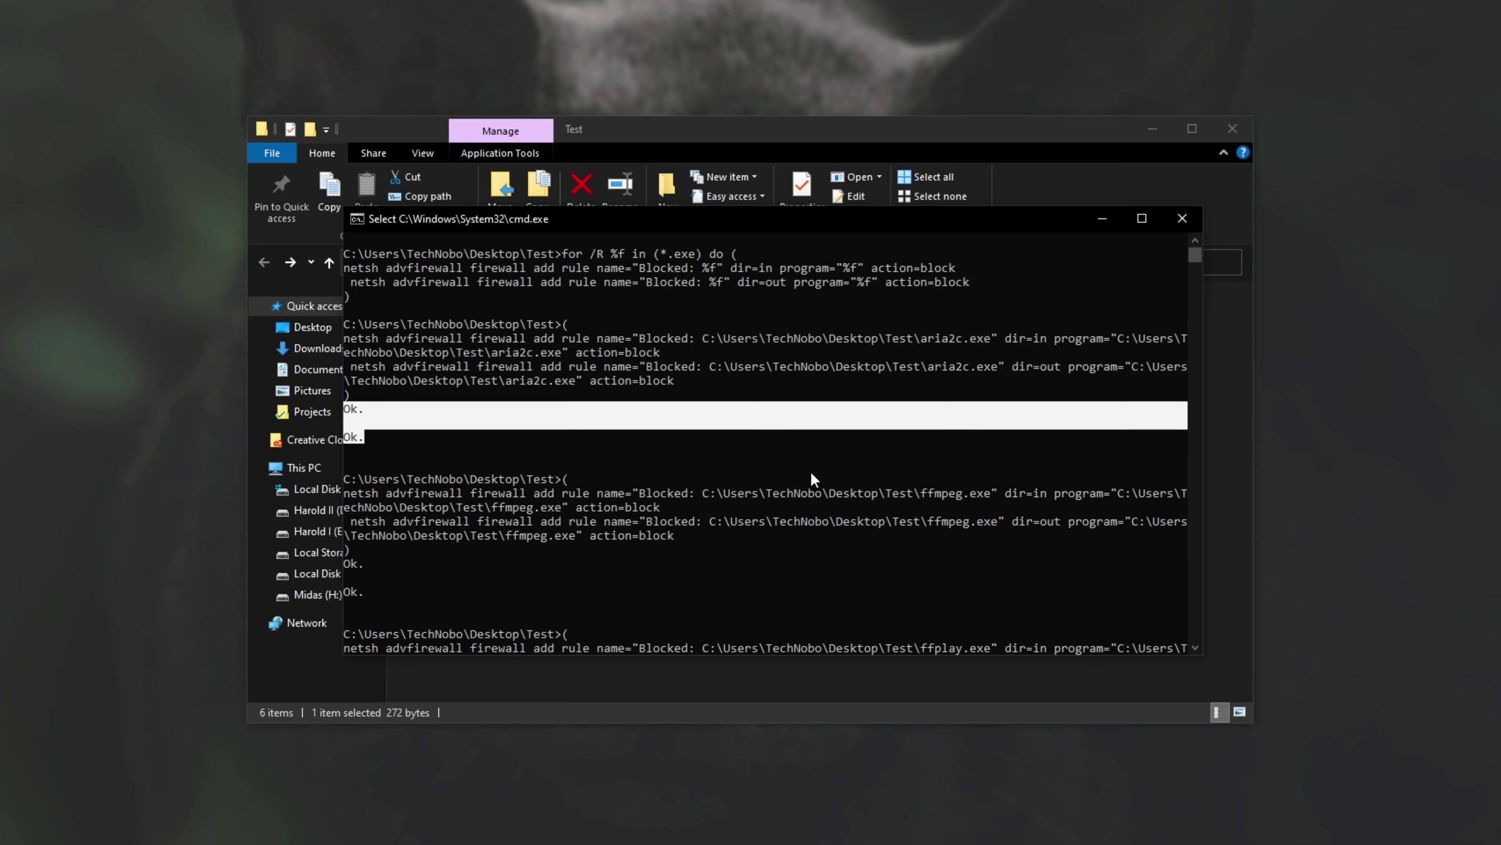
pyautogui.hotkey('ctrl', 'c')
pyautogui.click(1183, 218)
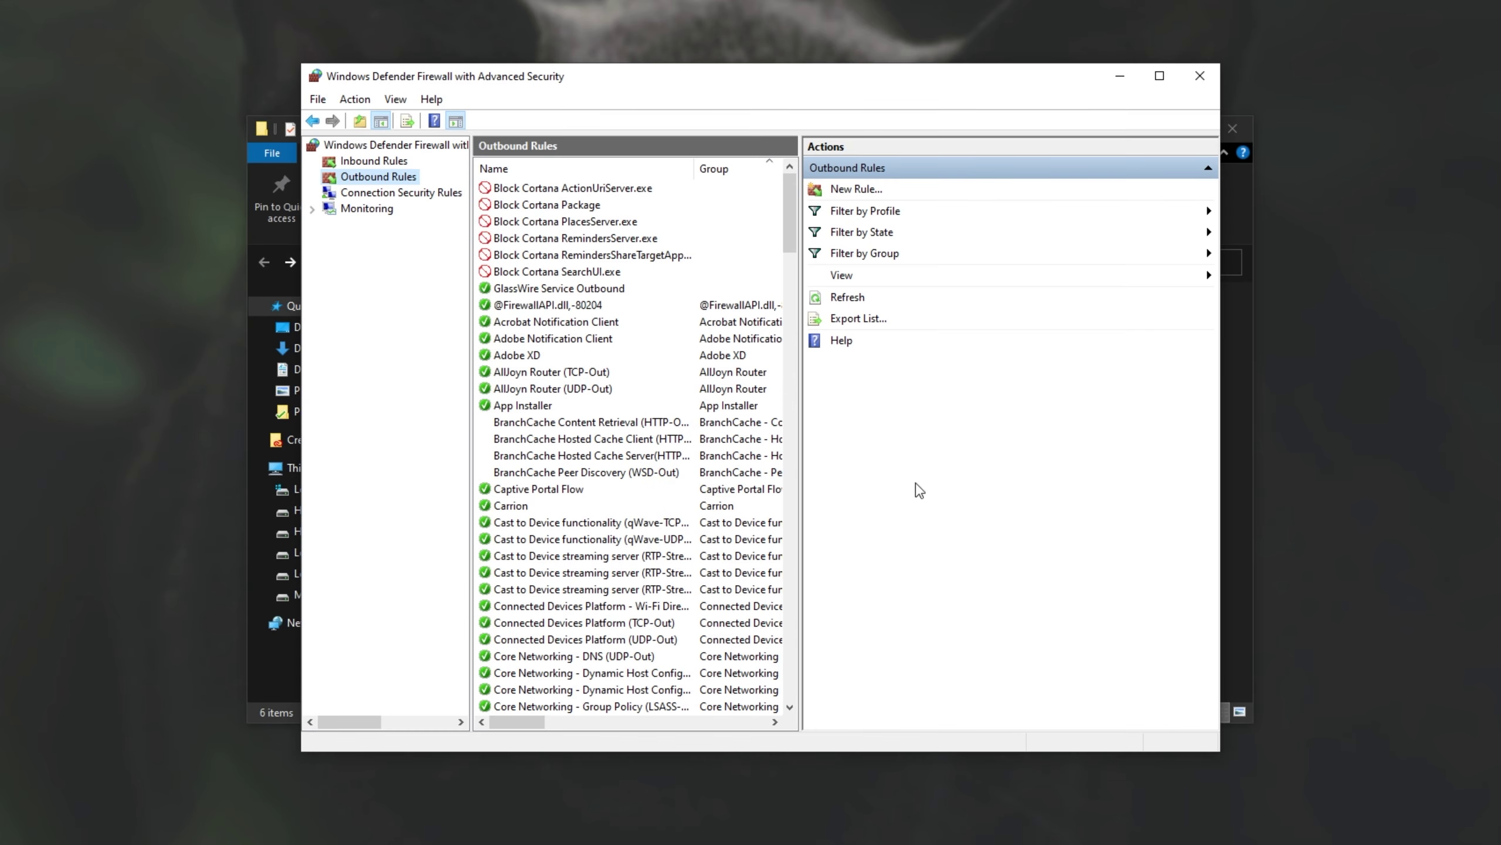
# Refresh the outbound rules, sort by name, select the five Blocked rules and widen the Name column.
pyautogui.click(355, 98)
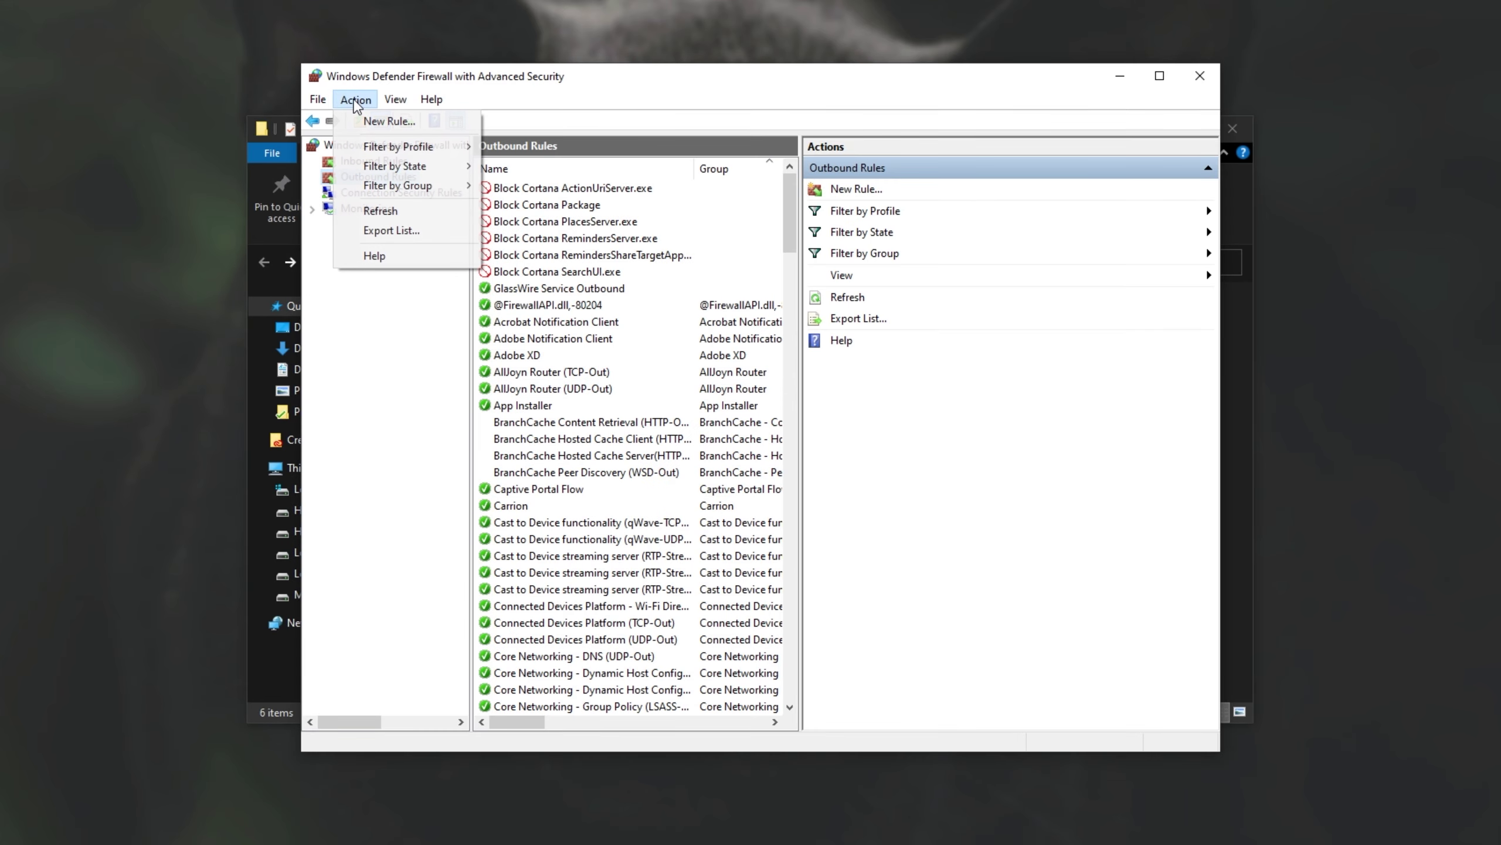
pyautogui.click(390, 214)
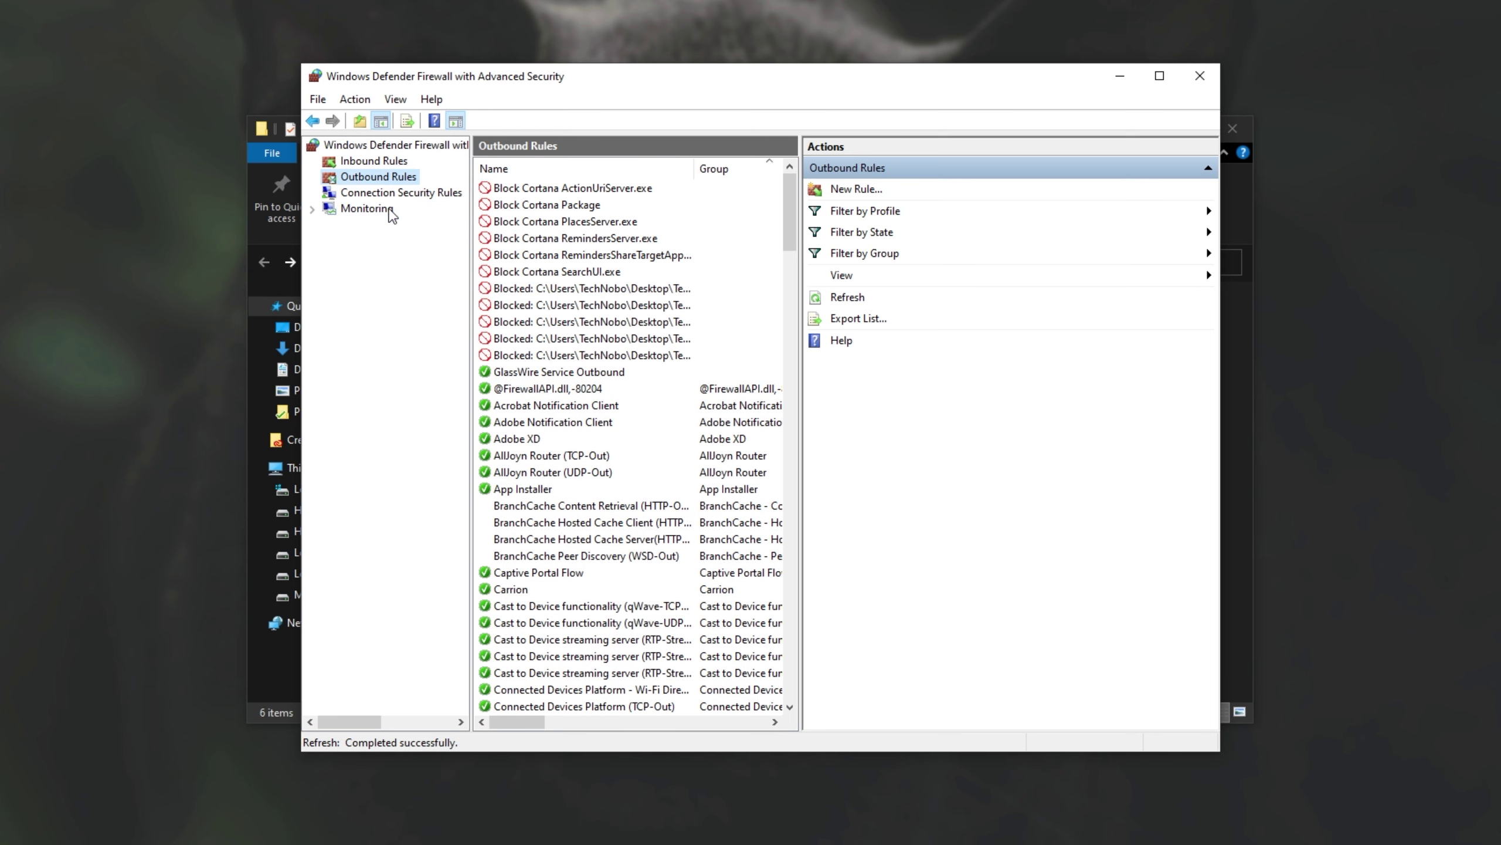
pyautogui.click(542, 169)
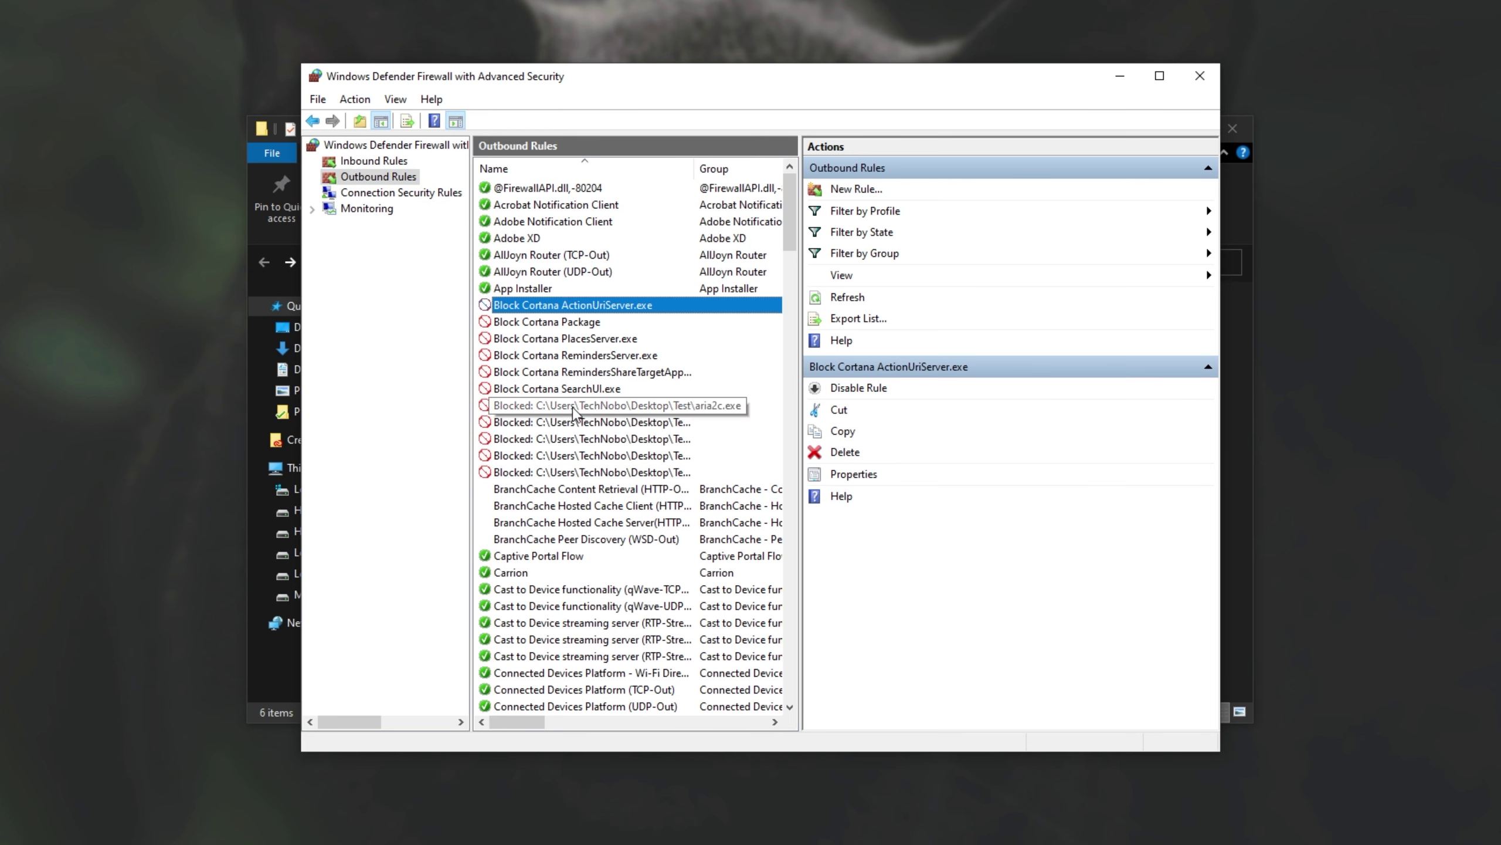
pyautogui.click(573, 407)
pyautogui.keyDown('shift'); pyautogui.click(572, 472); pyautogui.keyUp('shift')
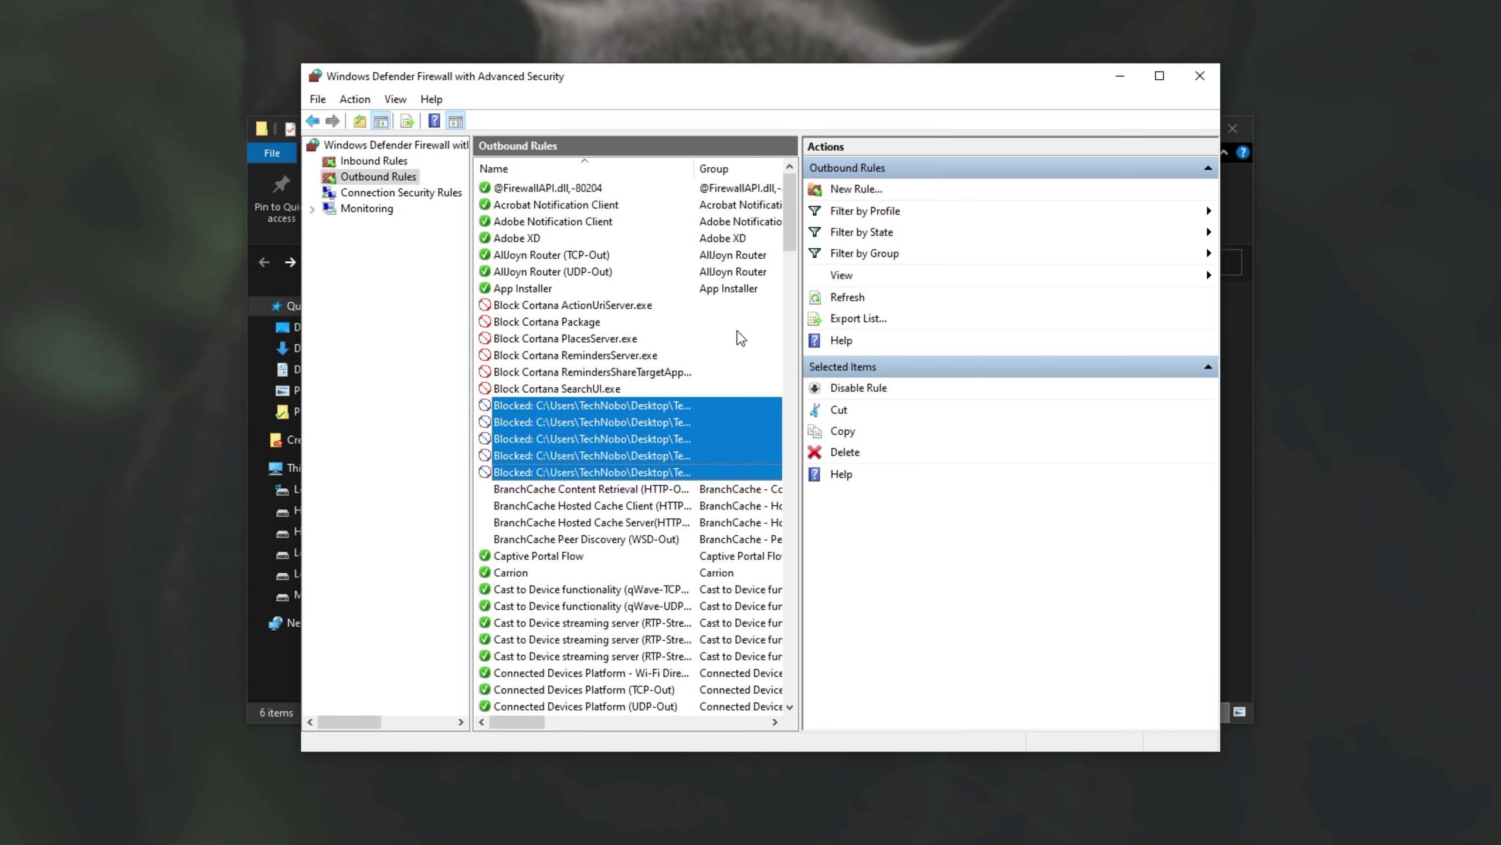
pyautogui.doubleClick(694, 168)
pyautogui.moveTo(1220, 323); pyautogui.dragTo(1427, 322)
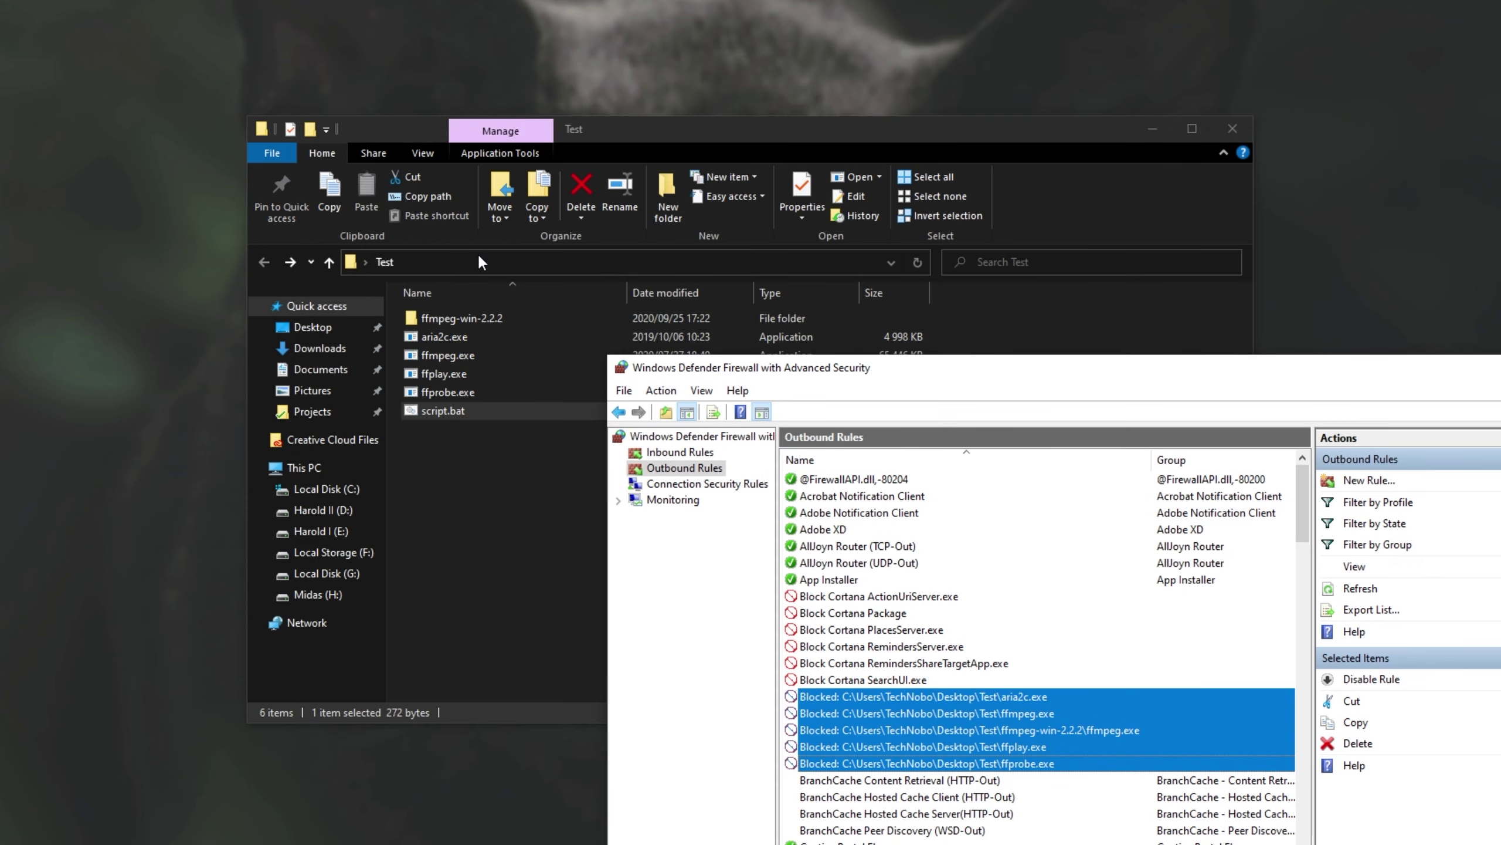
# Compare the Test folder's executables, including ffmpeg-win-2.2.2, against the Blocked rules, then return to the firewall.
pyautogui.click(482, 262)
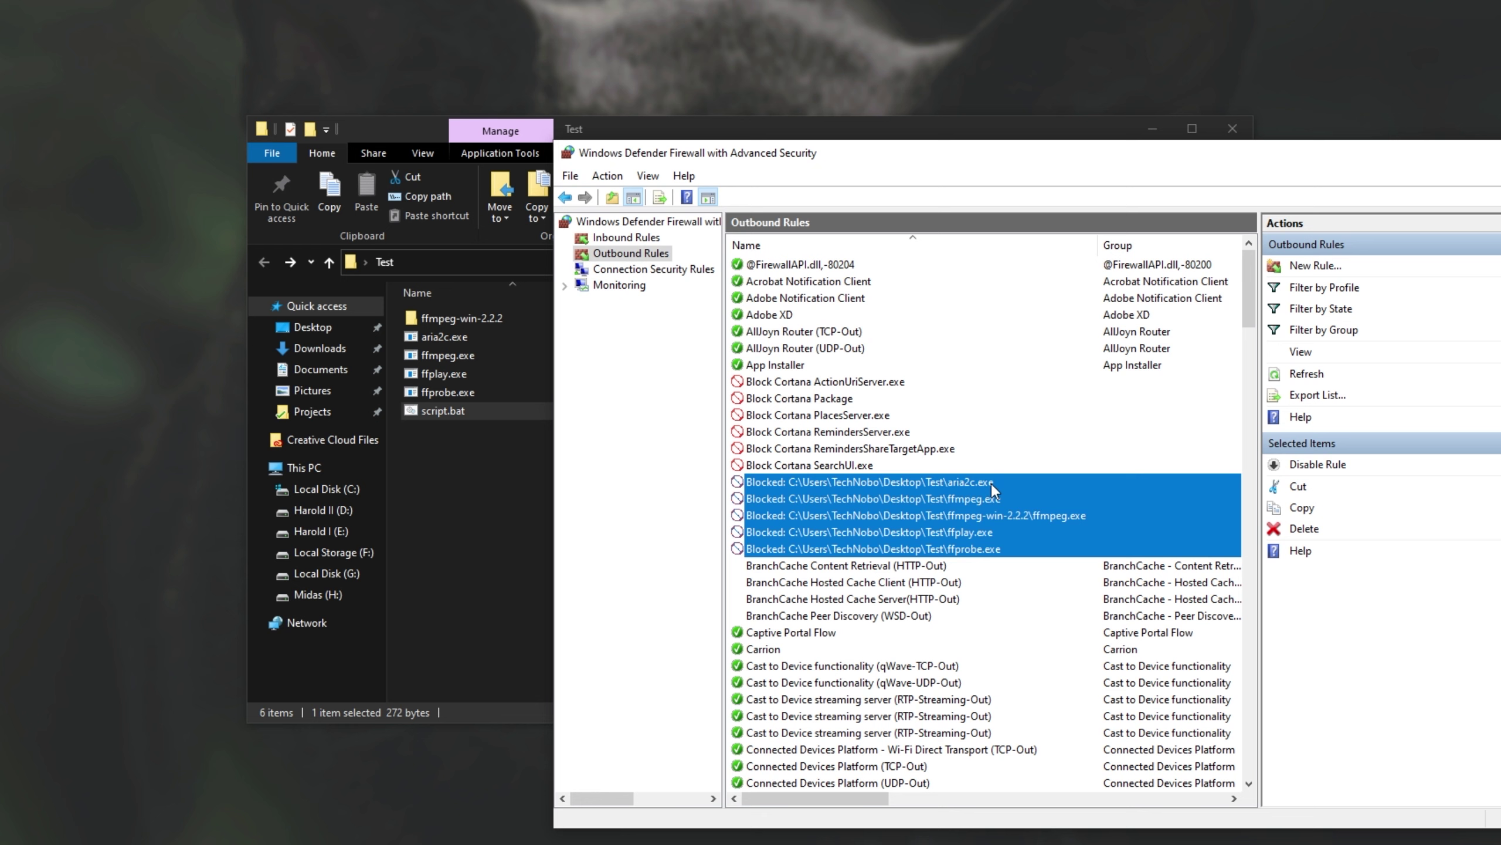
pyautogui.click(991, 484)
pyautogui.click(990, 499)
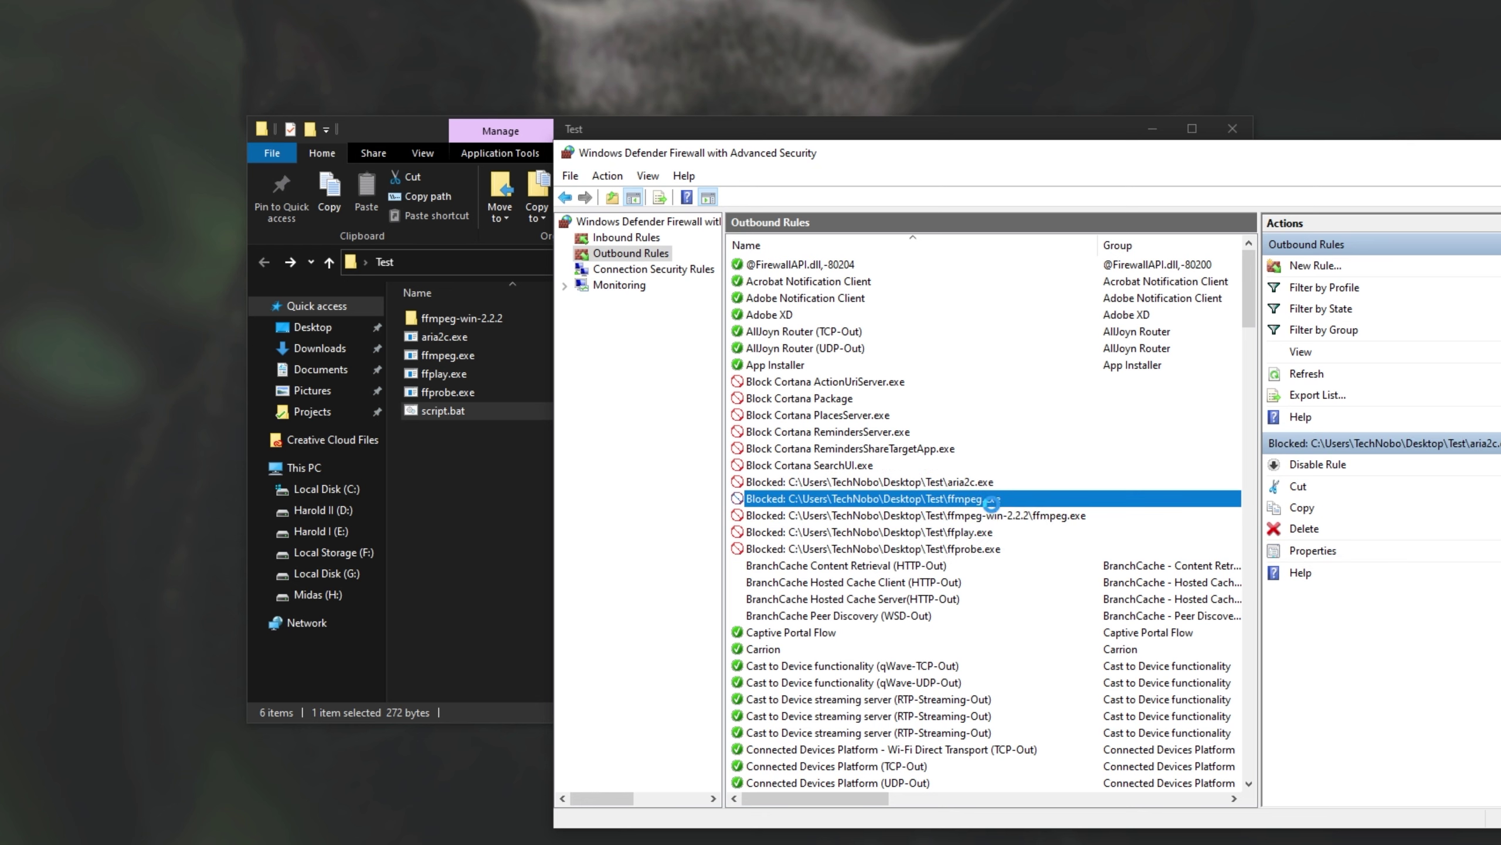
pyautogui.click(1017, 516)
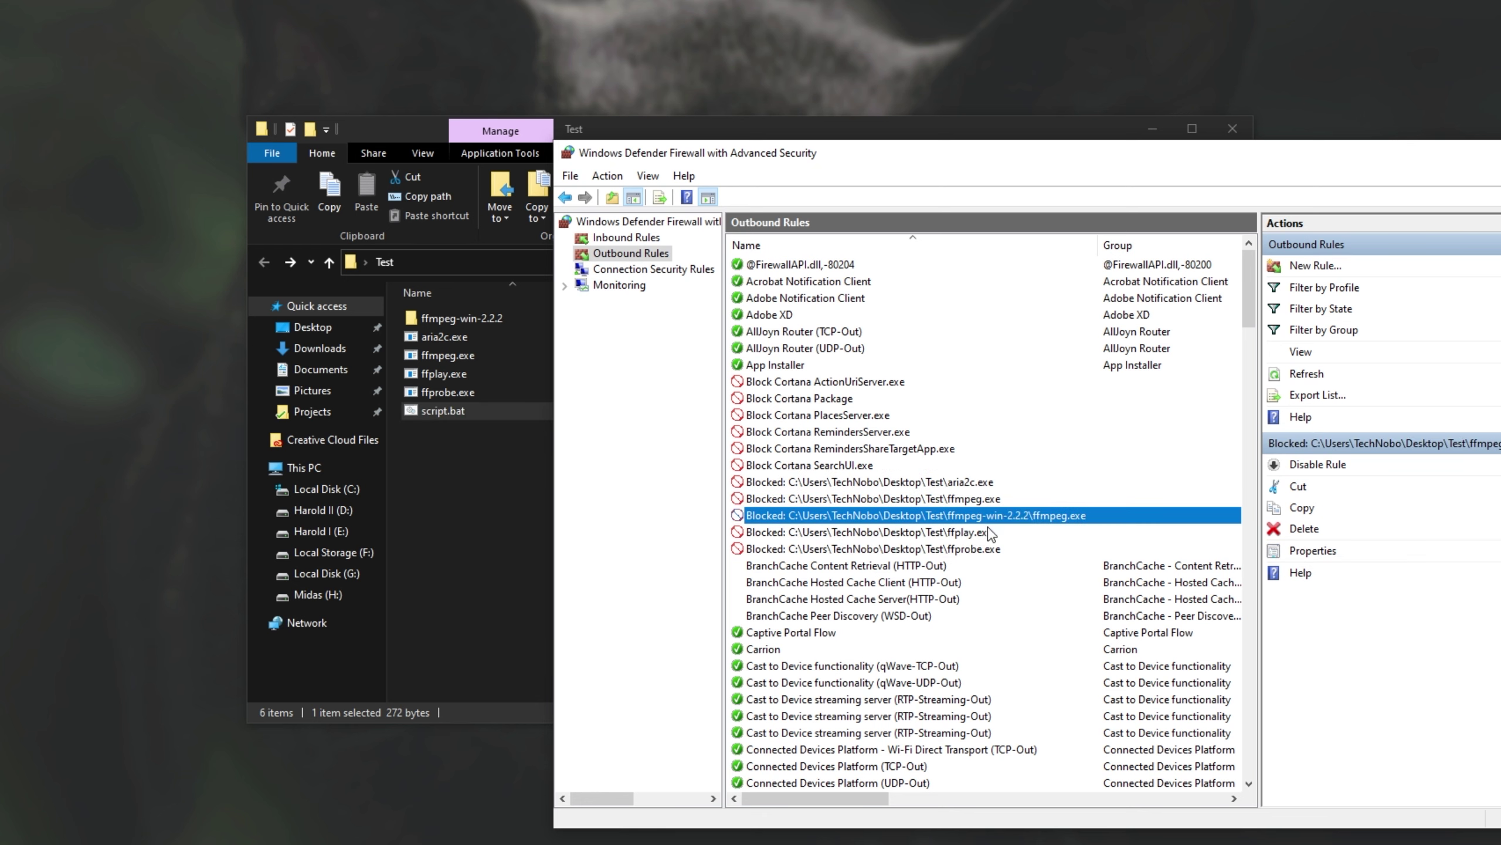
pyautogui.doubleClick(491, 320)
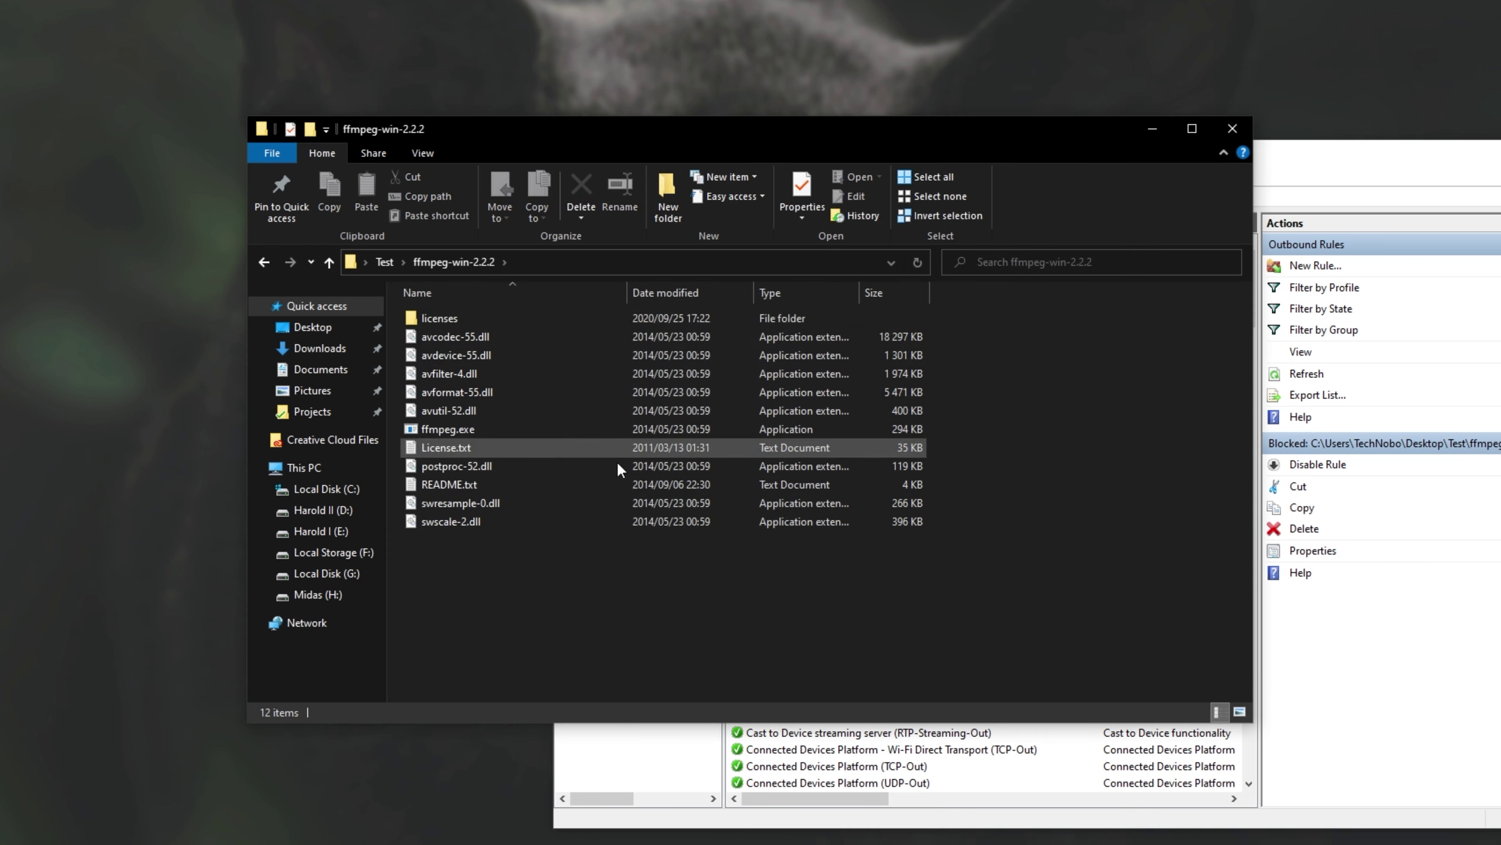
pyautogui.press('BackSpace')
pyautogui.hotkey('alt', 'Tab')
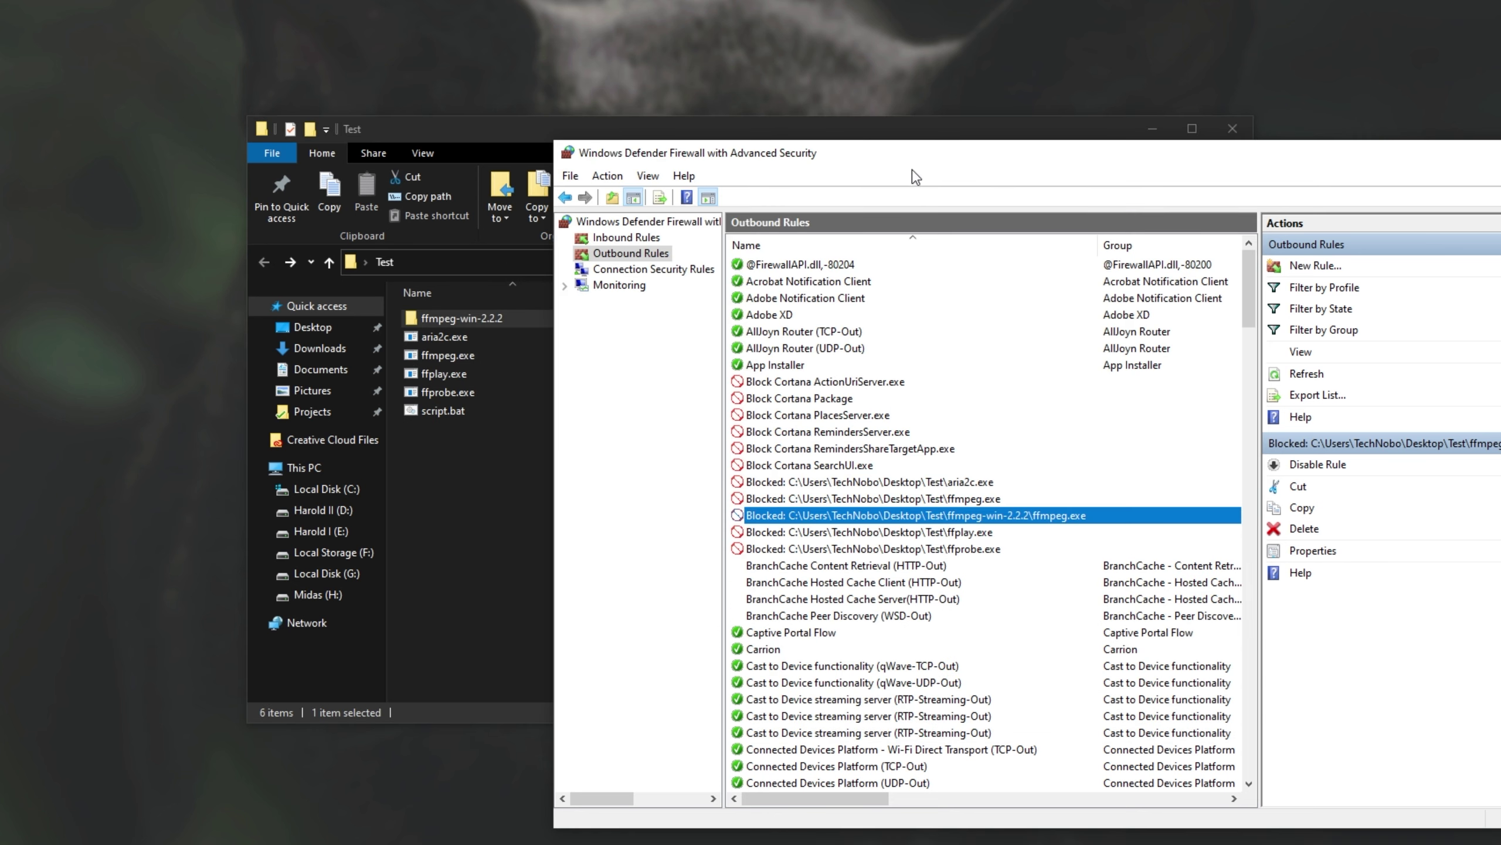
pyautogui.moveTo(913, 172); pyautogui.dragTo(904, 130)
# Delete the five Blocked inbound rules for the Test executables.
pyautogui.click(593, 196)
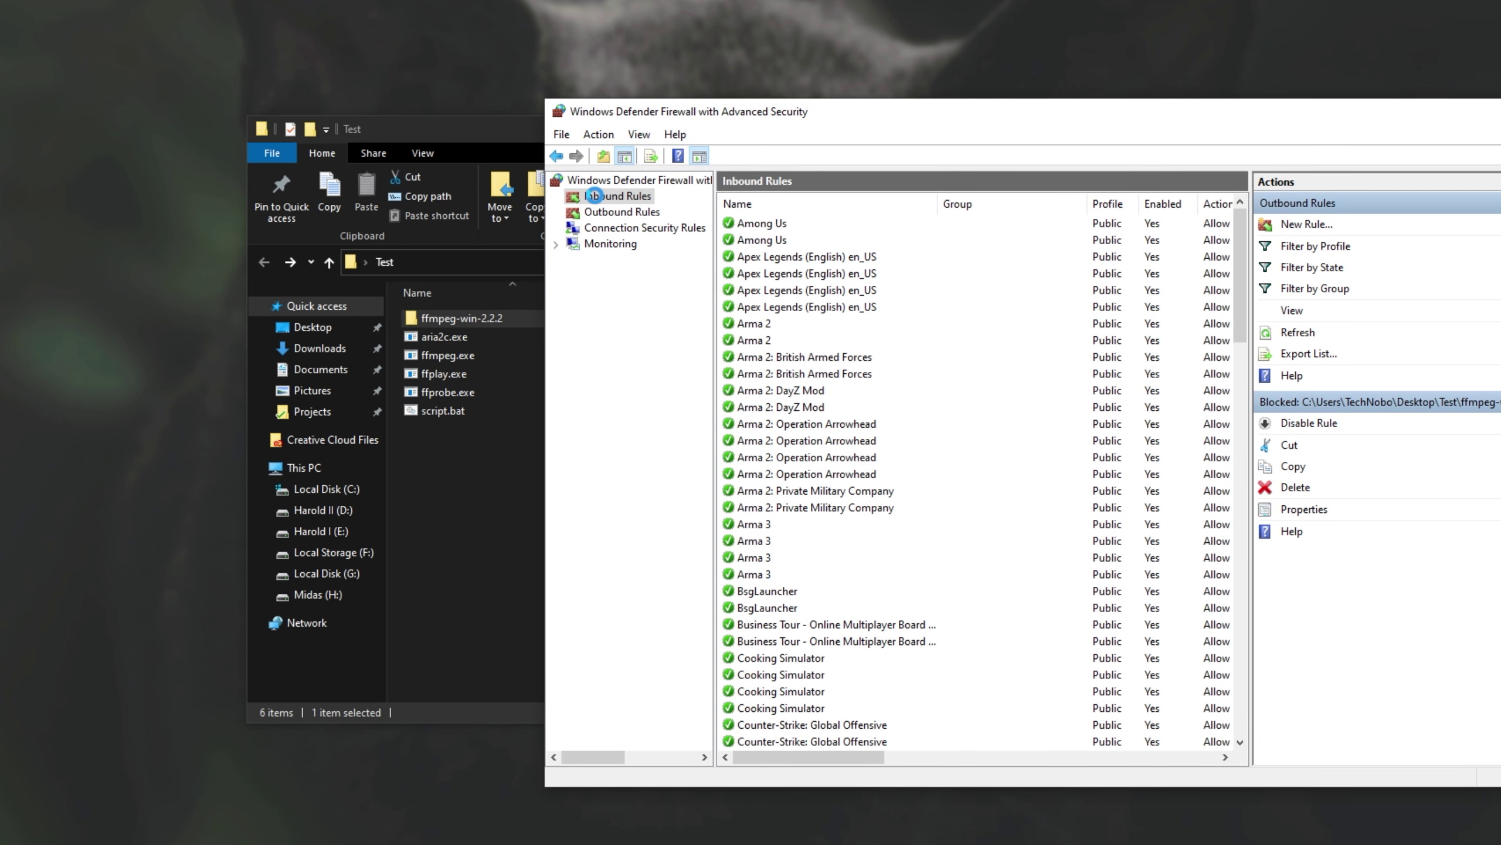
pyautogui.click(868, 610)
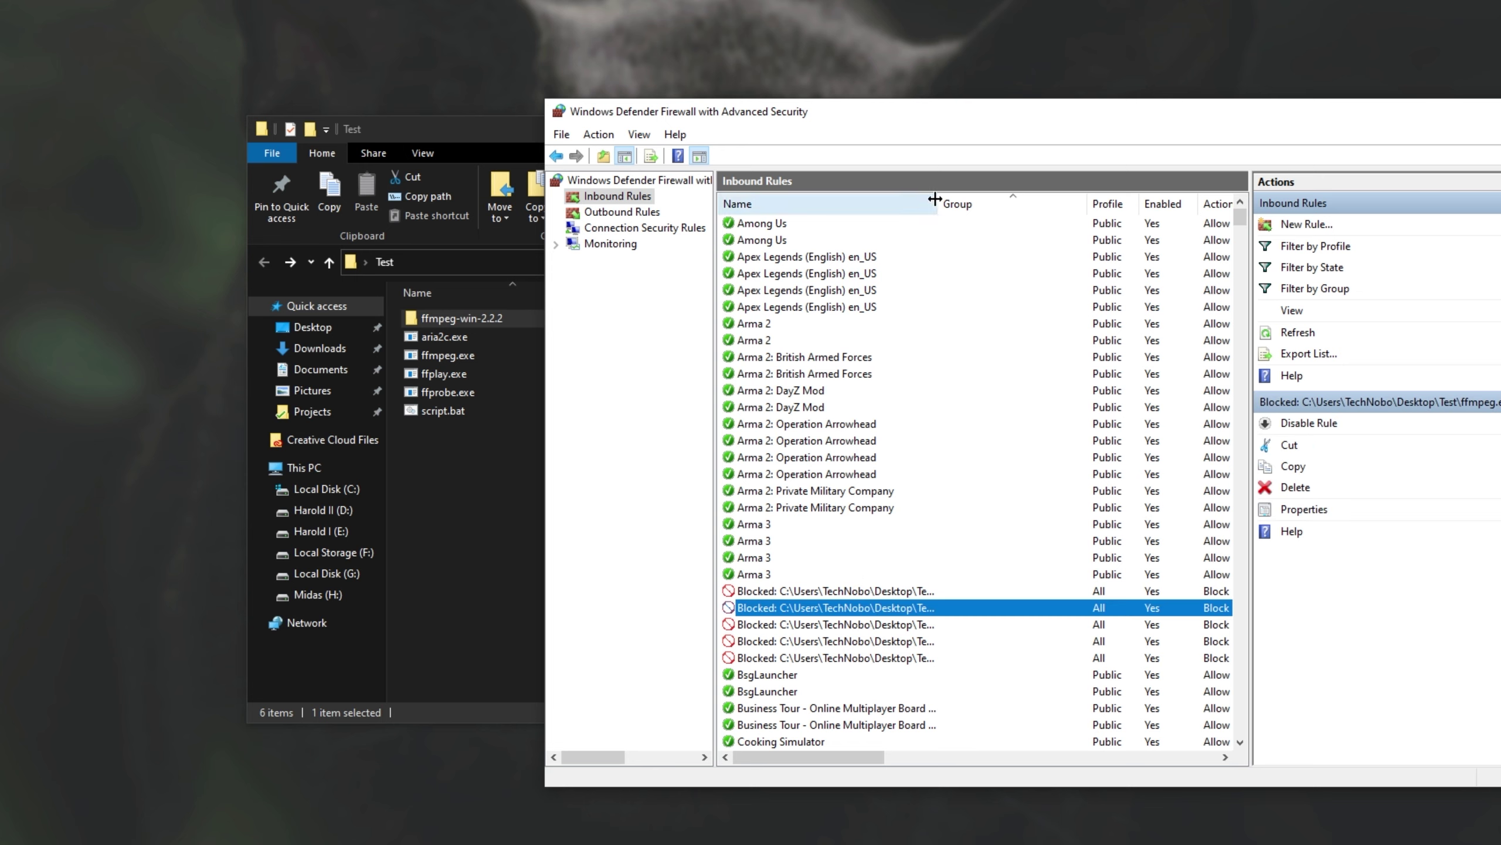
pyautogui.moveTo(935, 200); pyautogui.dragTo(1100, 204)
pyautogui.click(978, 591)
pyautogui.keyDown('shift'); pyautogui.click(999, 659); pyautogui.keyUp('shift')
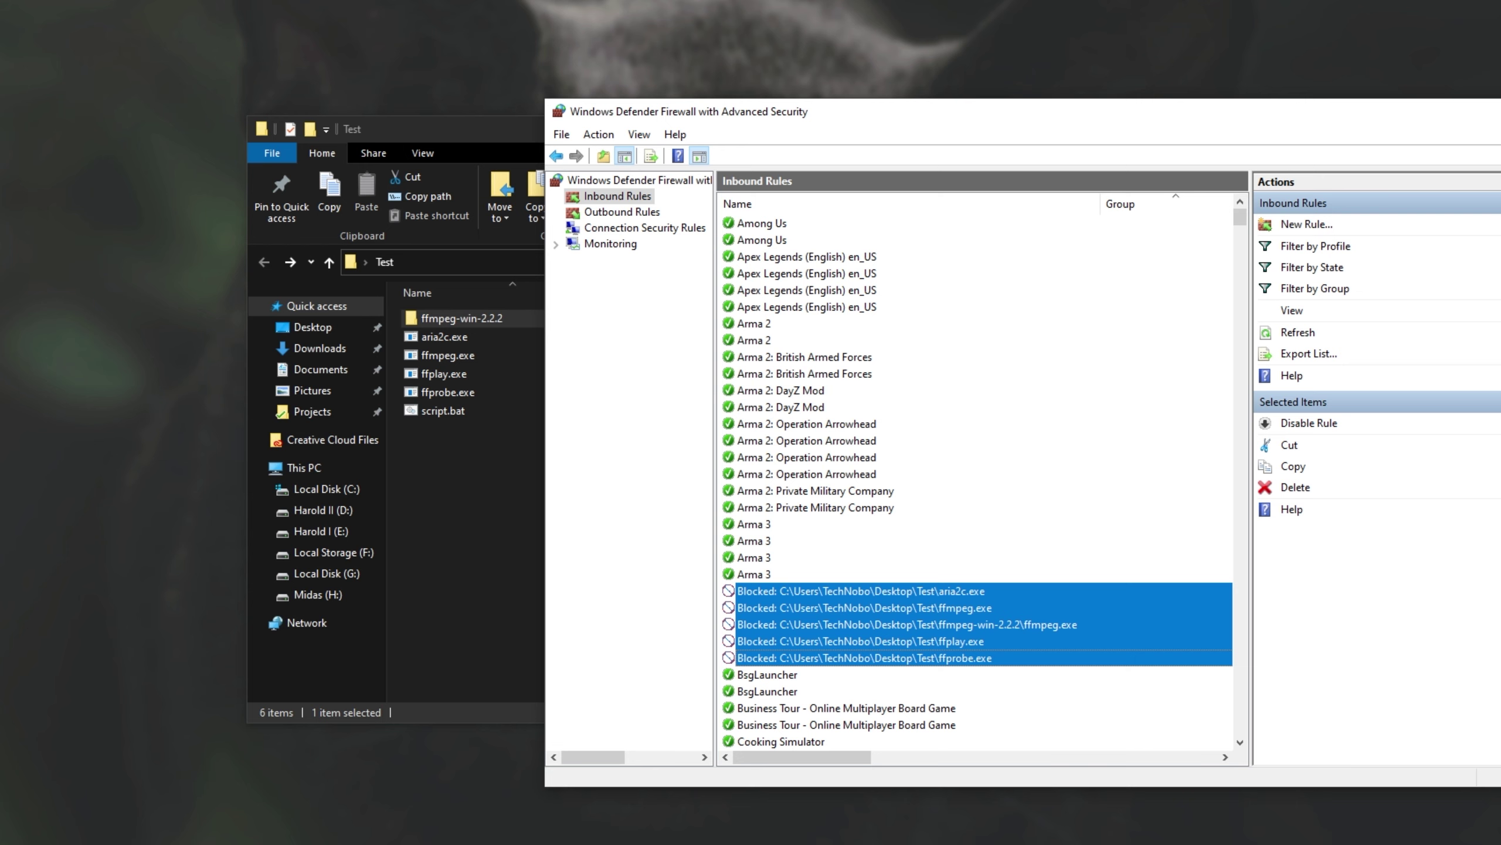
pyautogui.moveTo(1420, 101); pyautogui.dragTo(1410, 96)
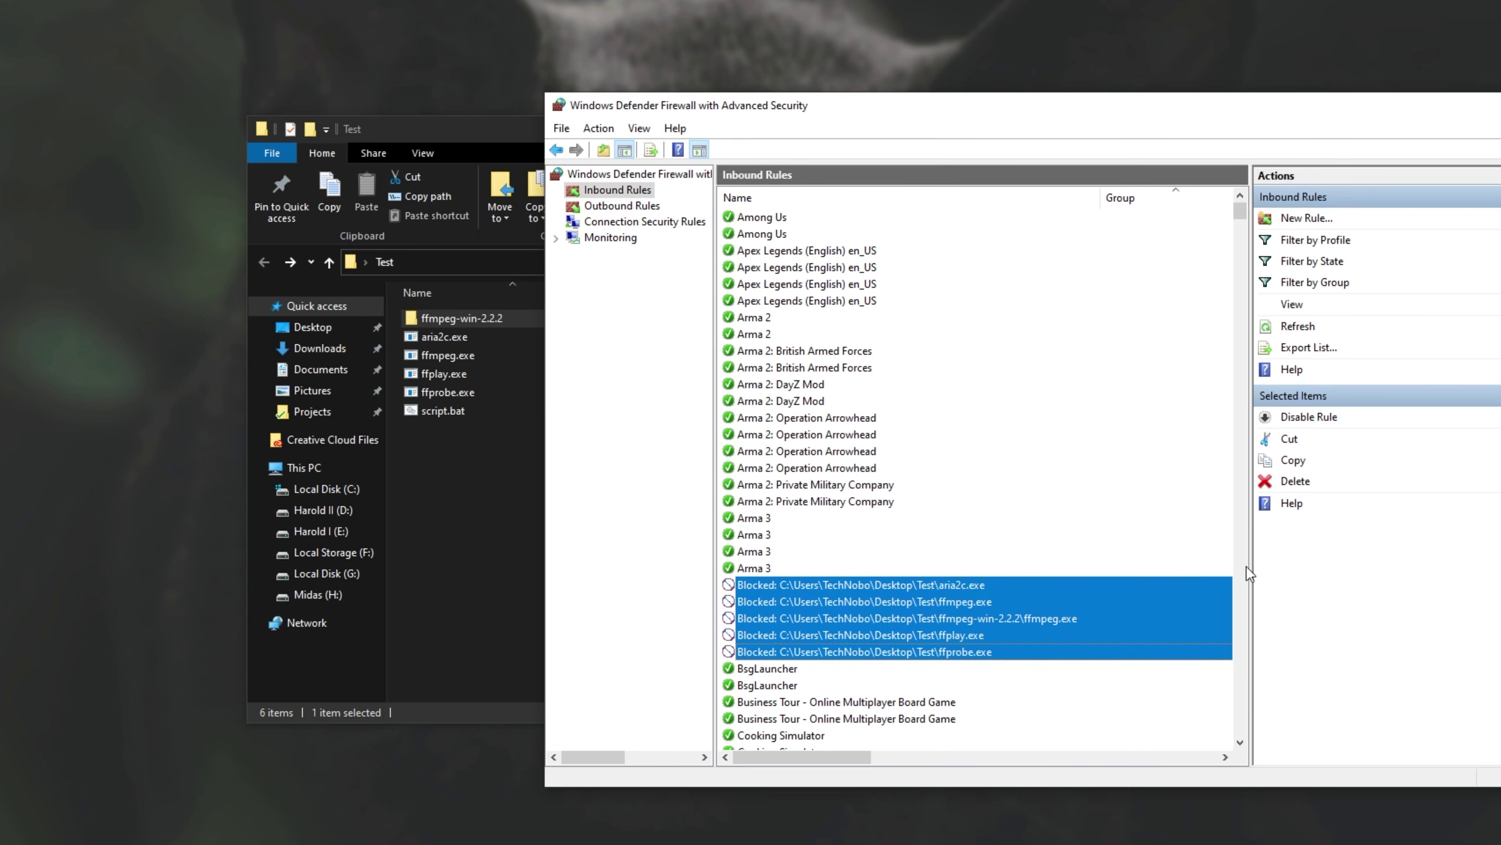
pyautogui.click(1295, 481)
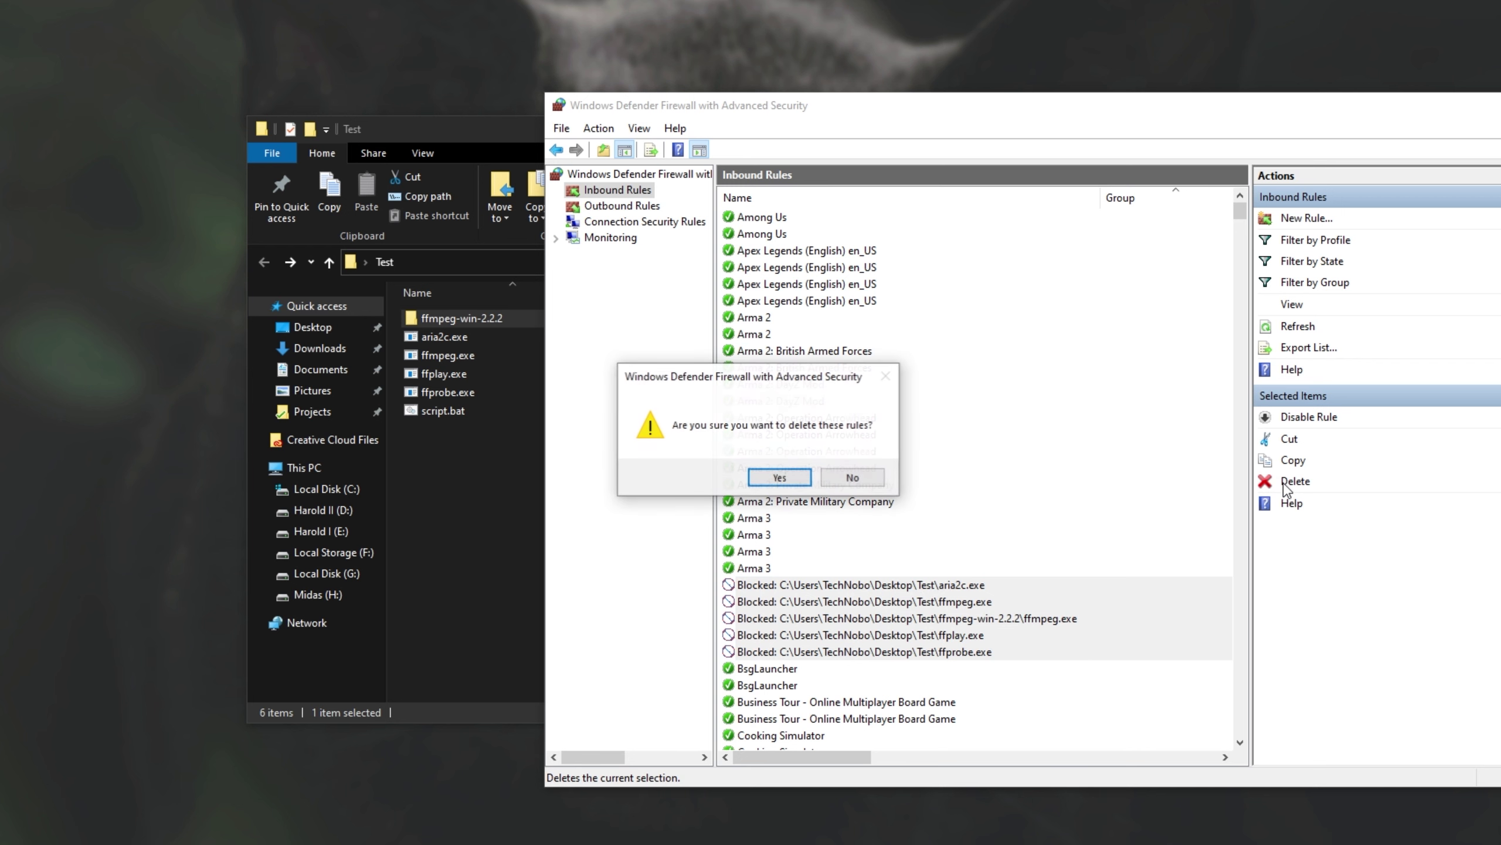
pyautogui.click(771, 477)
# Delete the five Blocked outbound rules, from aria2c.exe onward.
pyautogui.click(640, 209)
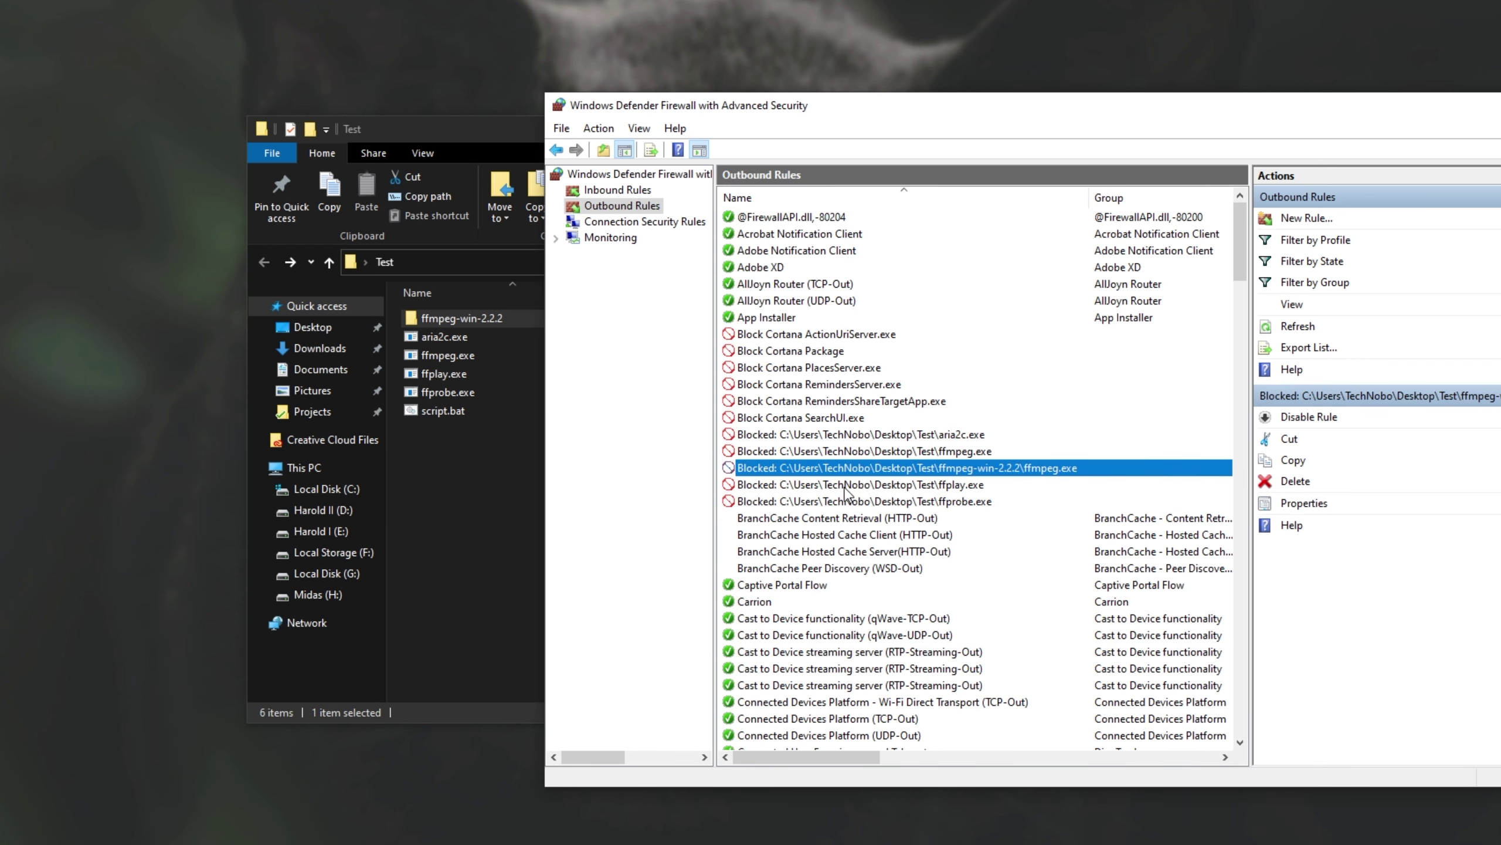
pyautogui.click(804, 432)
pyautogui.keyDown('shift'); pyautogui.click(825, 501); pyautogui.keyUp('shift')
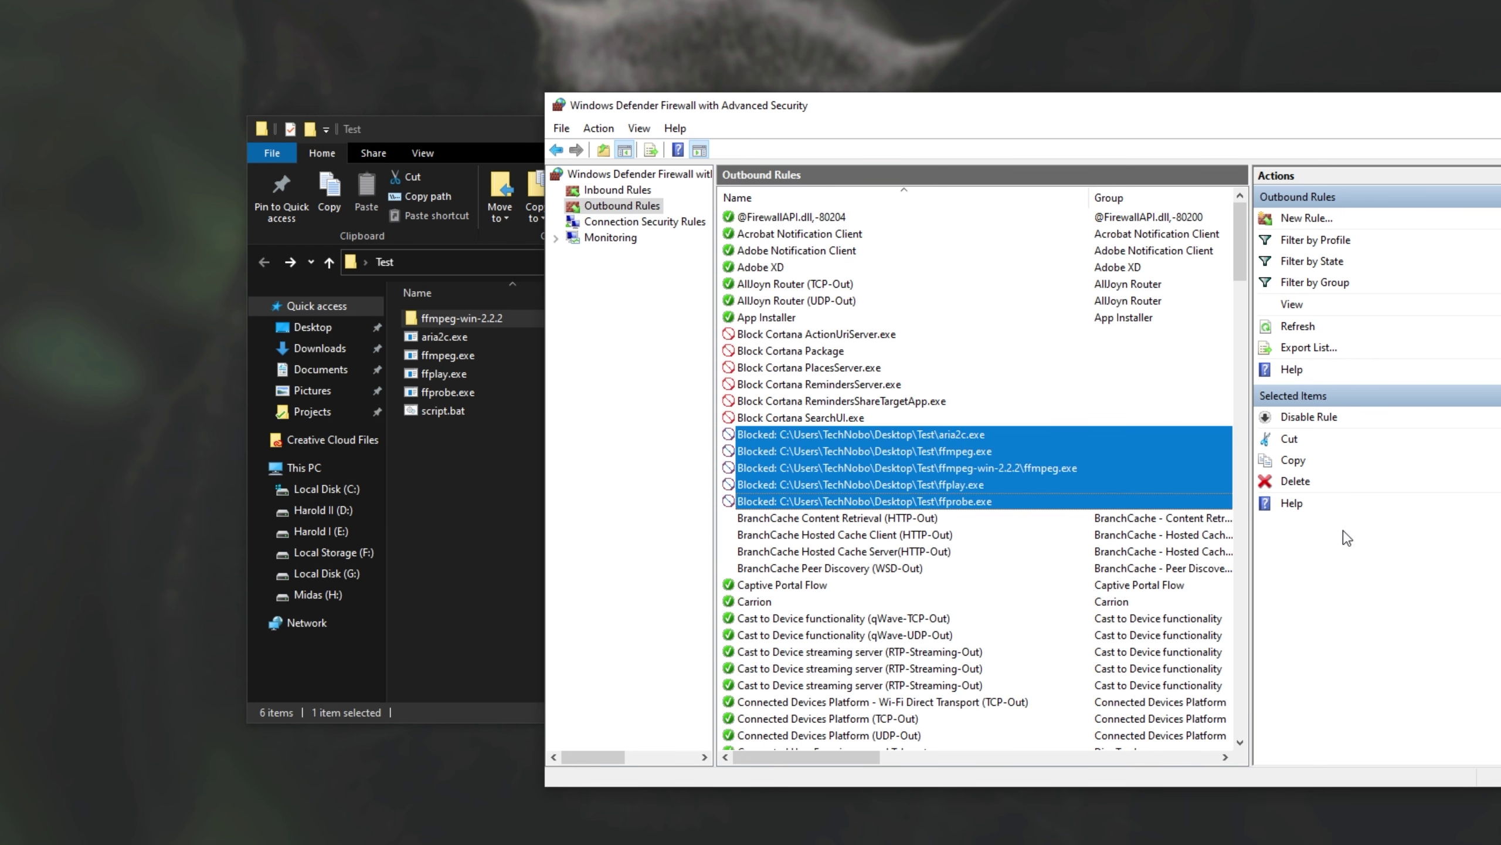
pyautogui.click(1297, 482)
pyautogui.click(780, 478)
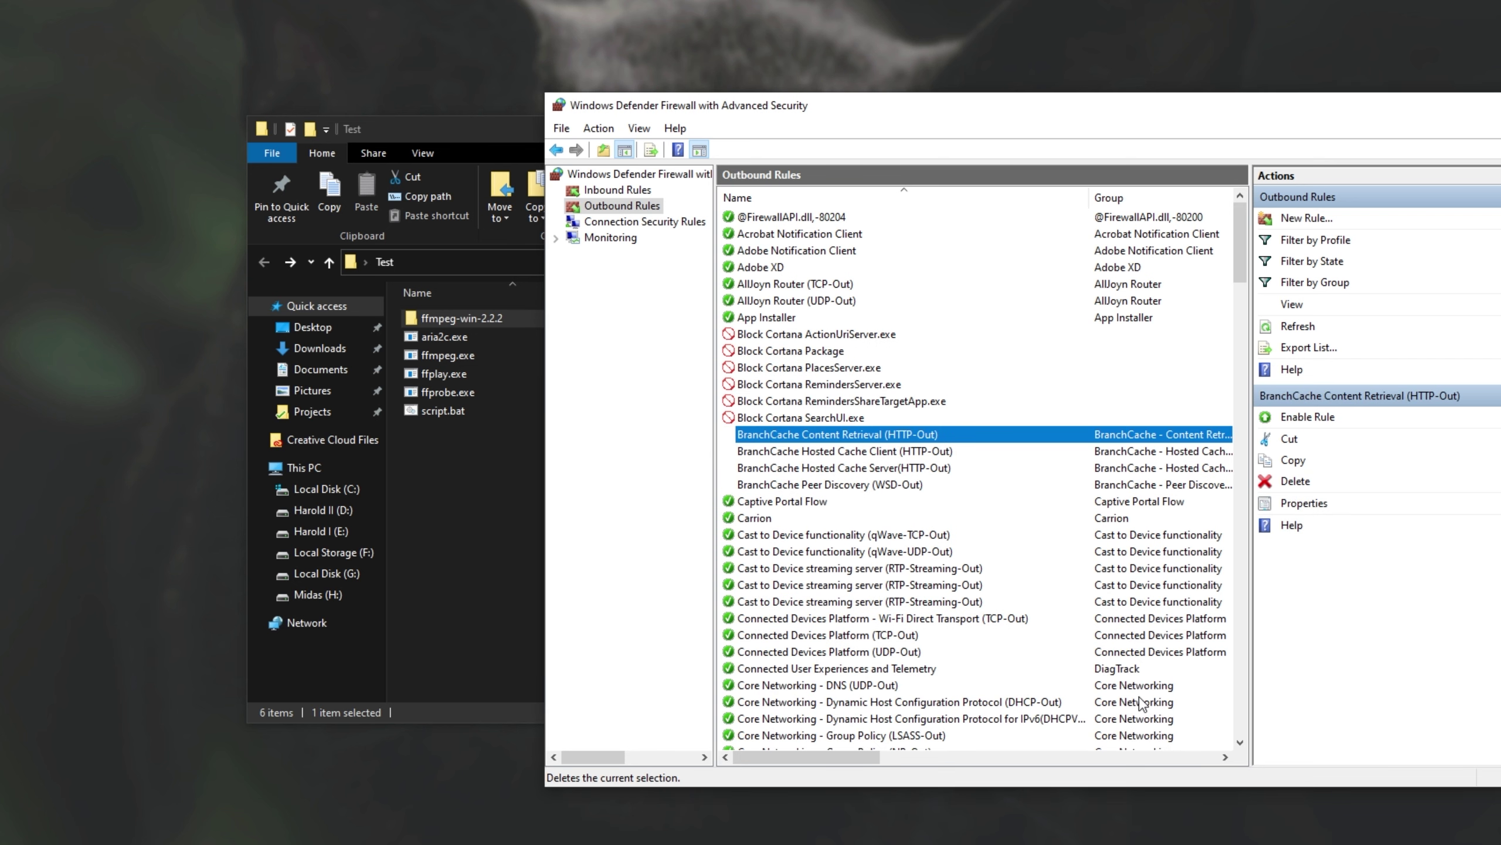
pyautogui.hotkey('alt', 'F4')
pyautogui.click(873, 591)
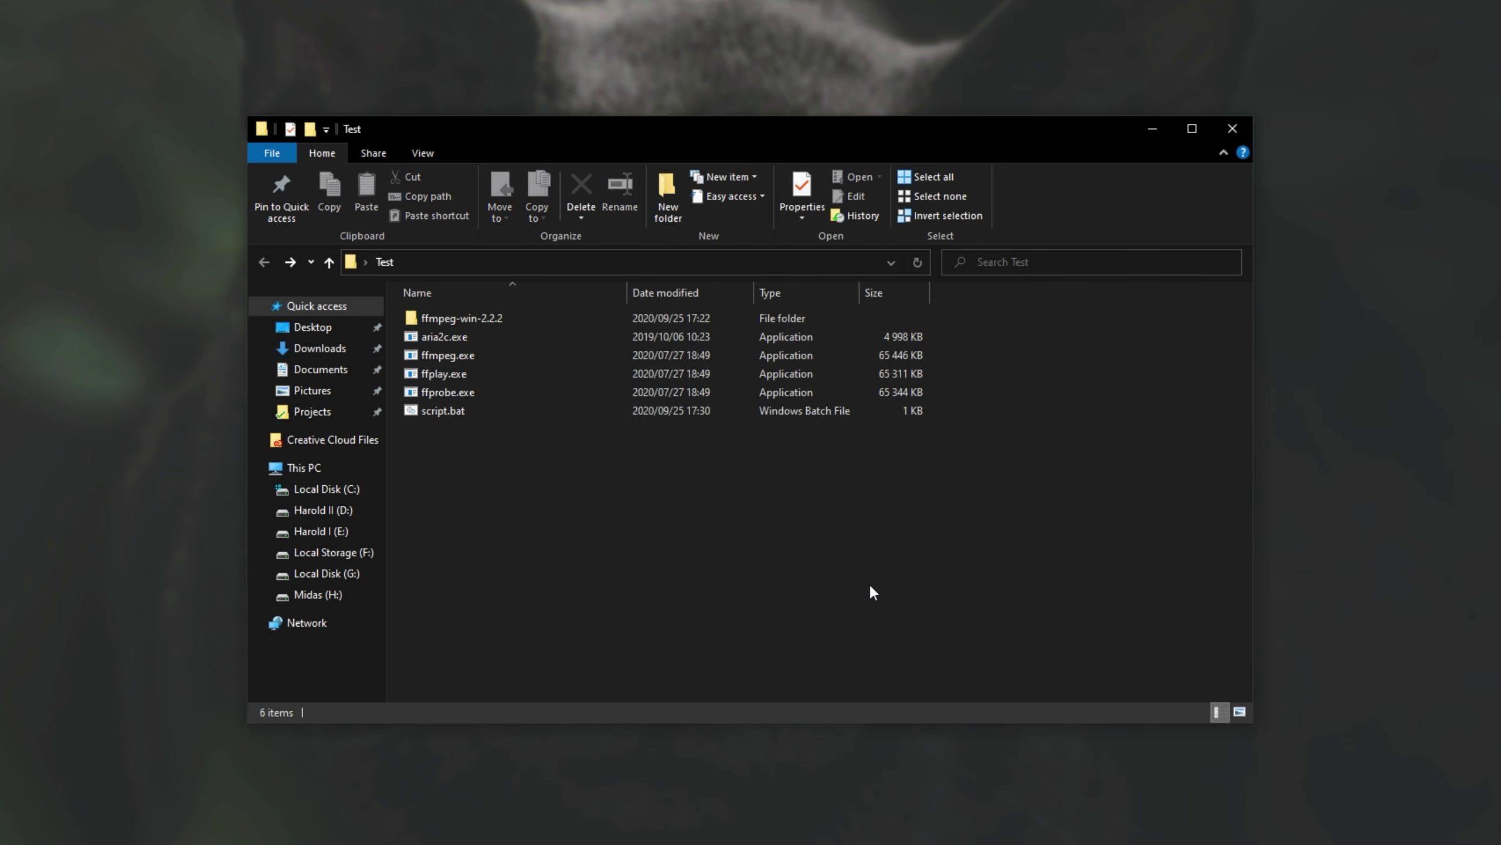